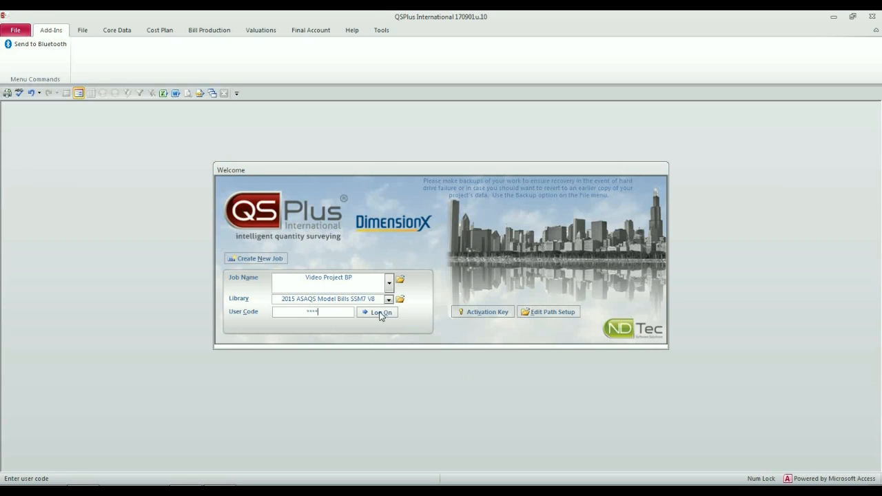
Log on to the Video Project BP job and open the library items from its Bill Datasheet.
{"action": "left_click", "coordinate": [380, 313]}
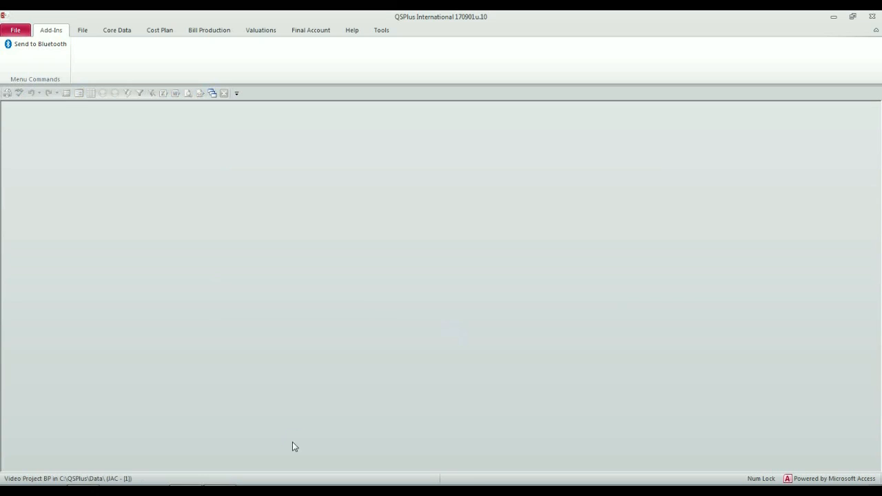
{"action": "left_click", "coordinate": [212, 35]}
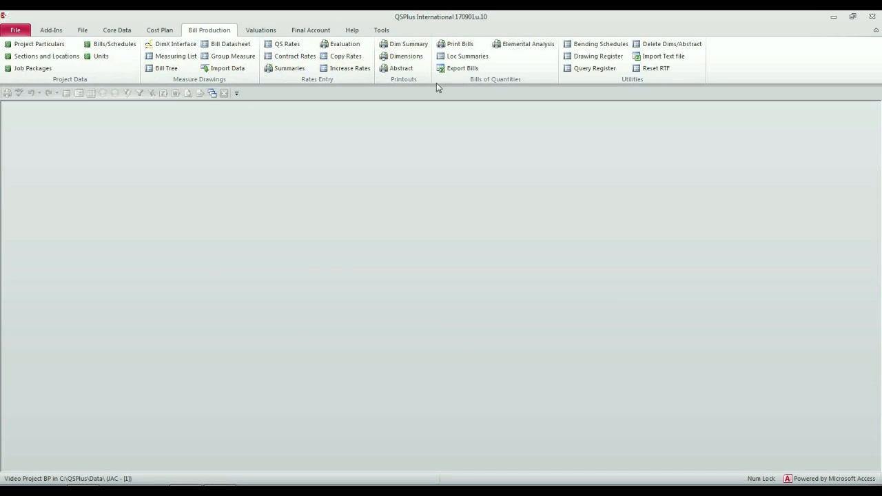
{"action": "left_click", "coordinate": [240, 46]}
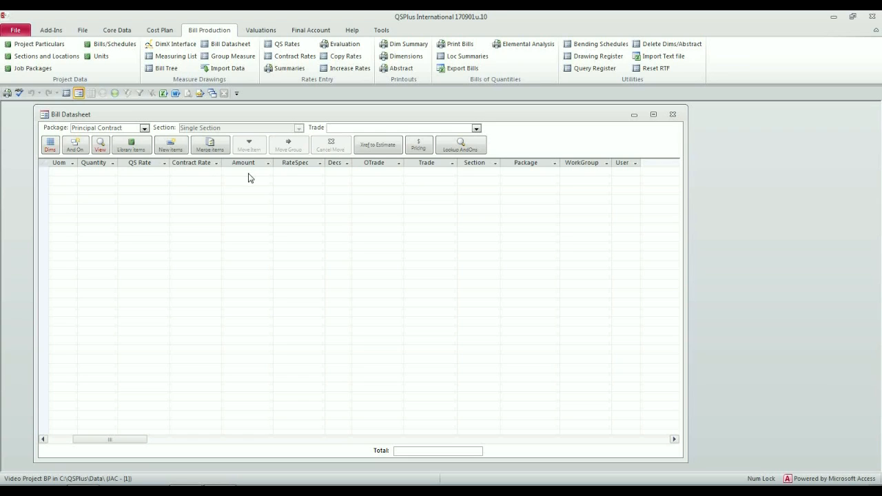
{"action": "left_click", "coordinate": [140, 146]}
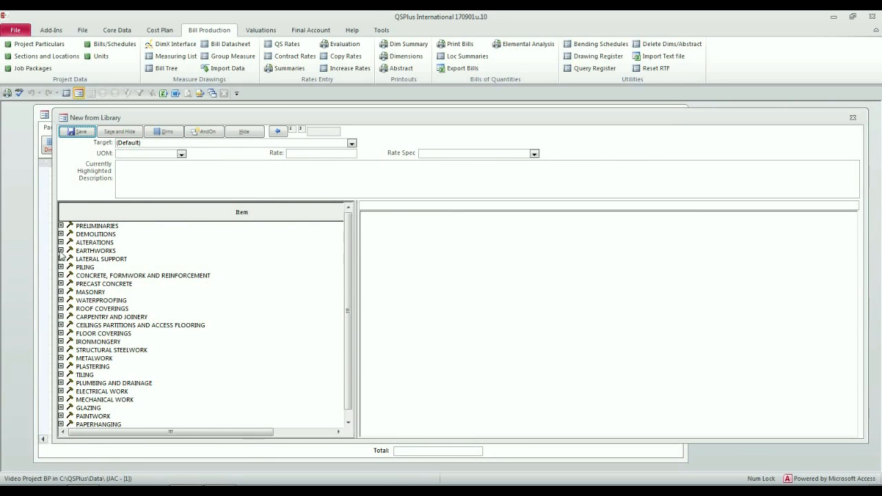
Add the Earthworks site clearance item for digging up and removing rubbish, vegetation and trees not exceeding 200mm girth to the bill.
{"action": "left_click", "coordinate": [61, 250]}
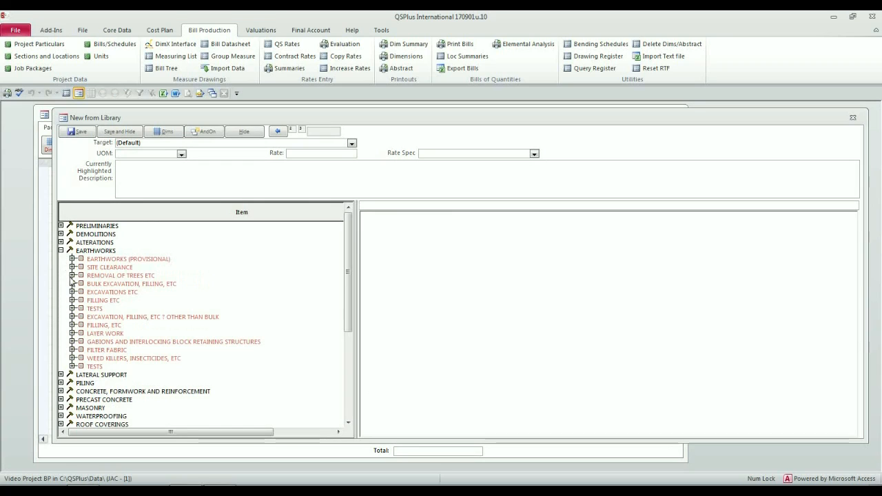
{"action": "left_click", "coordinate": [72, 267]}
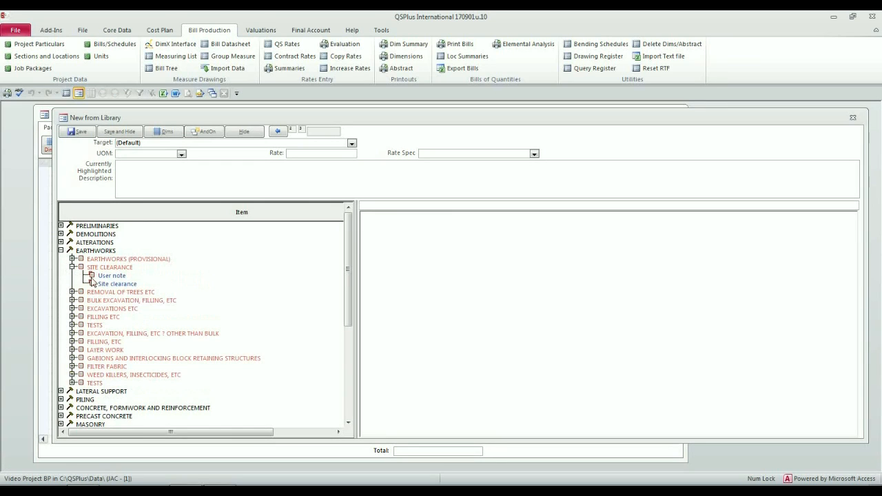
{"action": "left_click", "coordinate": [115, 286]}
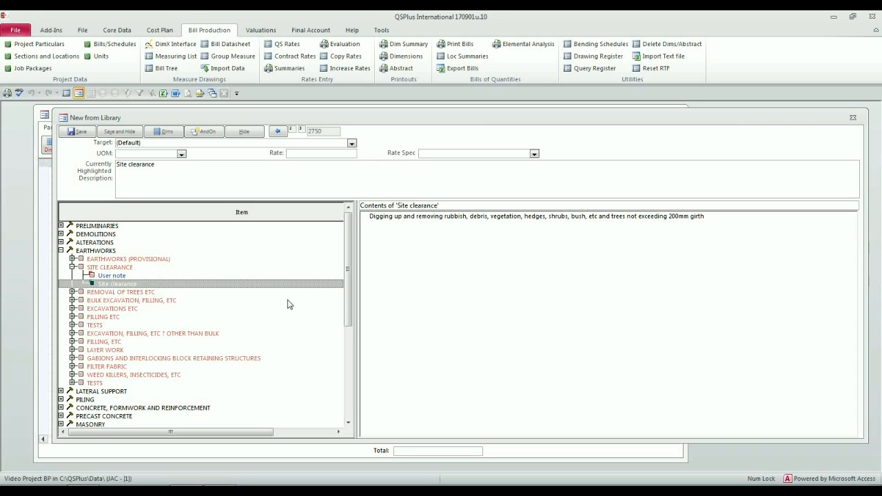
{"action": "left_click", "coordinate": [482, 217]}
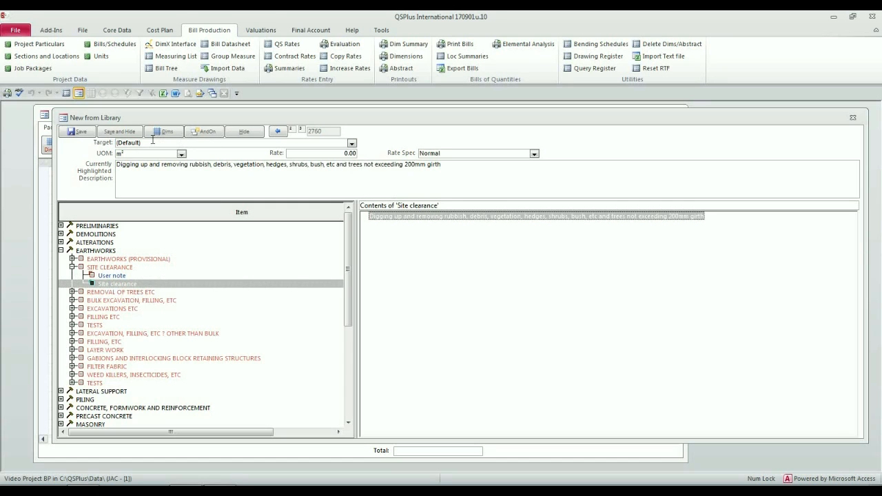
{"action": "left_click", "coordinate": [87, 133]}
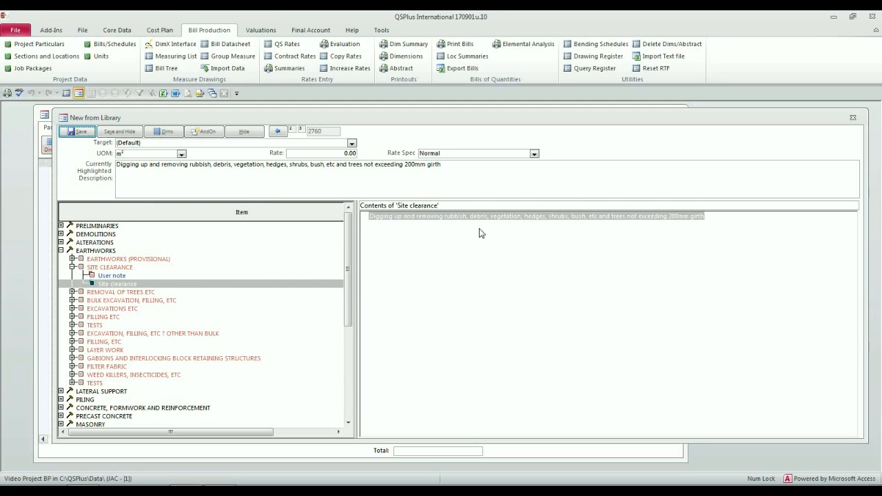
Add the Trenches item from "Excavation in earth not exceeding 2m deep" under the other-than-bulk excavation heading to the bill.
{"action": "left_click", "coordinate": [72, 334]}
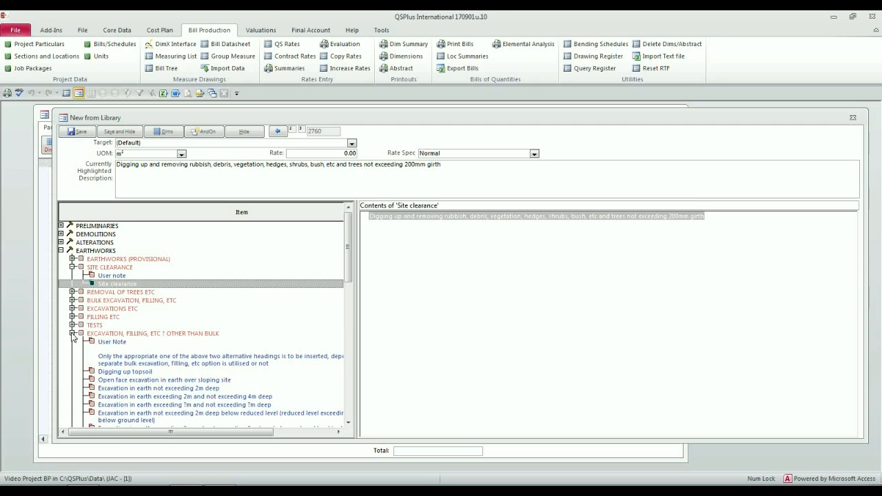
{"action": "left_click", "coordinate": [144, 392]}
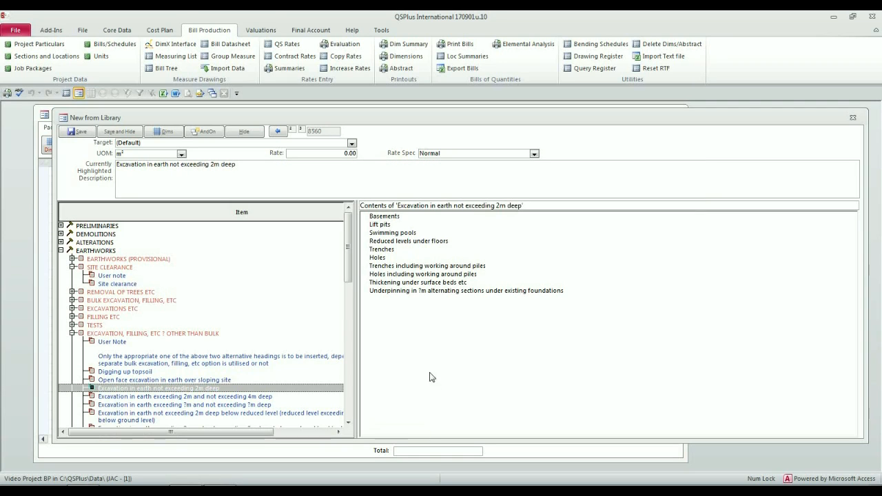
{"action": "left_click", "coordinate": [386, 249]}
{"action": "left_click", "coordinate": [87, 132]}
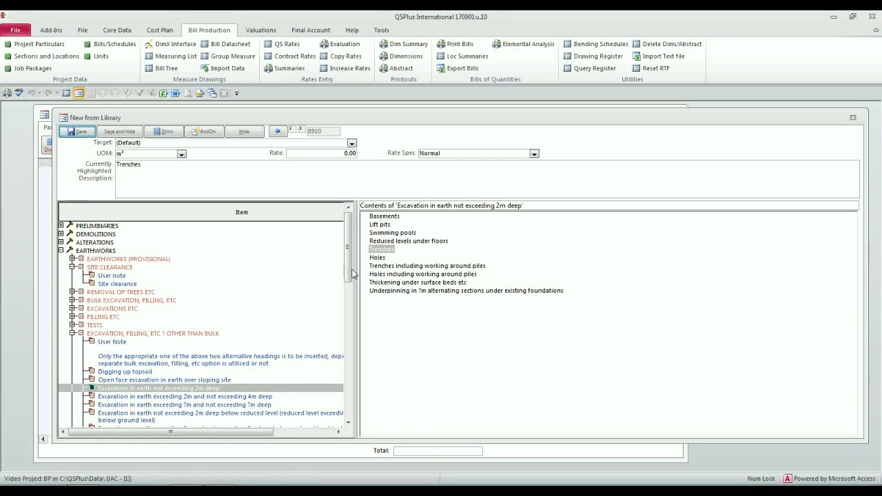
Add the "Sides of bulk excavations not exceeding 1,5m deep" item from Risk of collapse of excavations to the bill.
{"action": "left_click_drag", "start_coordinate": [349, 269], "coordinate": [352, 316]}
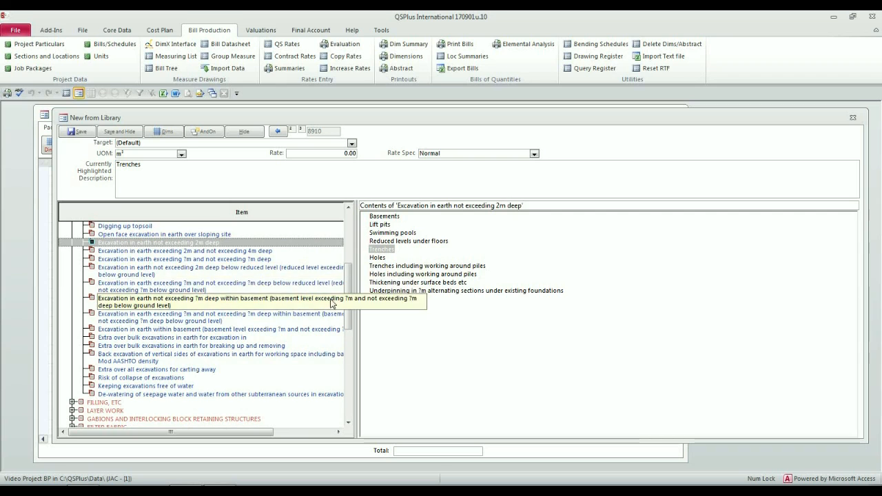
{"action": "scroll", "coordinate": [351, 254], "scroll_direction": "up", "scroll_amount": 3}
{"action": "scroll", "coordinate": [296, 310], "scroll_direction": "down", "scroll_amount": 1}
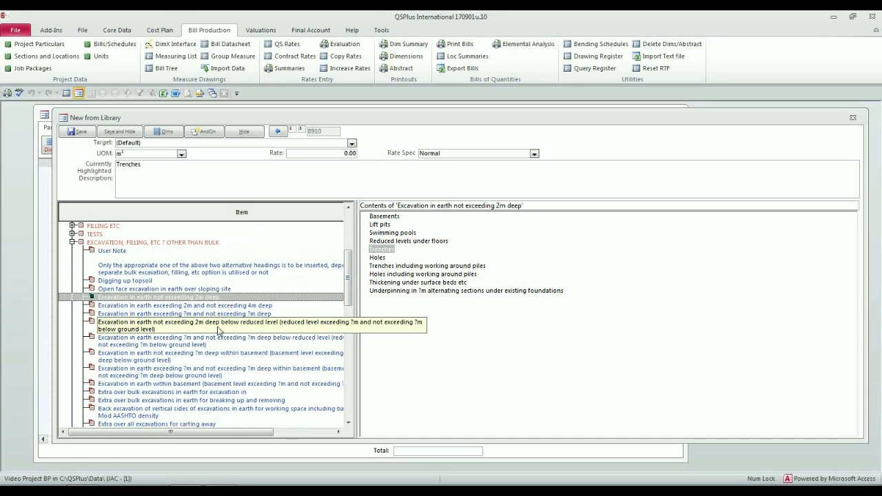
{"action": "left_click_drag", "start_coordinate": [348, 281], "coordinate": [348, 302]}
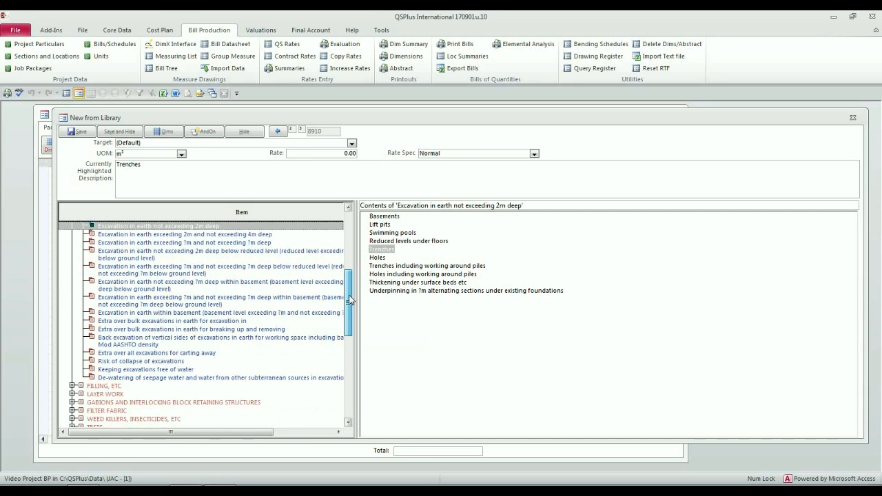
{"action": "left_click", "coordinate": [147, 362]}
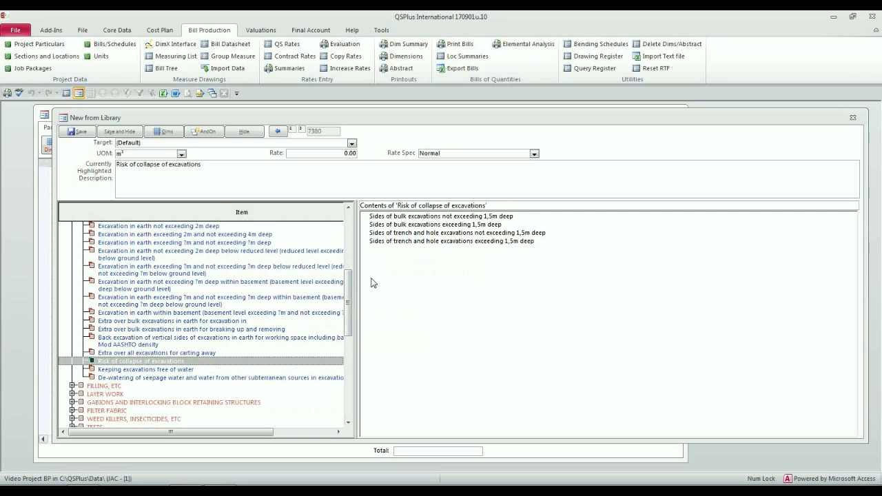
{"action": "left_click", "coordinate": [433, 219]}
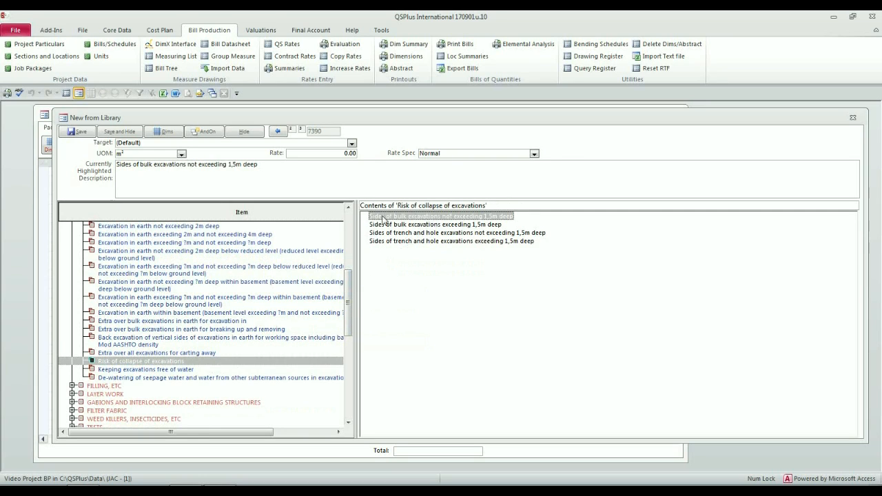
{"action": "left_click", "coordinate": [84, 135]}
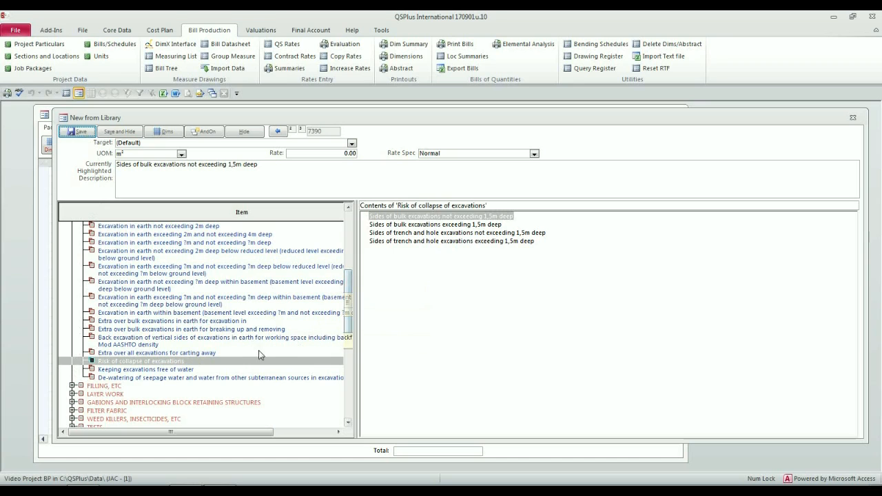
Add the carting away item for surplus material to a dumping site to be located by the contractor to the bill.
{"action": "left_click", "coordinate": [199, 353]}
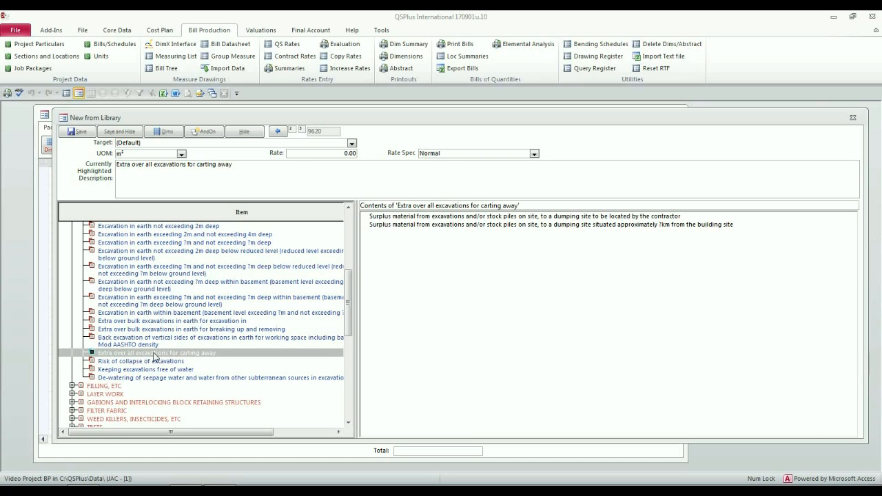
{"action": "left_click", "coordinate": [545, 218]}
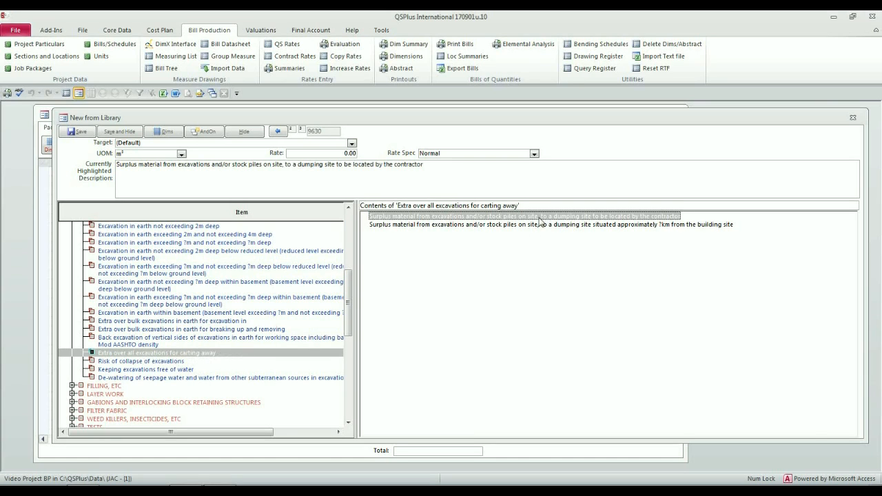
{"action": "left_click", "coordinate": [87, 132]}
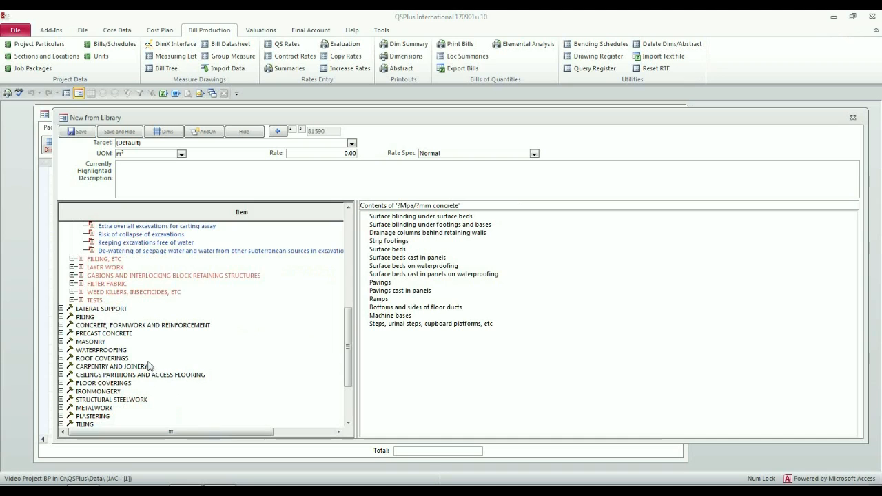
Collapse the other-than-bulk excavation heading and select ?Mpa/?mm concrete under Unreinforced Concrete Cast Against Excavated Surfaces.
{"action": "left_click", "coordinate": [61, 325]}
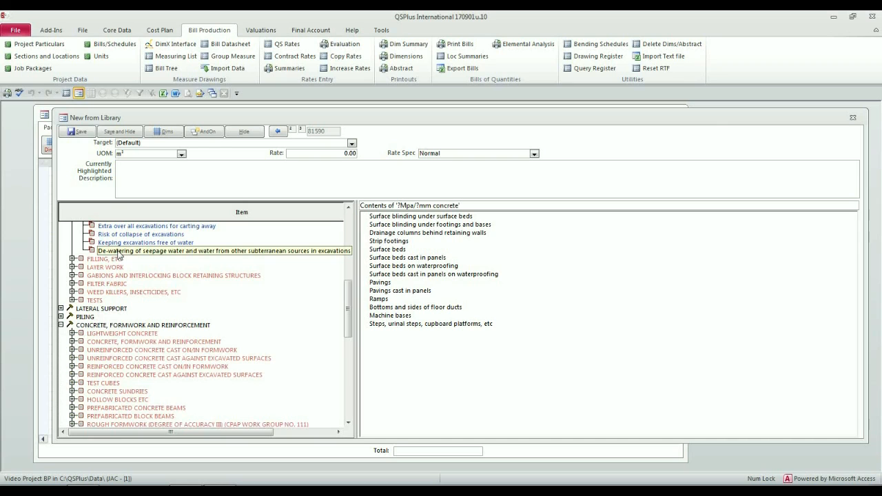
{"action": "left_click", "coordinate": [126, 252]}
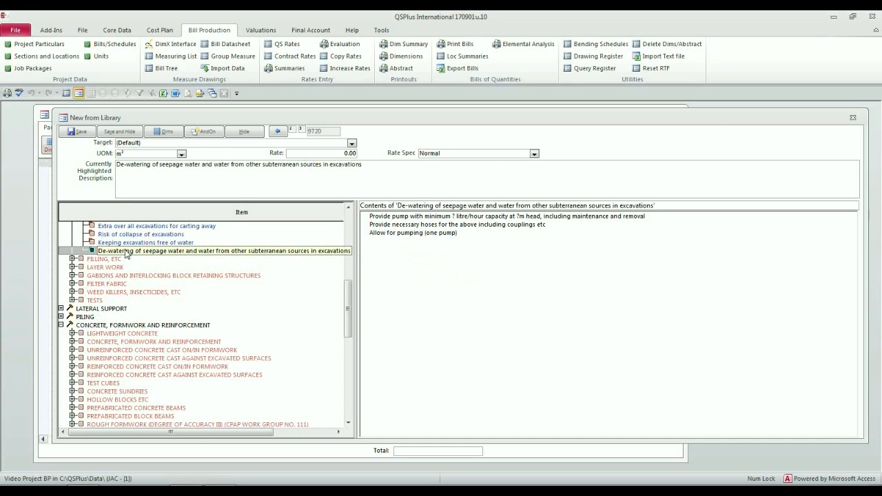
{"action": "key", "text": "Left"}
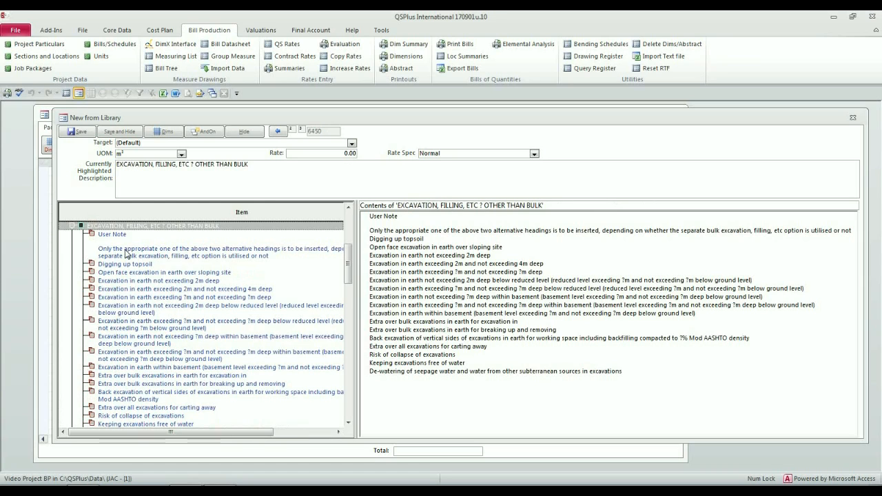
{"action": "key", "text": "Left"}
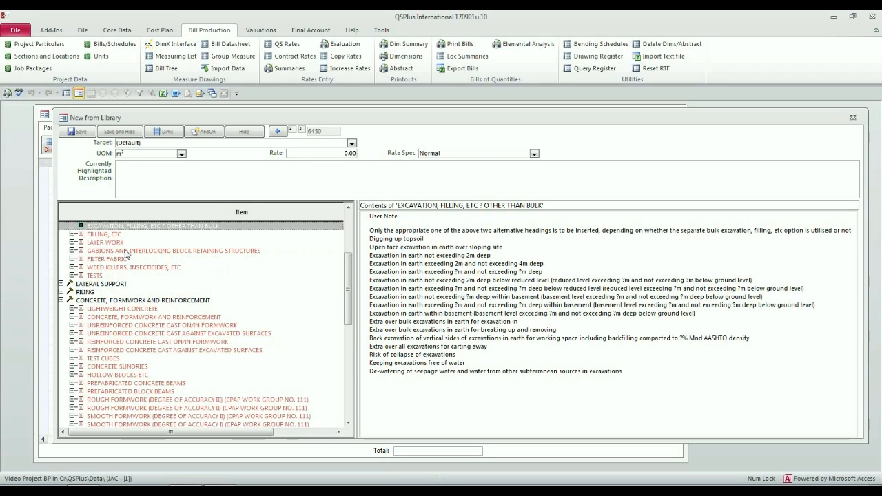
{"action": "left_click", "coordinate": [120, 334]}
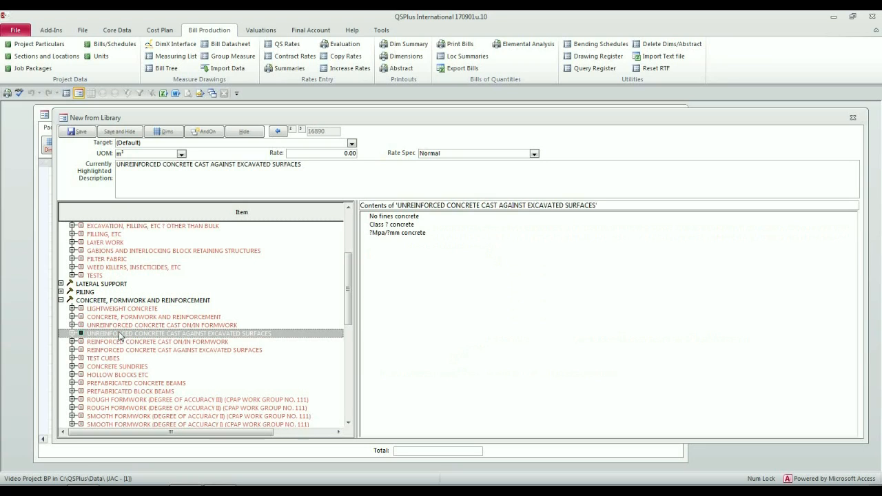
{"action": "left_click", "coordinate": [74, 333]}
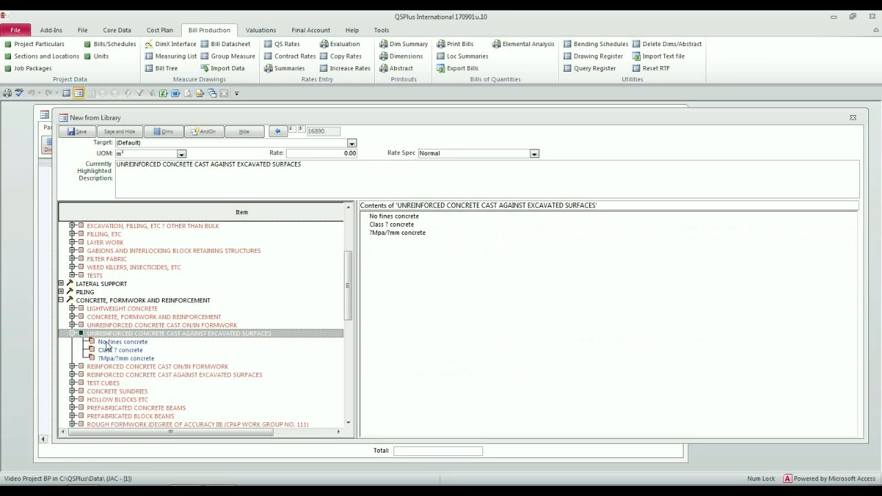
{"action": "left_click", "coordinate": [118, 358]}
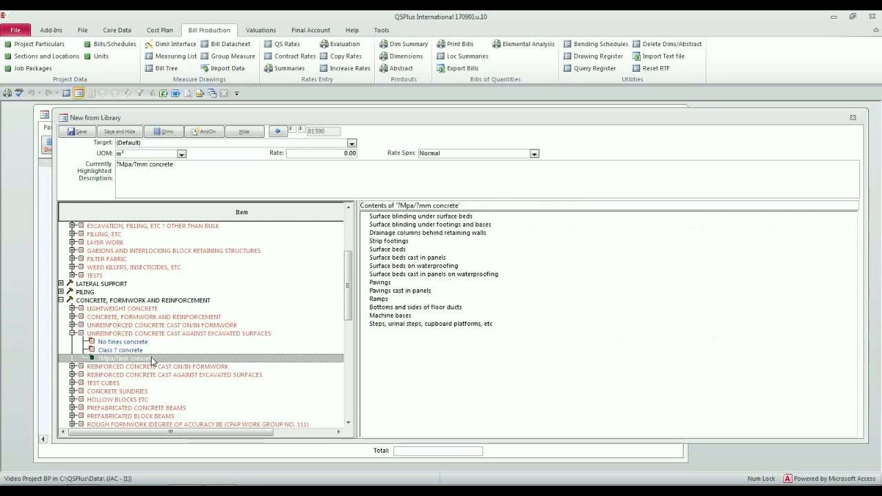
Change the selected concrete description to "19Mpa/25mm concrete" and add its Strip footings item to the bill.
{"action": "left_click", "coordinate": [119, 163]}
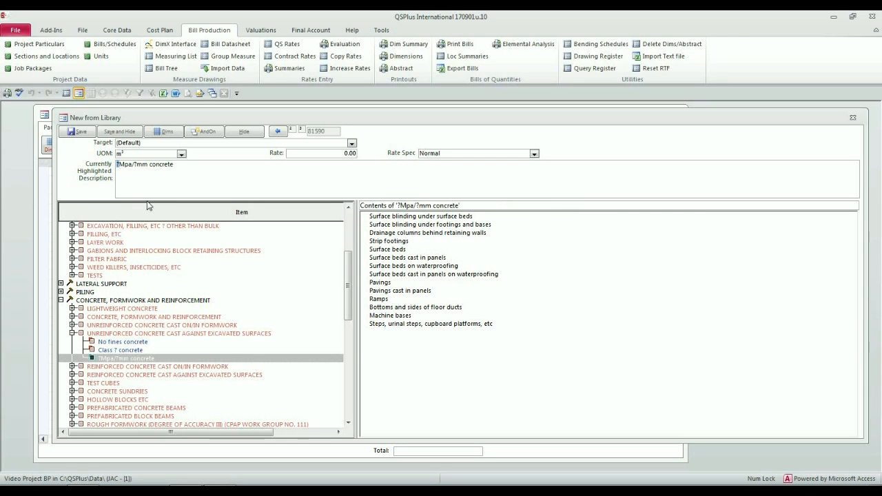
{"action": "type", "text": "19Mpa/25"}
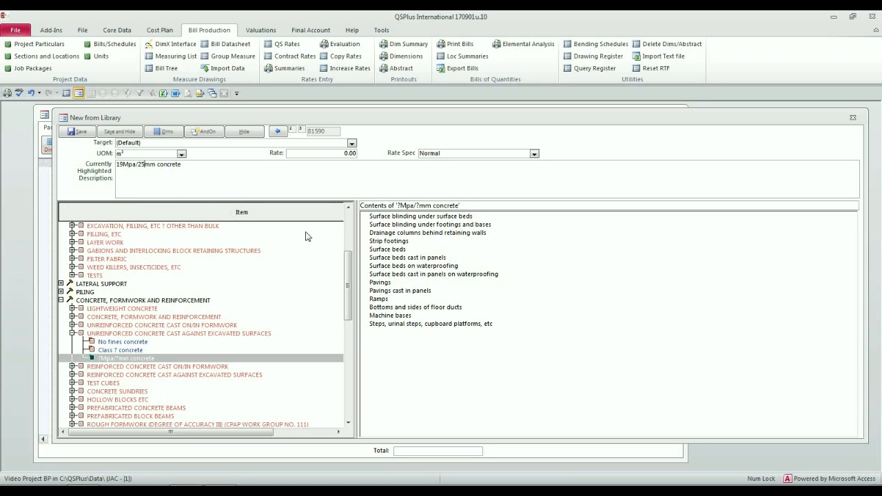
{"action": "left_click", "coordinate": [398, 242]}
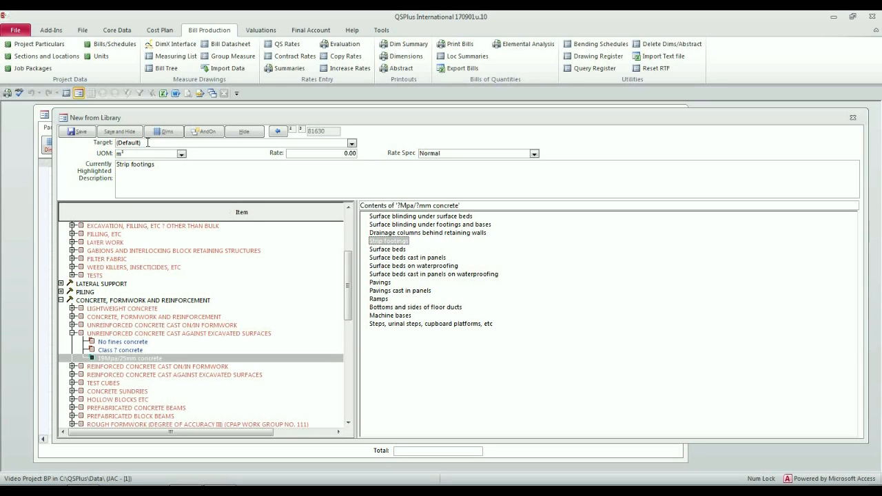
{"action": "left_click", "coordinate": [81, 132]}
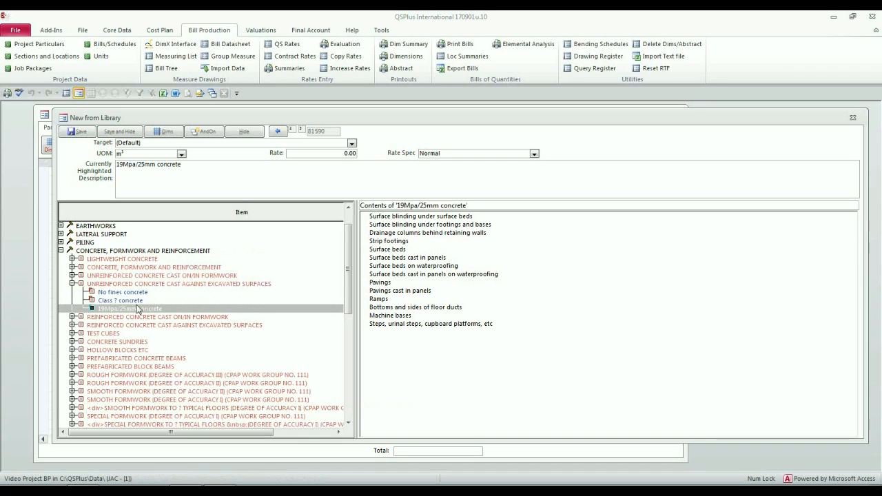
Collapse the concrete trade and select the loadbearing-wall brickwork of NFX bricks in class II mortar under Masonry's Brickwork in Foundations (Provisional).
{"action": "left_click", "coordinate": [71, 284]}
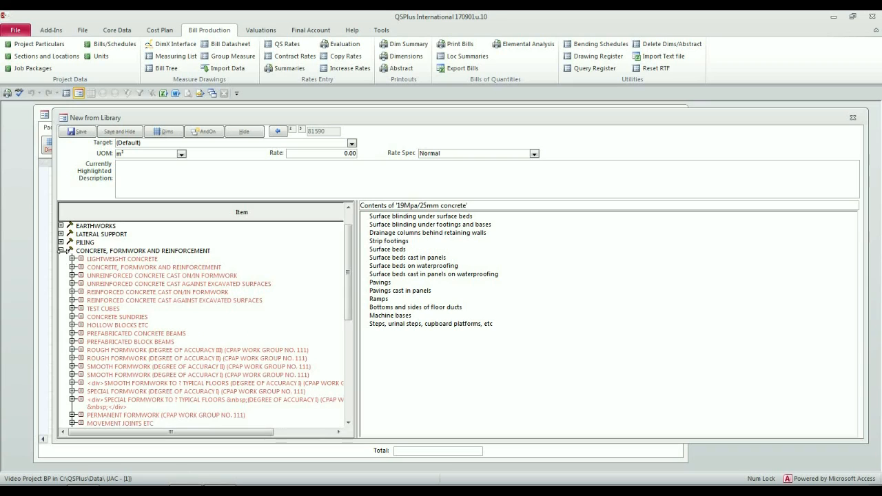
{"action": "left_click", "coordinate": [61, 250]}
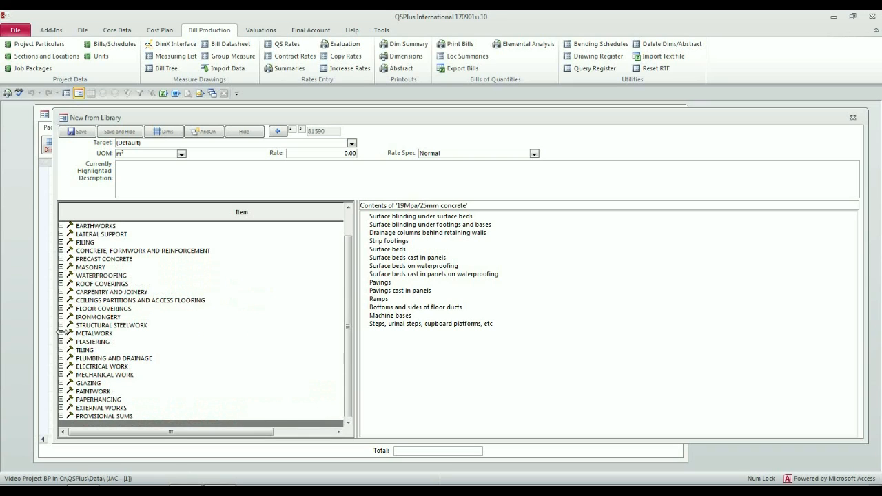
{"action": "left_click", "coordinate": [61, 267]}
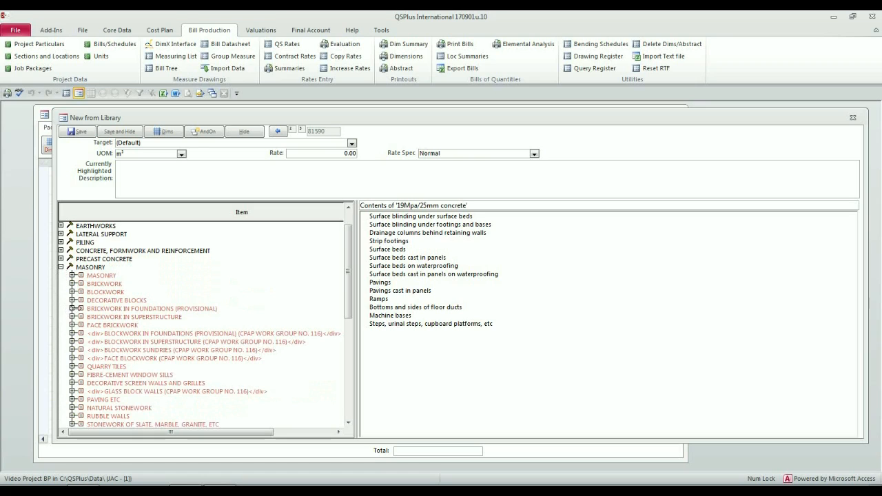
{"action": "left_click", "coordinate": [71, 308]}
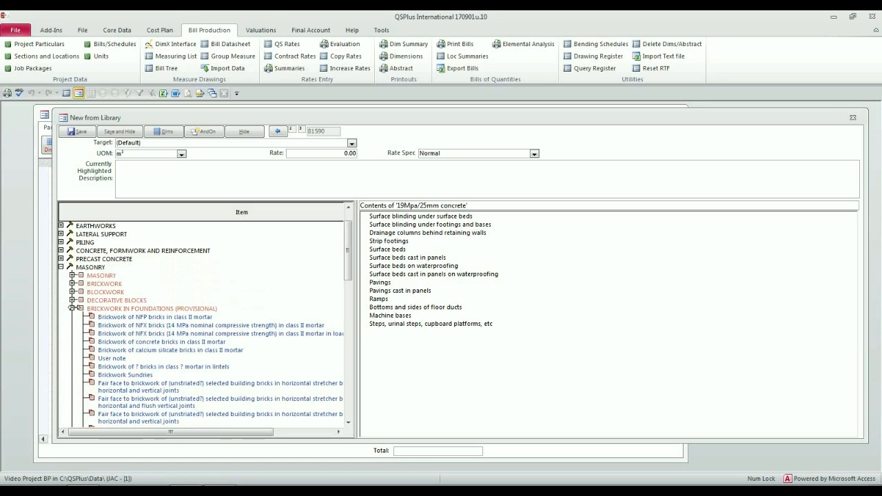
{"action": "left_click", "coordinate": [158, 336]}
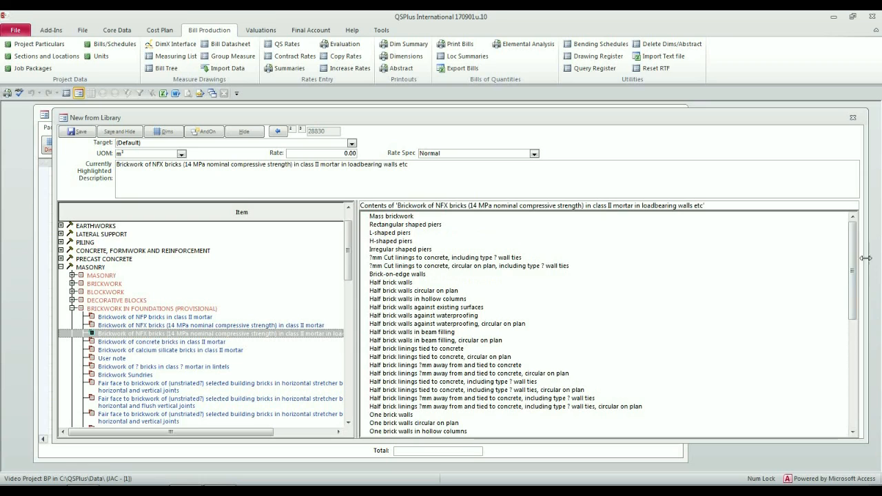
Add the hollow walls item with one half brick and one one brick skins to the bill, specifying 280mm thickness and type A wall ties.
{"action": "left_click_drag", "start_coordinate": [854, 256], "coordinate": [855, 328]}
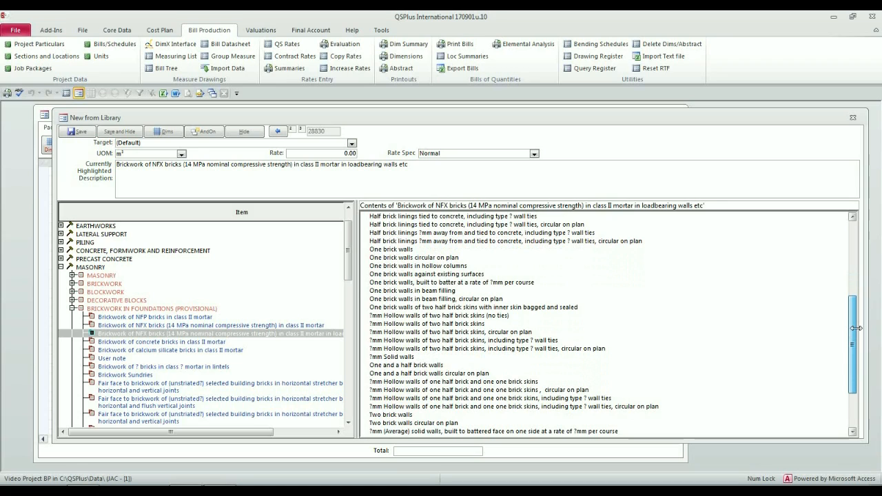
{"action": "left_click_drag", "start_coordinate": [855, 328], "coordinate": [808, 391]}
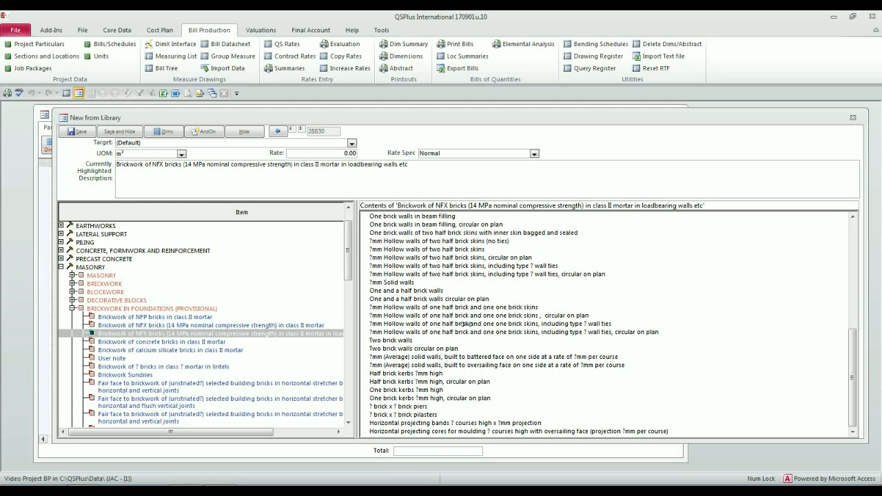
{"action": "left_click", "coordinate": [466, 323]}
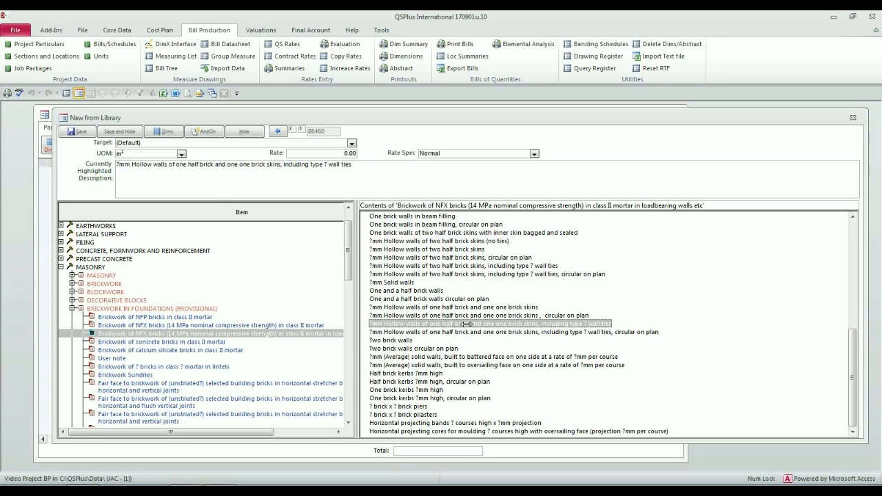
{"action": "left_click", "coordinate": [118, 166]}
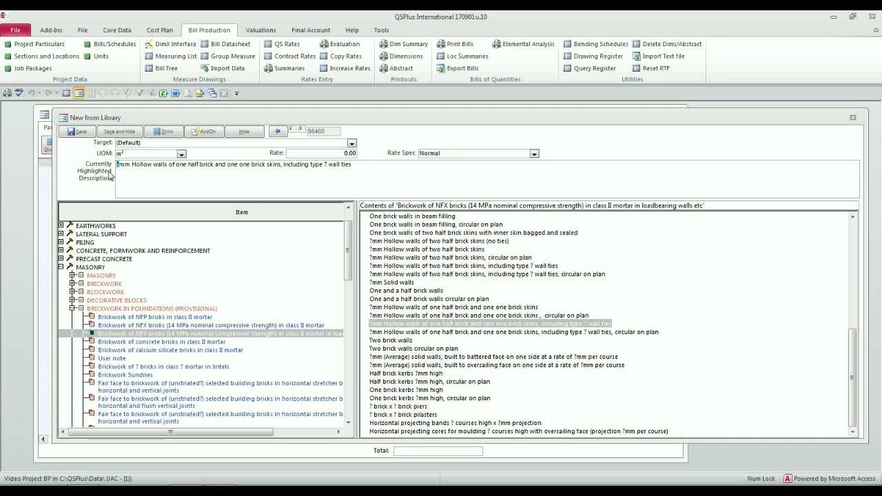
{"action": "type", "text": "280"}
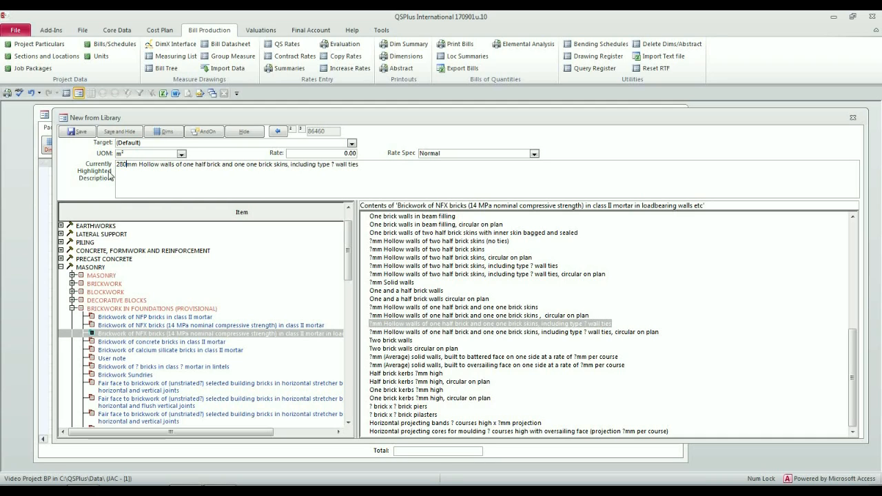
{"action": "left_click", "coordinate": [332, 164]}
{"action": "key", "text": "Delete"}
{"action": "type", "text": "A"}
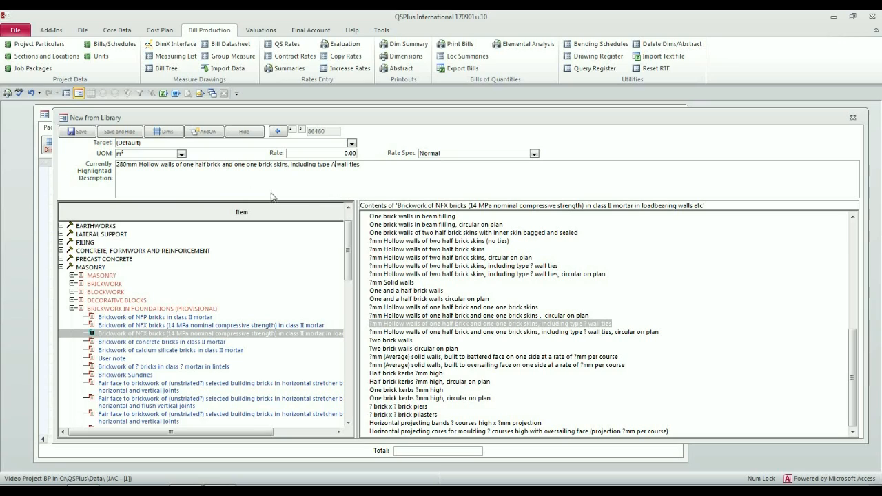
{"action": "left_click", "coordinate": [127, 134]}
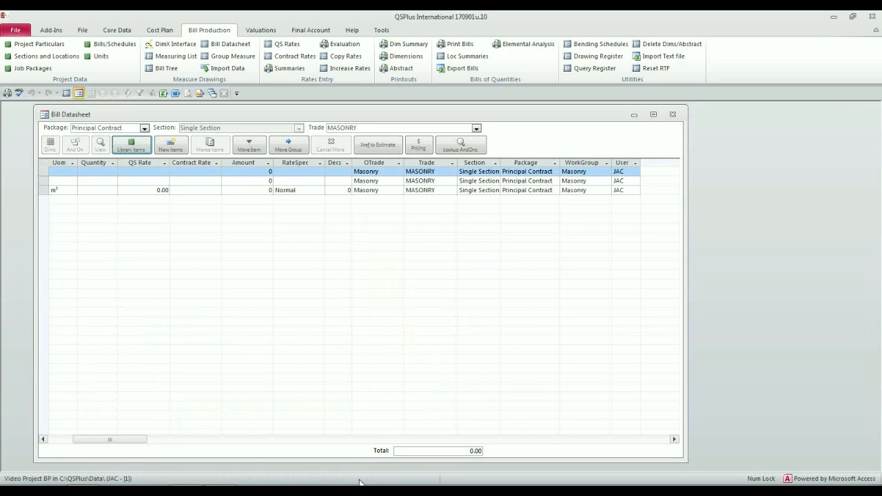
Show the bill items of all trades in the Bill Datasheet and review the listed headings, subheadings and items.
{"action": "left_click_drag", "start_coordinate": [138, 439], "coordinate": [110, 439]}
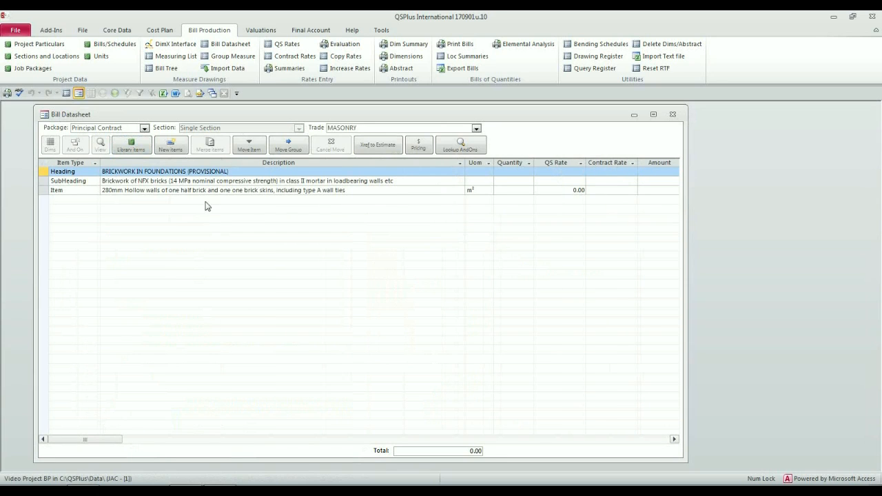
{"action": "left_click", "coordinate": [477, 131]}
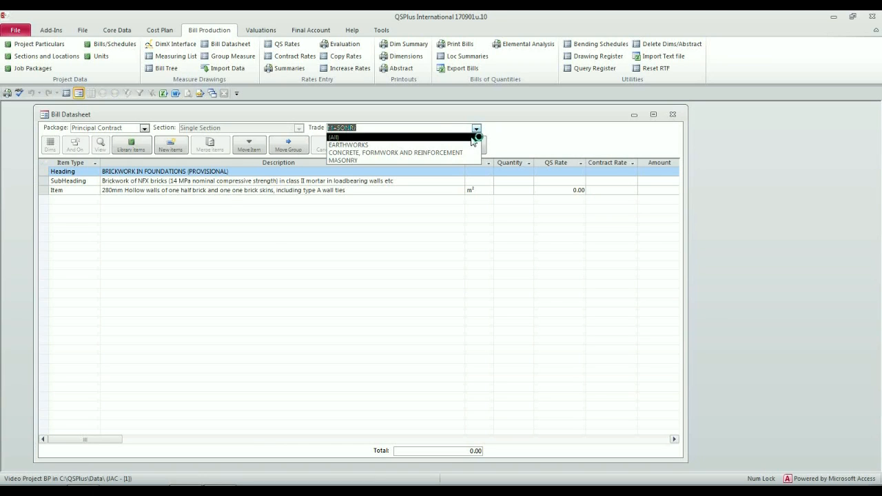
{"action": "left_click", "coordinate": [472, 138]}
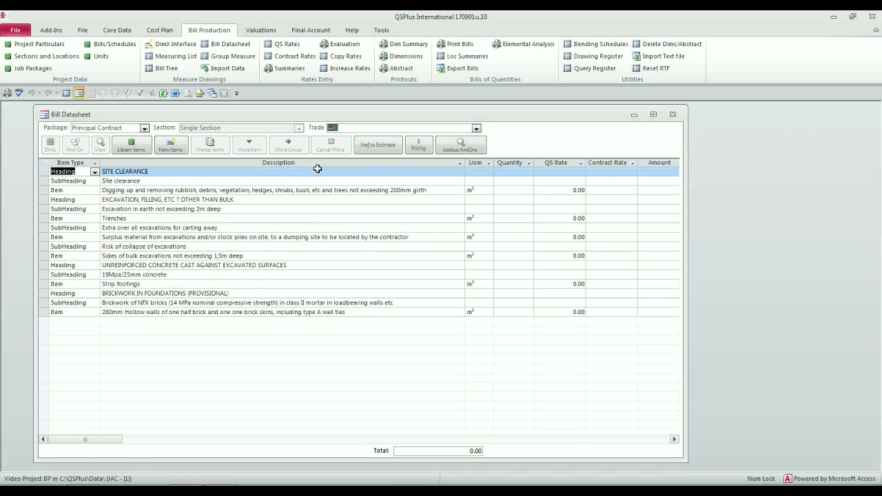
{"action": "left_click", "coordinate": [360, 128]}
{"action": "left_click_drag", "start_coordinate": [44, 228], "coordinate": [44, 228]}
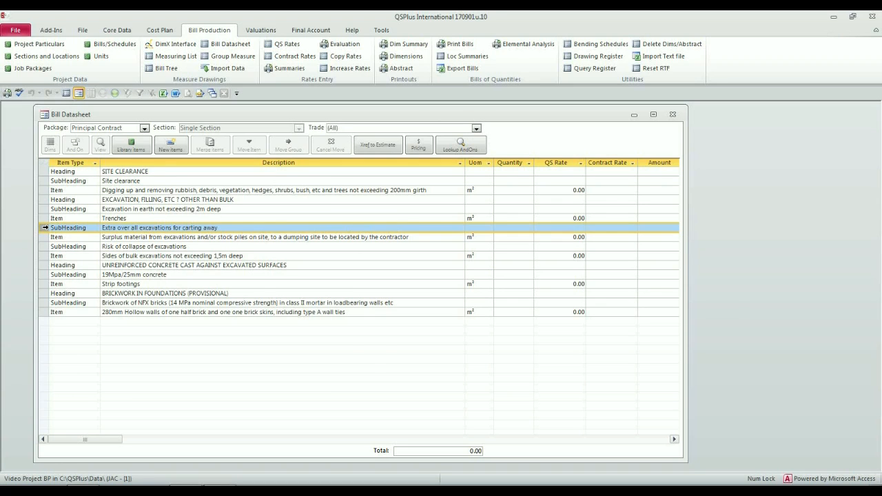
{"action": "left_click_drag", "start_coordinate": [44, 228], "coordinate": [43, 256]}
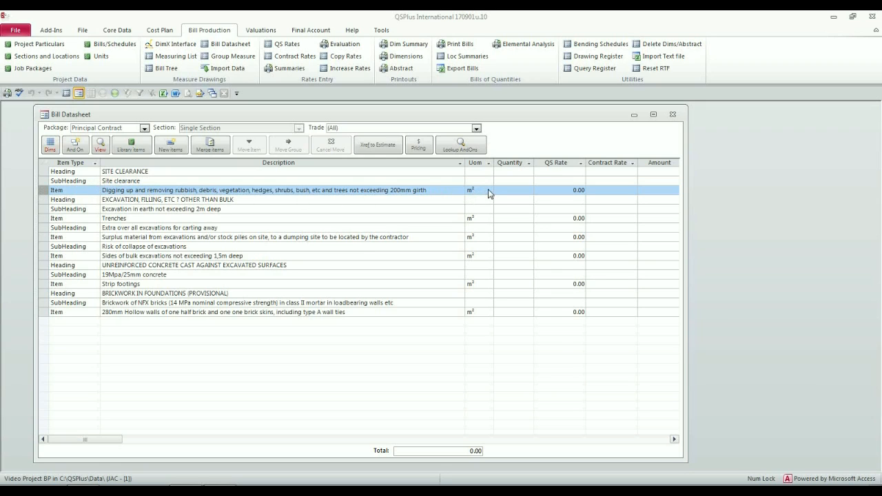
Open the dimensions of the item for digging up and removing rubbish and enter 40 for Dim1 and 40 for Dim2.
{"action": "left_click", "coordinate": [44, 190]}
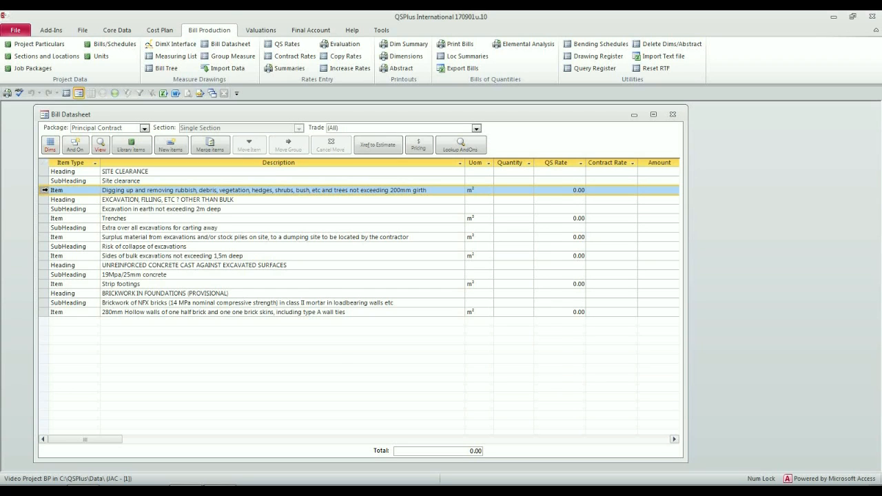
{"action": "double_click", "coordinate": [45, 190]}
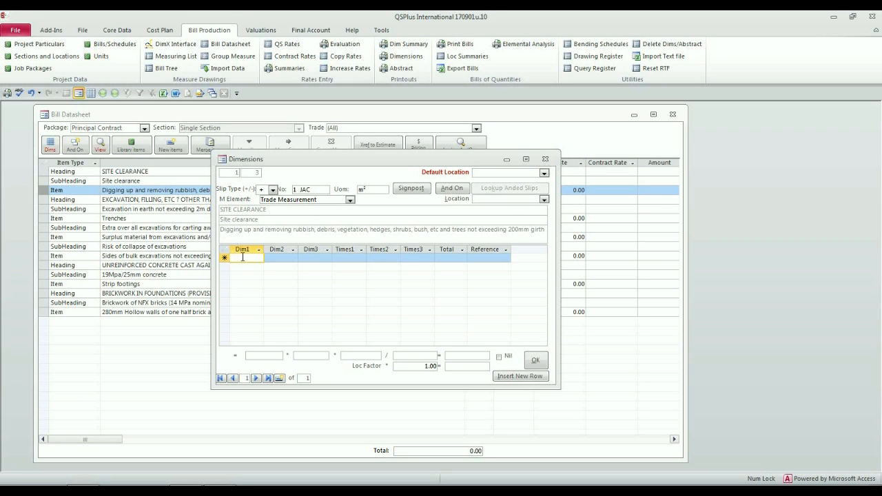
{"action": "type", "text": "40"}
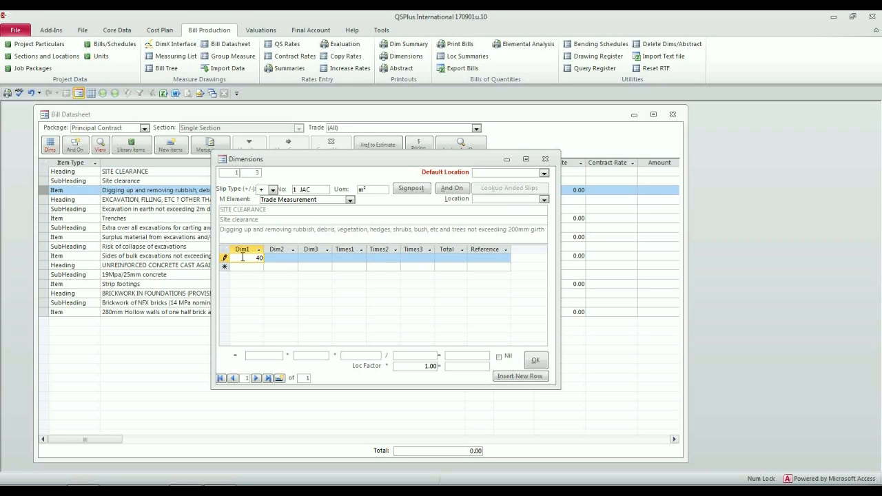
{"action": "key", "text": "Tab"}
{"action": "type", "text": "40"}
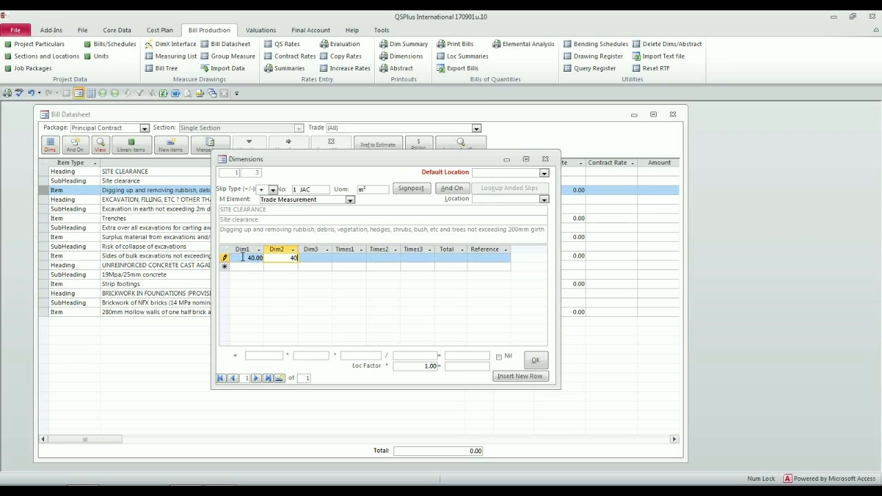
{"action": "key", "text": "Tab"}
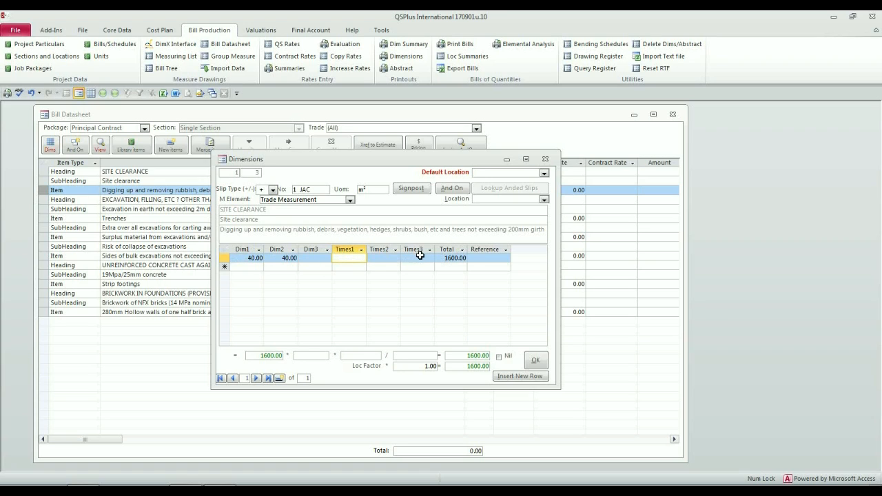
Reference the dimension row as "site area", assign it to Item Location and accept the dimensions.
{"action": "left_click", "coordinate": [479, 258]}
{"action": "type", "text": "site area"}
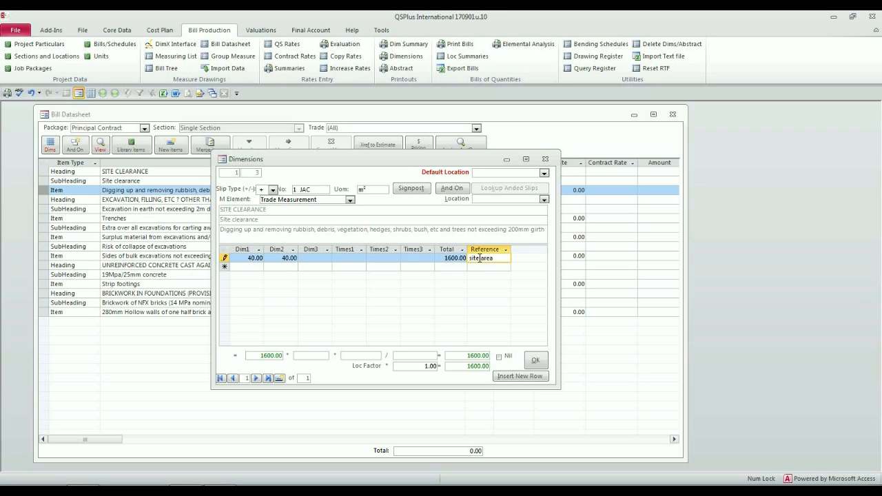
{"action": "key", "text": "Return"}
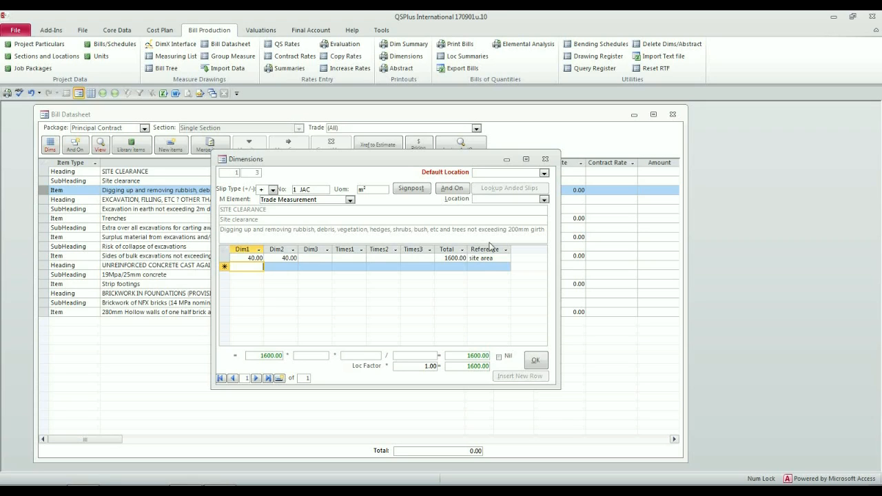
{"action": "left_click", "coordinate": [545, 200]}
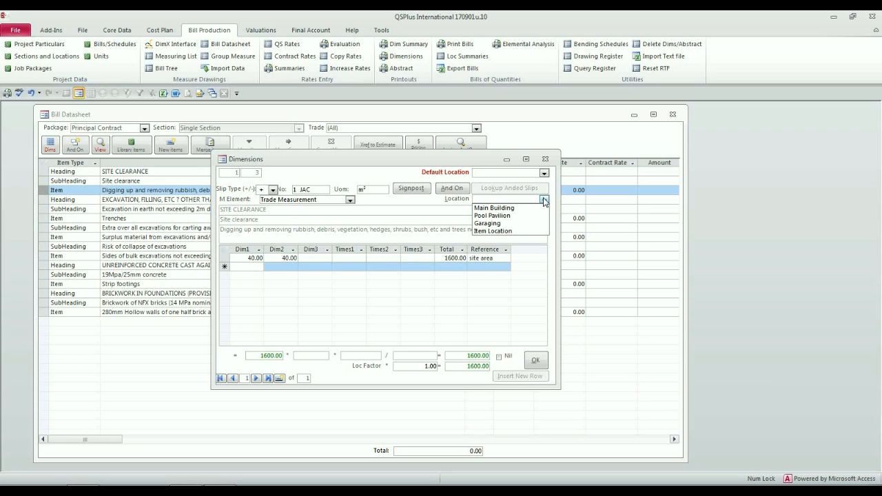
{"action": "left_click", "coordinate": [530, 231]}
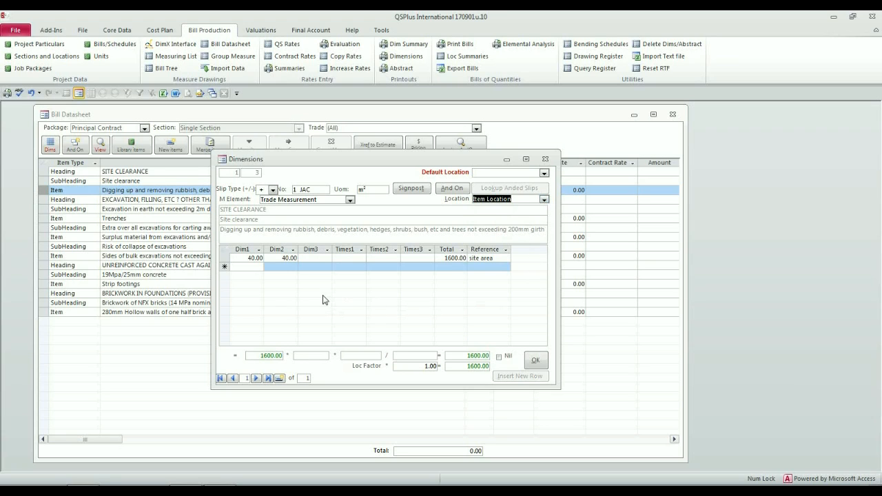
{"action": "left_click", "coordinate": [536, 361]}
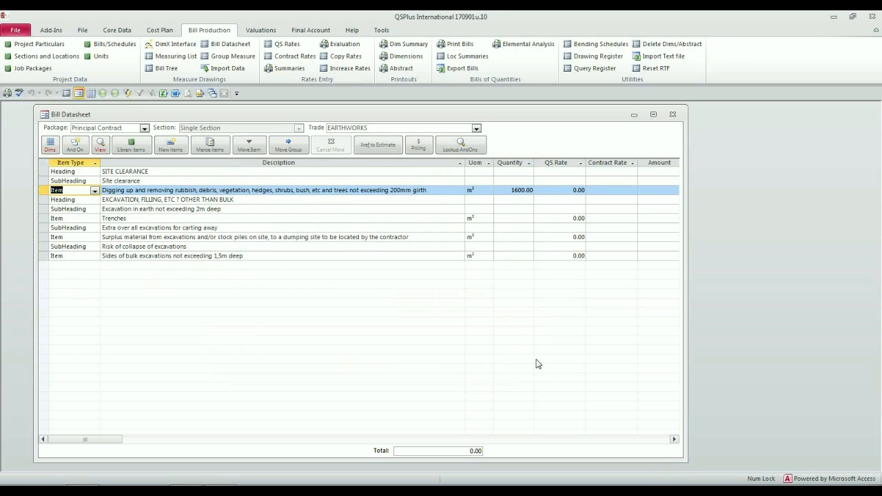
Set the QS rate of the rubbish removal item to 150 and widen the datasheet window to show the full Amount column.
{"action": "left_click", "coordinate": [507, 191]}
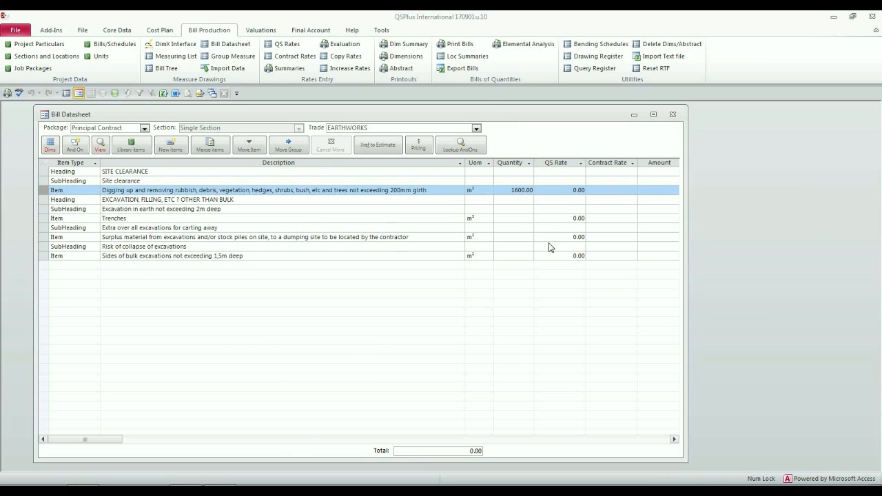
{"action": "left_click", "coordinate": [562, 190]}
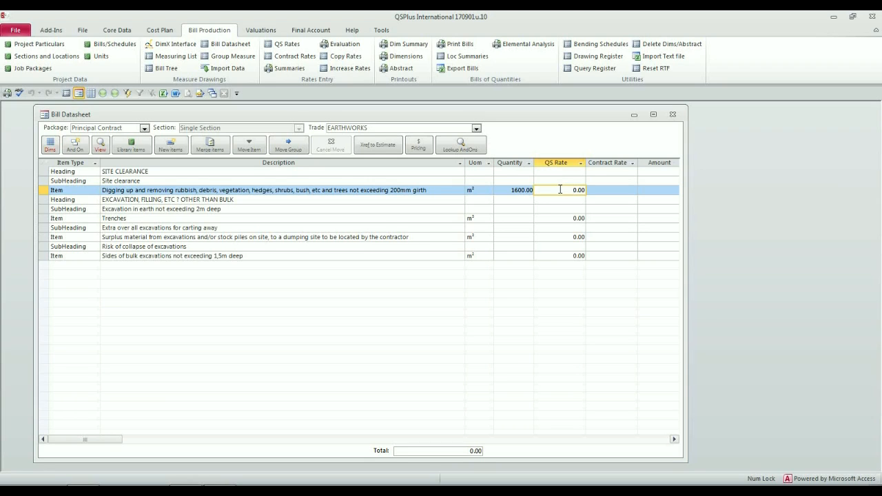
{"action": "type", "text": "15"}
{"action": "key", "text": "Down"}
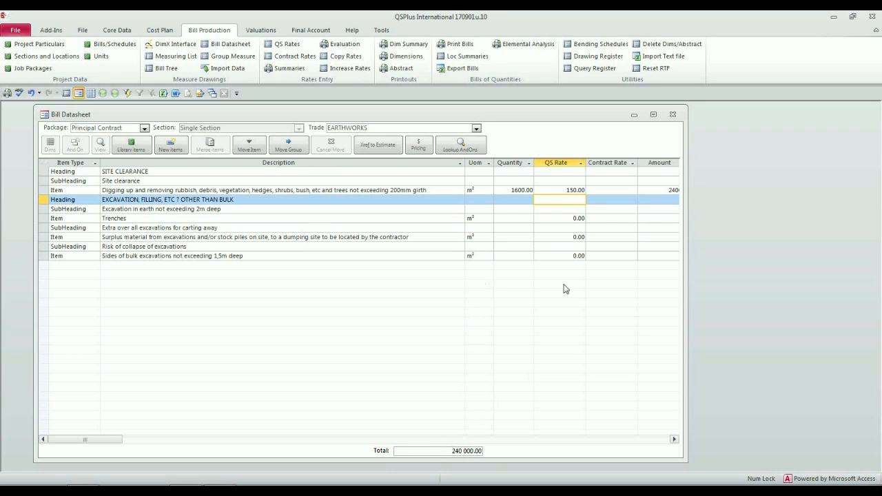
{"action": "left_click_drag", "start_coordinate": [687, 191], "coordinate": [750, 183]}
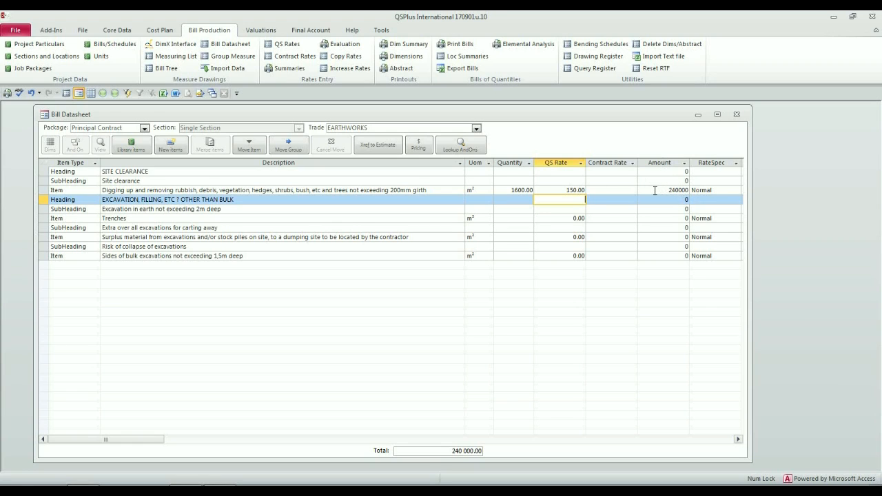
Filter the datasheet by the Concrete, Formwork and Reinforcement trade and view its items, and do the same for Masonry.
{"action": "left_click", "coordinate": [42, 190]}
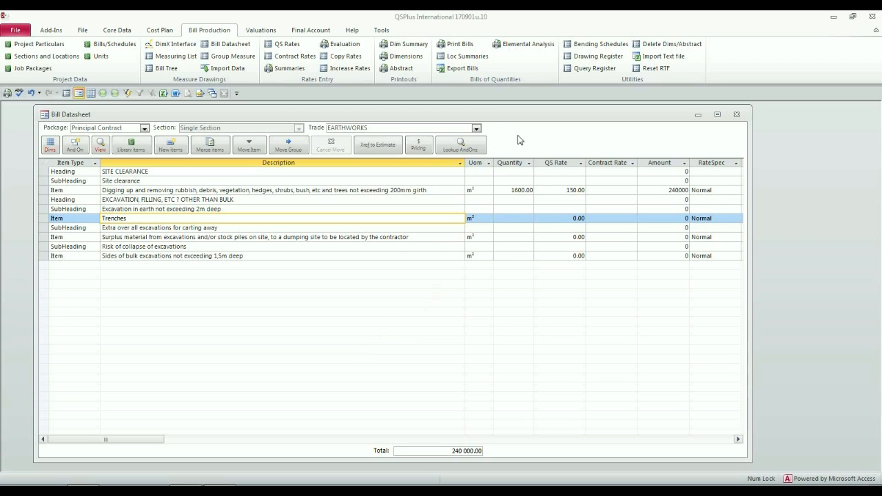
{"action": "left_click", "coordinate": [475, 129]}
{"action": "left_click", "coordinate": [460, 147]}
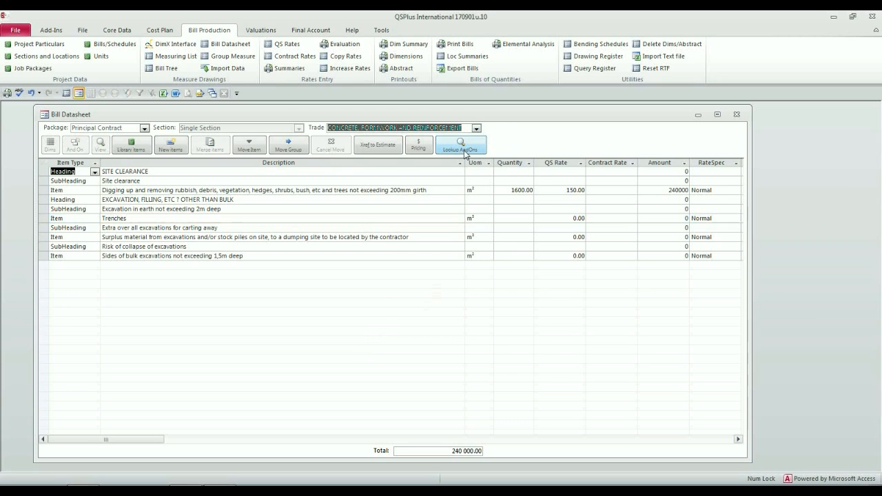
{"action": "left_click", "coordinate": [476, 129]}
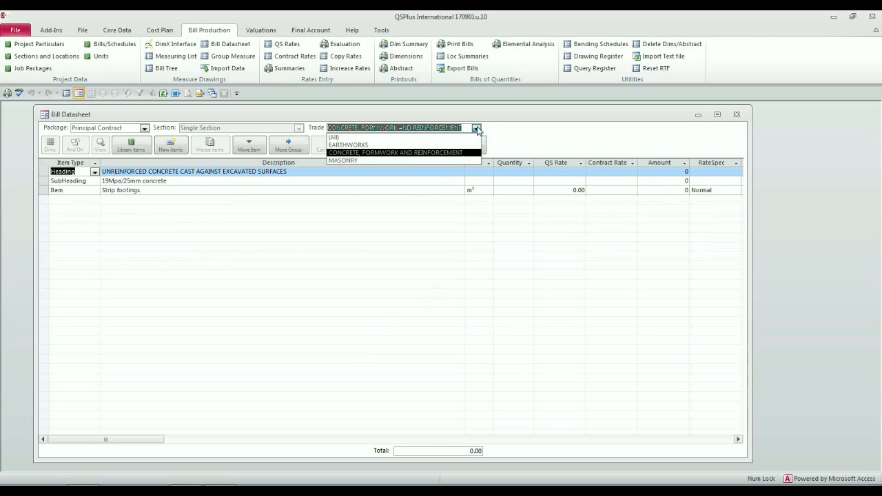
{"action": "left_click", "coordinate": [456, 161]}
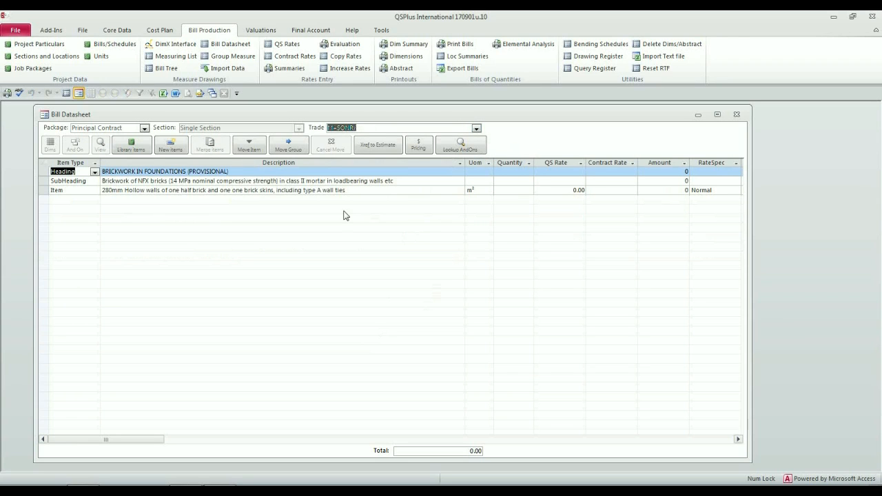
Filter the datasheet by Earthworks and give the Trenches item a first dimension row of 12, 0.3 and 1 with Times1 of 2.
{"action": "left_click", "coordinate": [476, 129]}
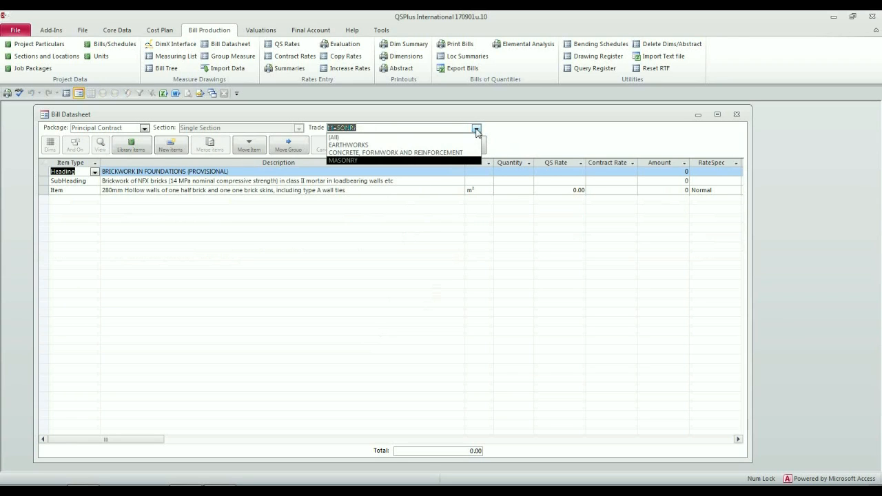
{"action": "left_click", "coordinate": [461, 144]}
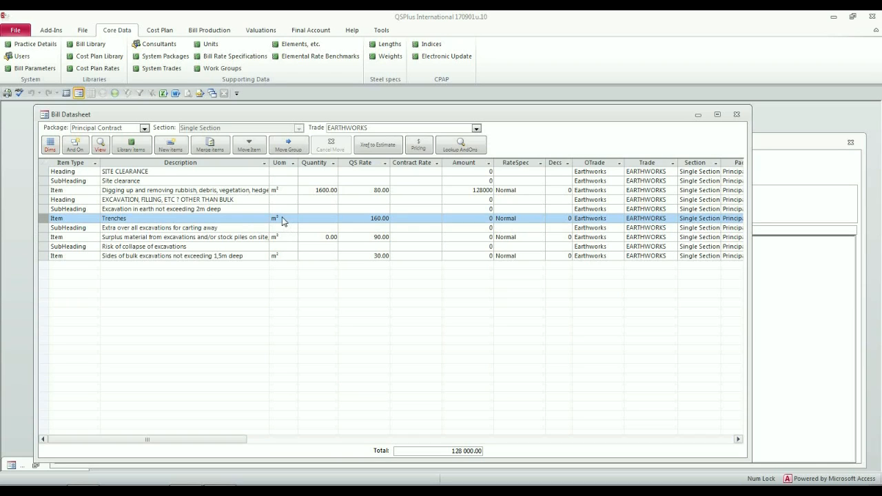
{"action": "left_click", "coordinate": [51, 146]}
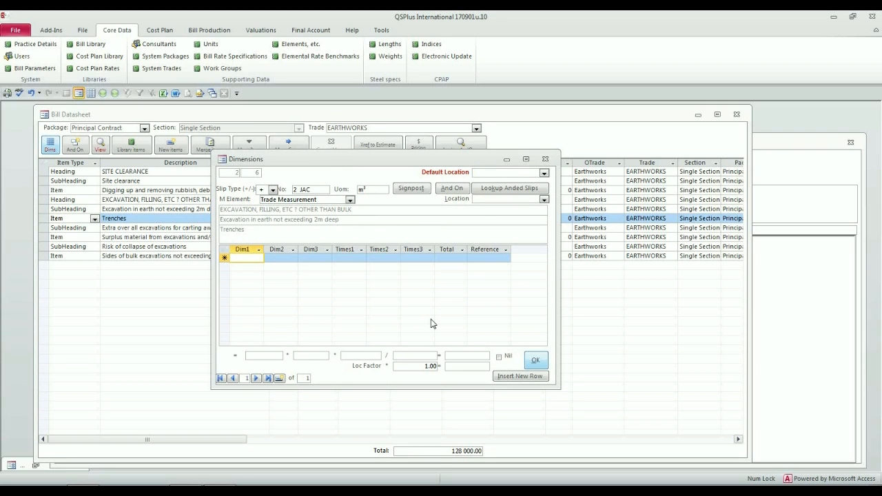
{"action": "type", "text": "12"}
{"action": "key", "text": "Tab"}
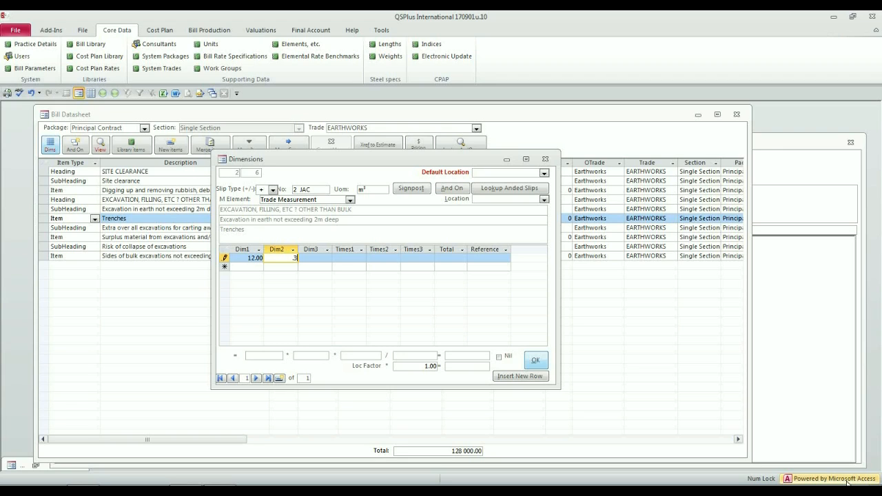
{"action": "key", "text": "Tab"}
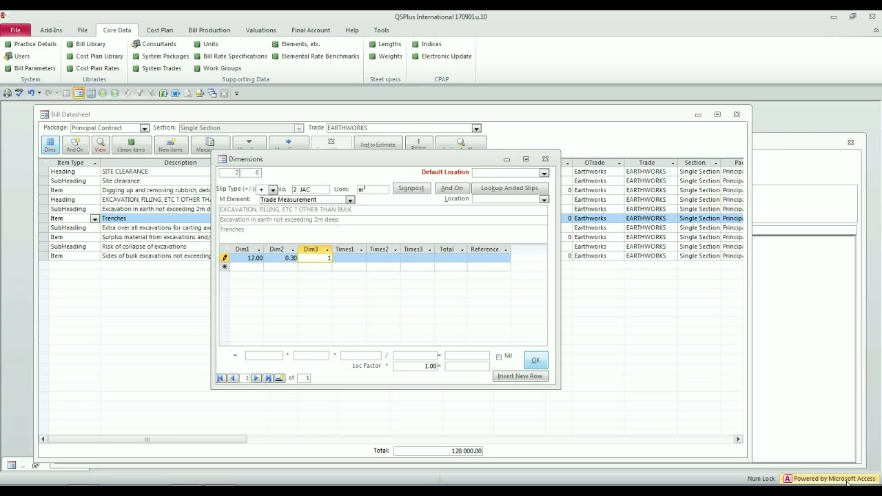
{"action": "key", "text": "Tab"}
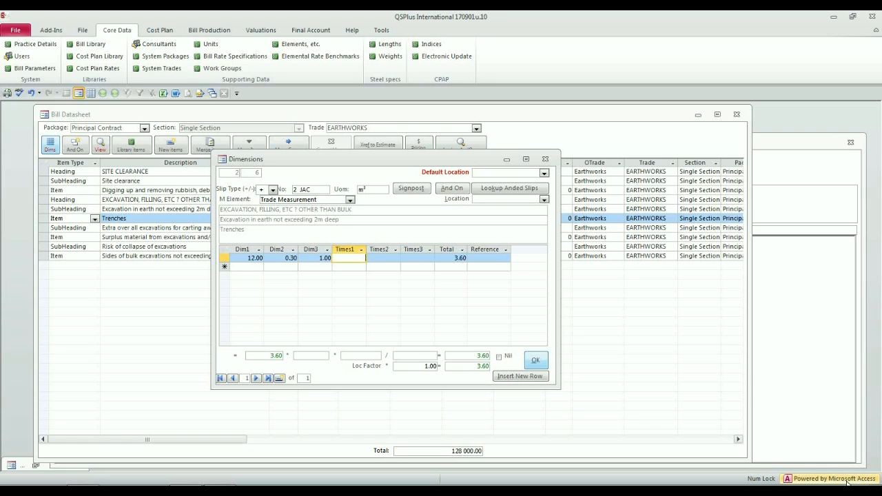
{"action": "type", "text": "2"}
{"action": "key", "text": "Tab"}
{"action": "key", "text": "Tab"}
{"action": "key", "text": "Tab"}
{"action": "key", "text": "Tab"}
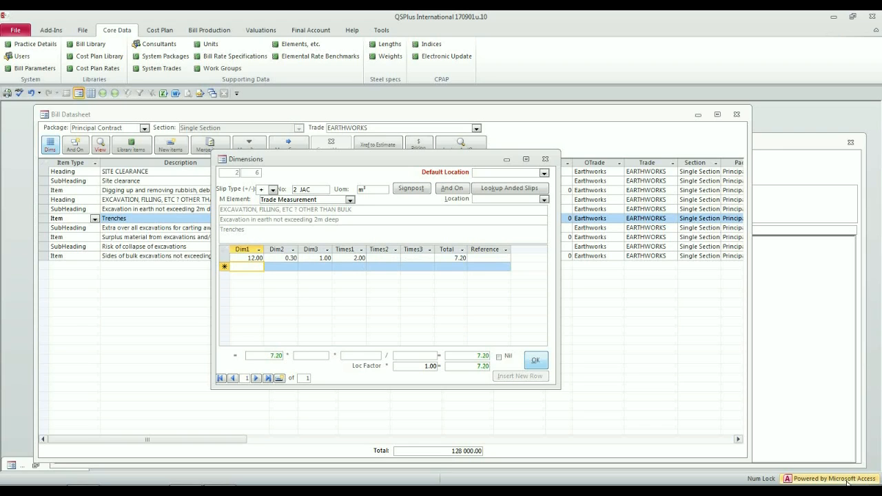
Add a second dimension row to the Trenches item with 25, 0.30 and 1.00 and a Times1 of 2.
{"action": "type", "text": "25"}
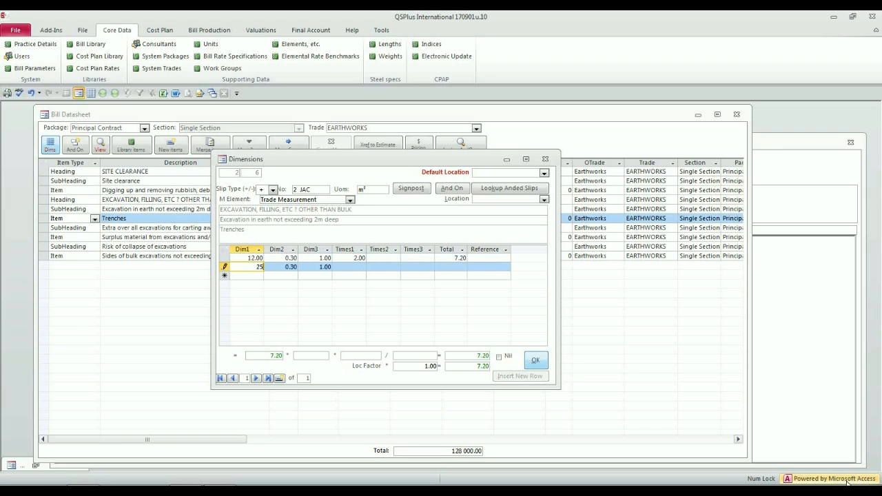
{"action": "key", "text": "Tab"}
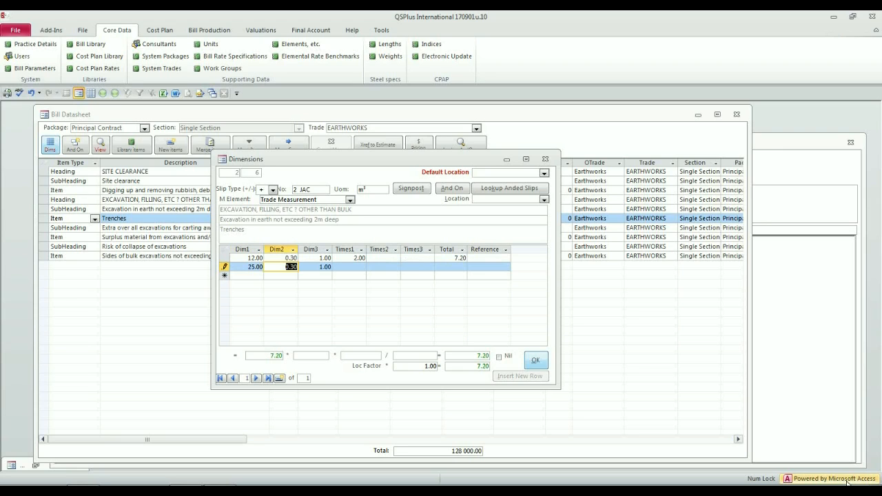
{"action": "key", "text": "Tab"}
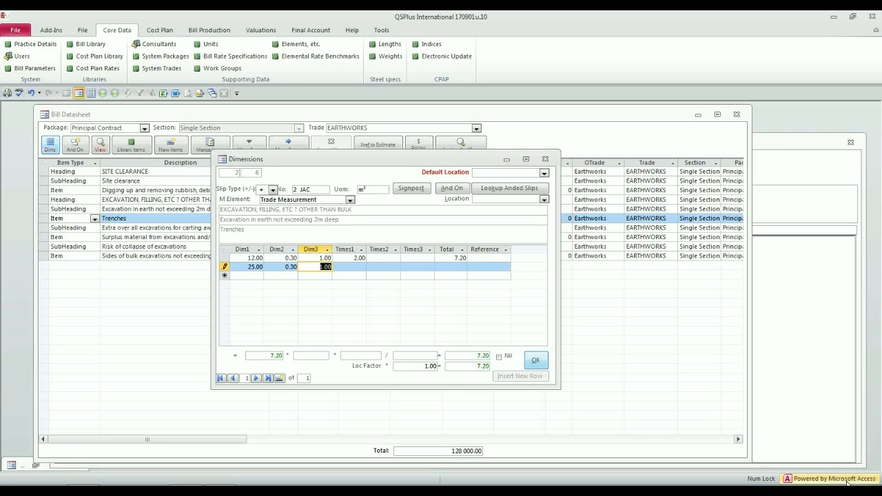
{"action": "key", "text": "Tab"}
{"action": "key", "text": "Tab"}
{"action": "key", "text": "Tab"}
{"action": "key", "text": "Tab"}
{"action": "key", "text": "Tab"}
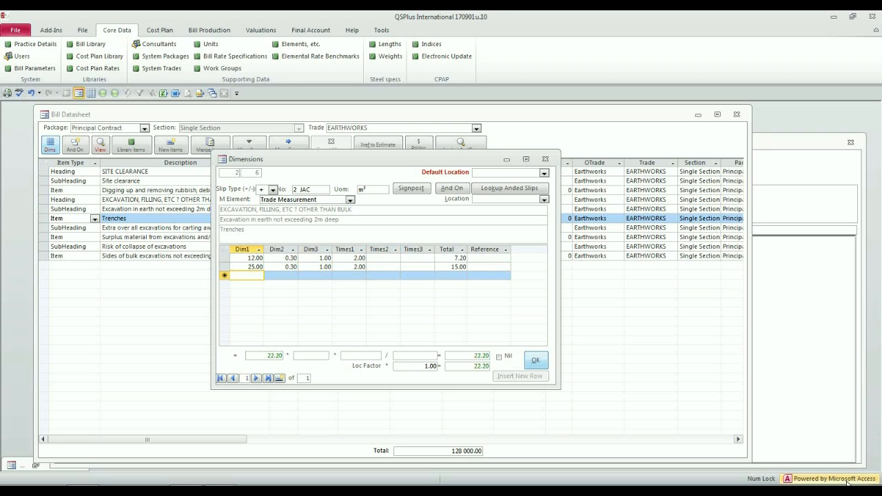
Assign the Trenches dimensions to the Main Building location and accept them.
{"action": "left_click", "coordinate": [544, 199]}
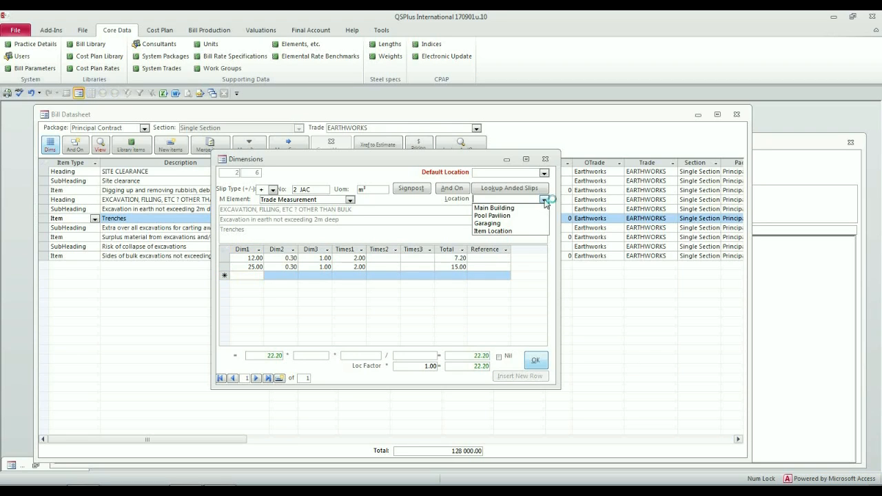
{"action": "left_click", "coordinate": [538, 208]}
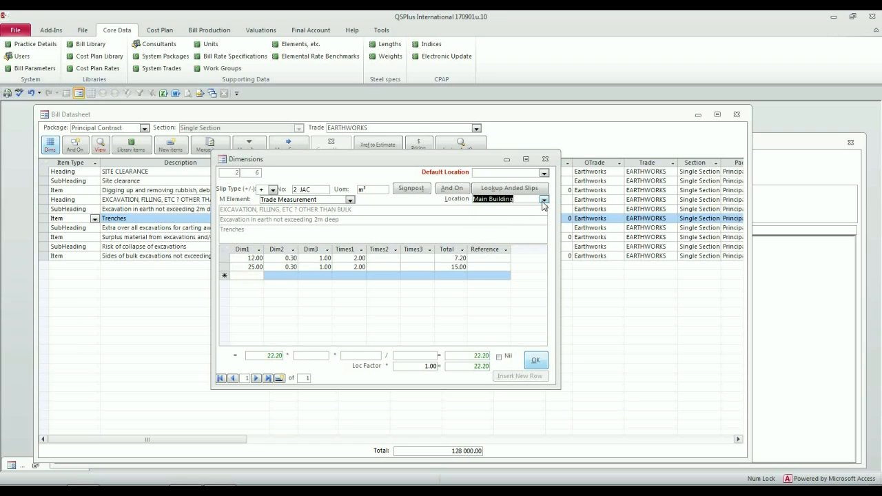
{"action": "left_click", "coordinate": [535, 362]}
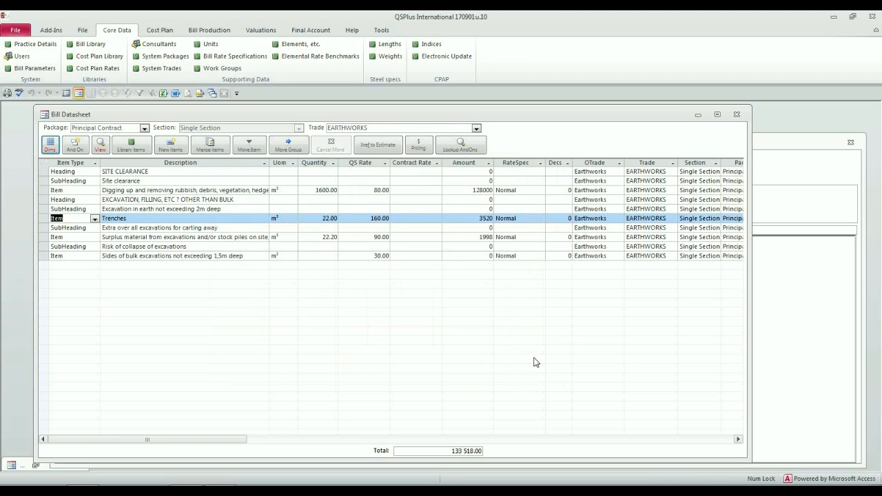
Start an And On for the surplus material item under carting away and choose the Trenches slip 2.JAC as its source.
{"action": "left_click", "coordinate": [315, 217]}
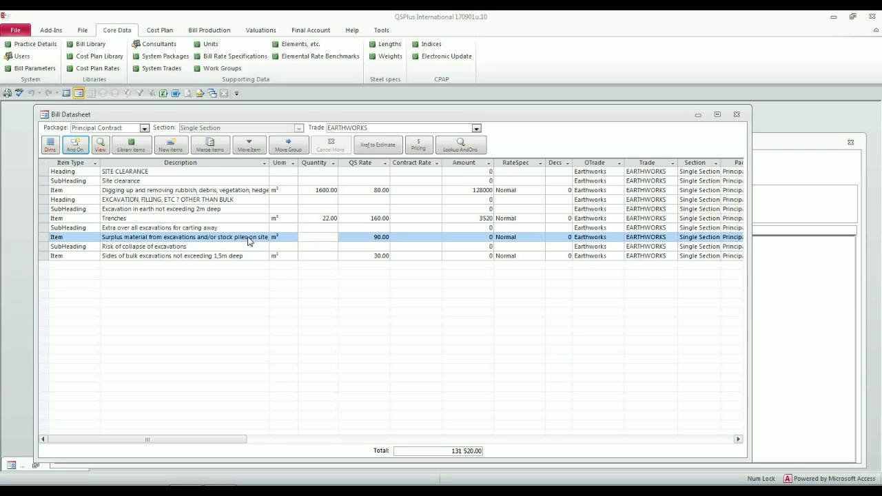
{"action": "left_click", "coordinate": [288, 219]}
{"action": "left_click", "coordinate": [288, 237]}
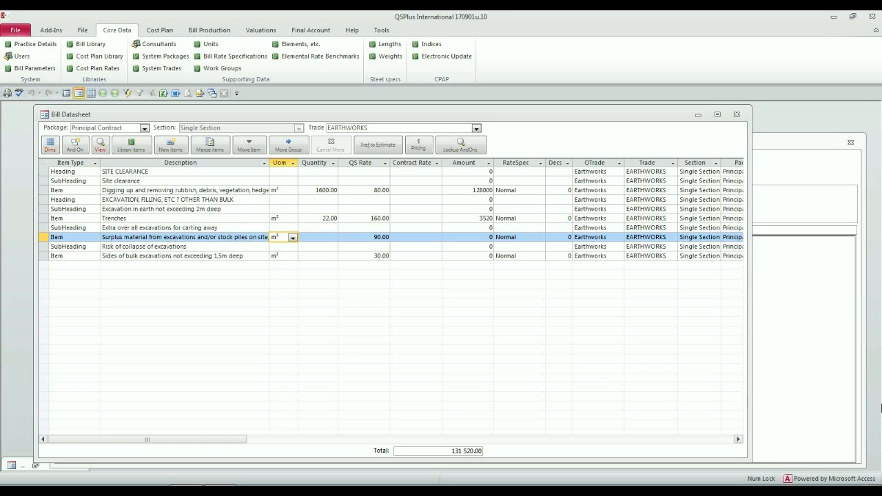
{"action": "left_click", "coordinate": [42, 236]}
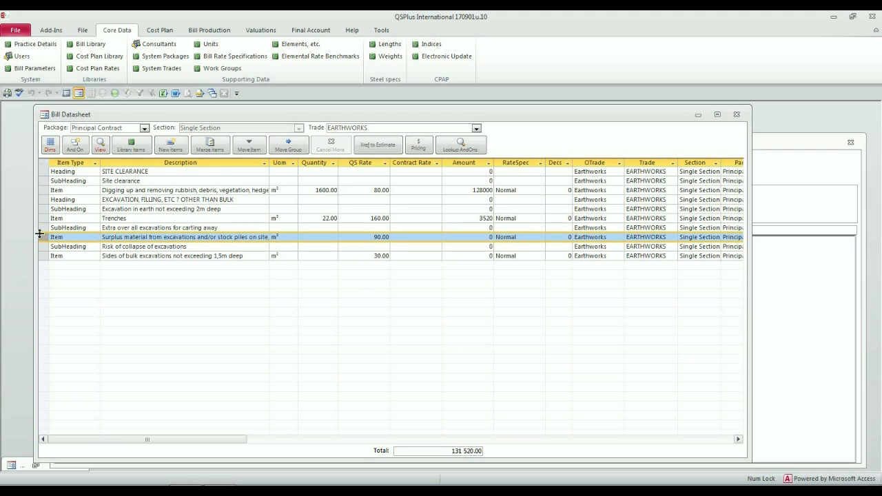
{"action": "left_click", "coordinate": [76, 144]}
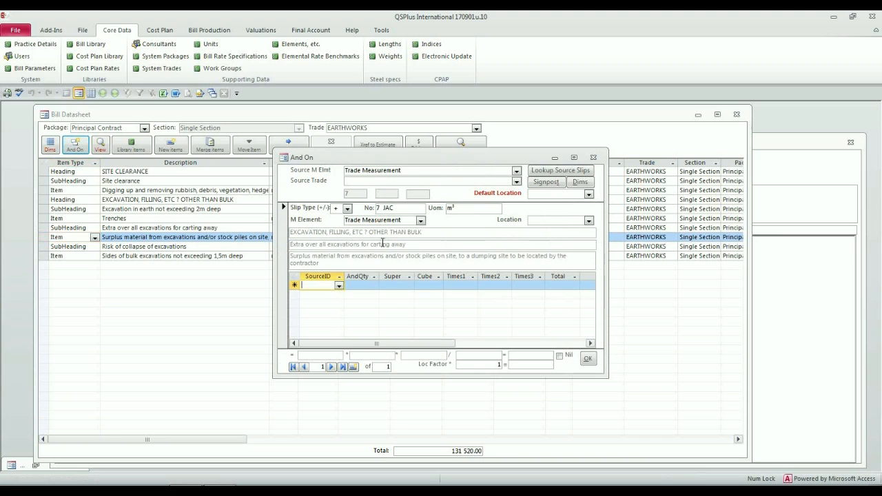
{"action": "left_click", "coordinate": [339, 286]}
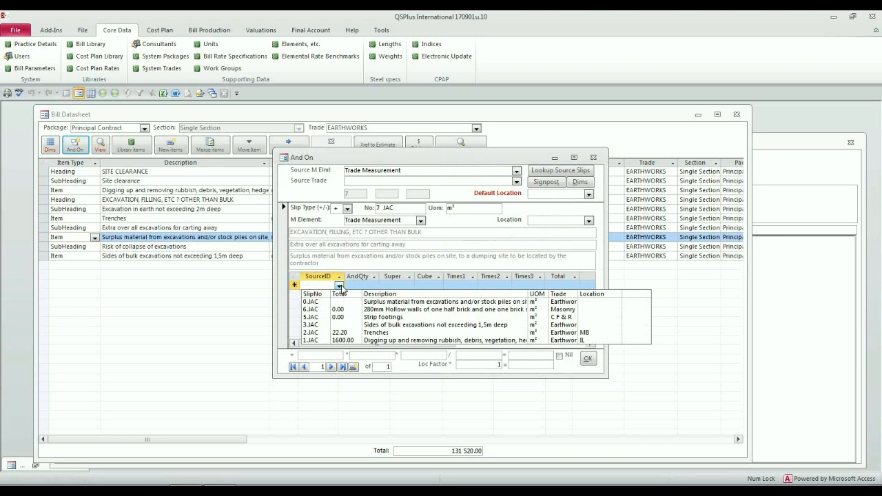
{"action": "left_click", "coordinate": [343, 334]}
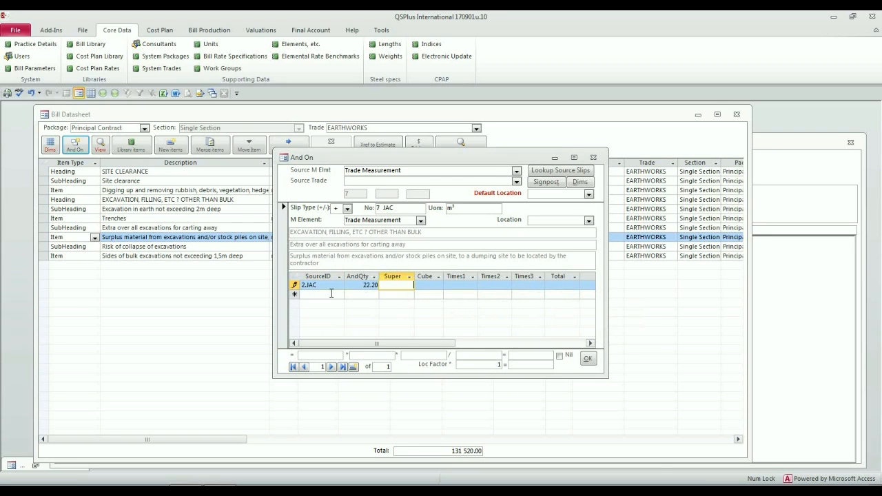
Assign the surplus material And On to the Main Building location, accept it and check the item's quantity.
{"action": "left_click", "coordinate": [589, 220]}
{"action": "left_click", "coordinate": [586, 230]}
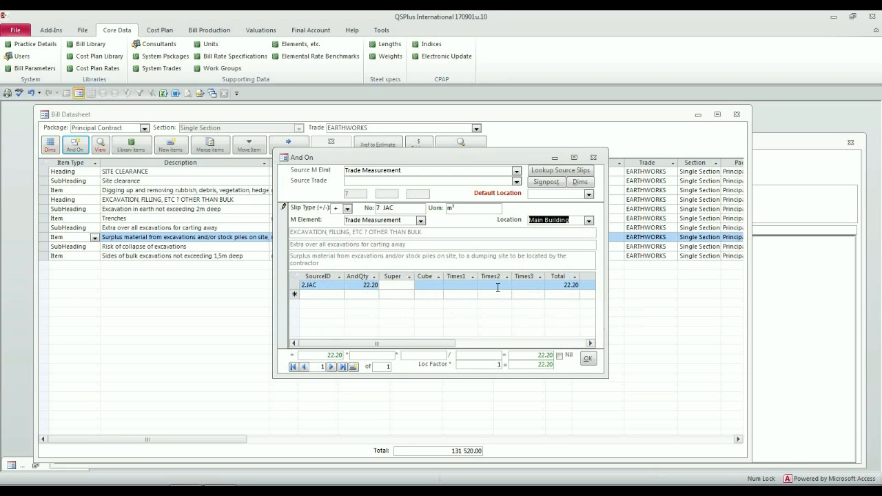
{"action": "left_click", "coordinate": [587, 358]}
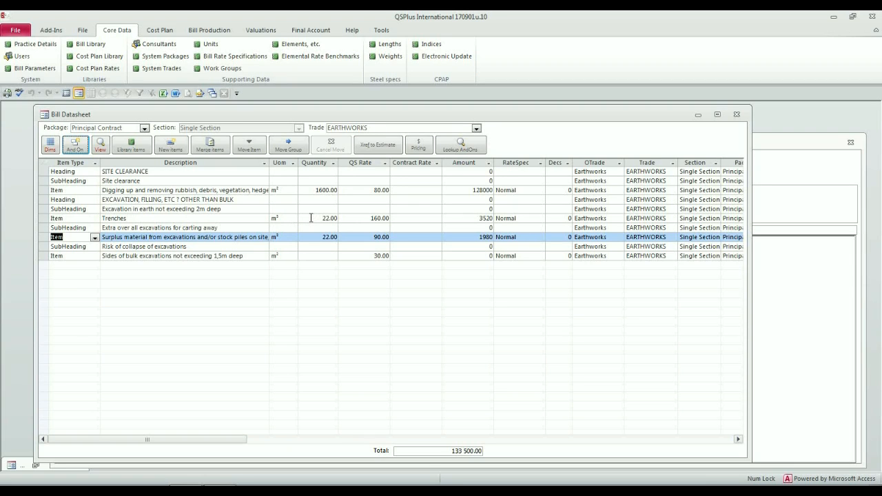
{"action": "left_click", "coordinate": [236, 237]}
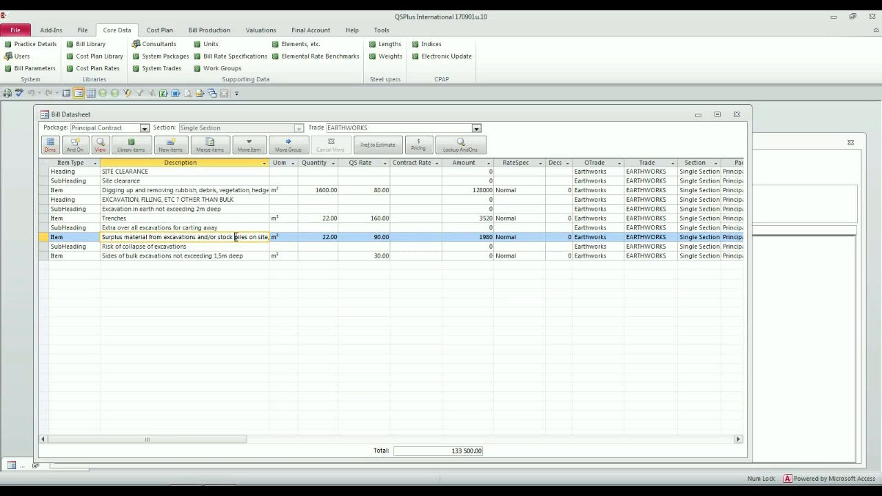
{"action": "left_click", "coordinate": [314, 237]}
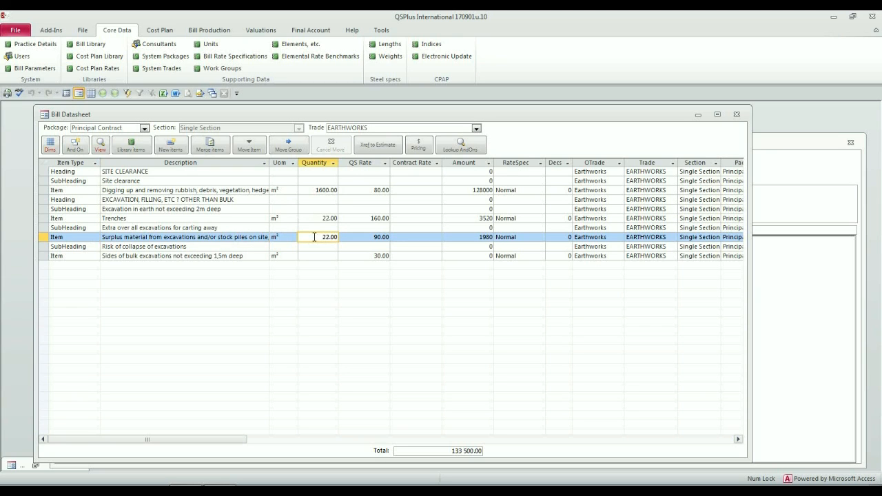
Enter dimension rows of 12 by 1 and 25 by 1, each with Times1 and Times2 of 2, for the bulk excavation sides in Main Building.
{"action": "left_click", "coordinate": [285, 328]}
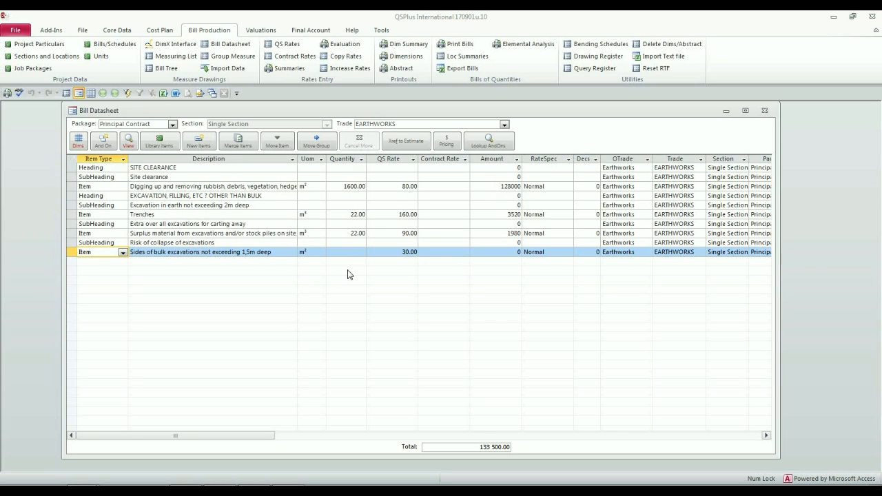
{"action": "left_click", "coordinate": [72, 253]}
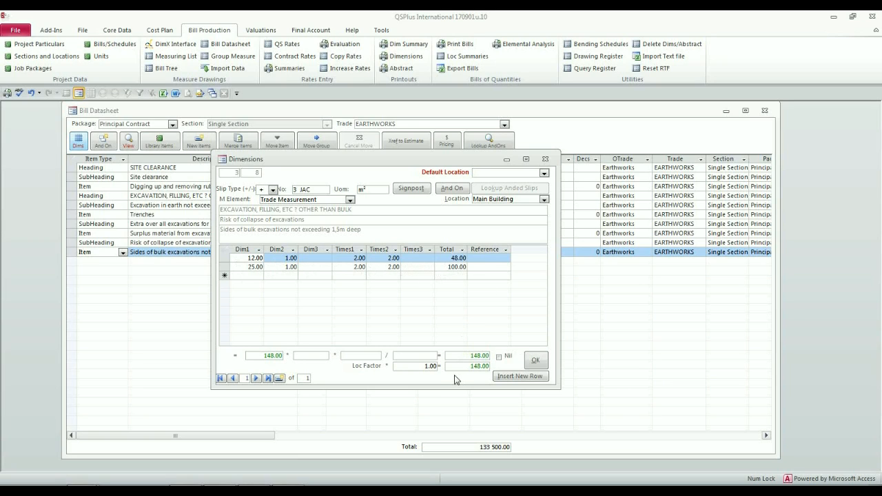
{"action": "left_click", "coordinate": [537, 360]}
{"action": "left_click", "coordinate": [537, 360]}
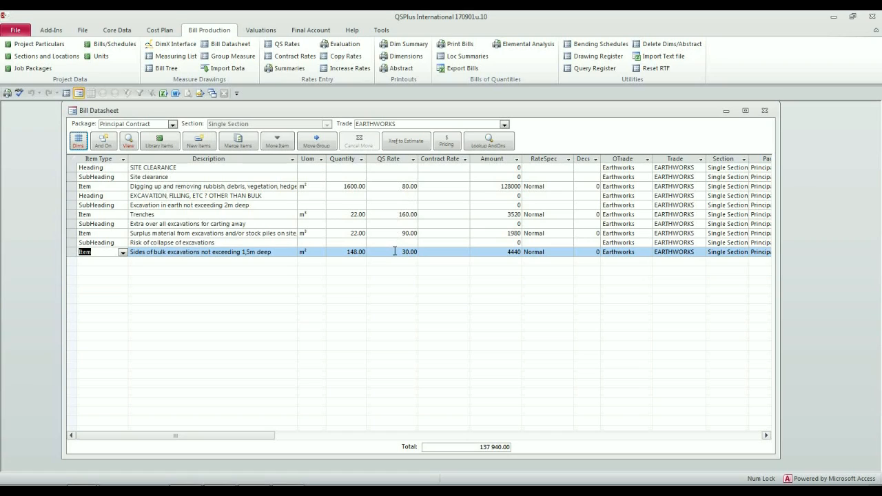
Examine the Earthworks bill total and the Amount column of the datasheet.
{"action": "left_click_drag", "start_coordinate": [456, 449], "coordinate": [512, 447]}
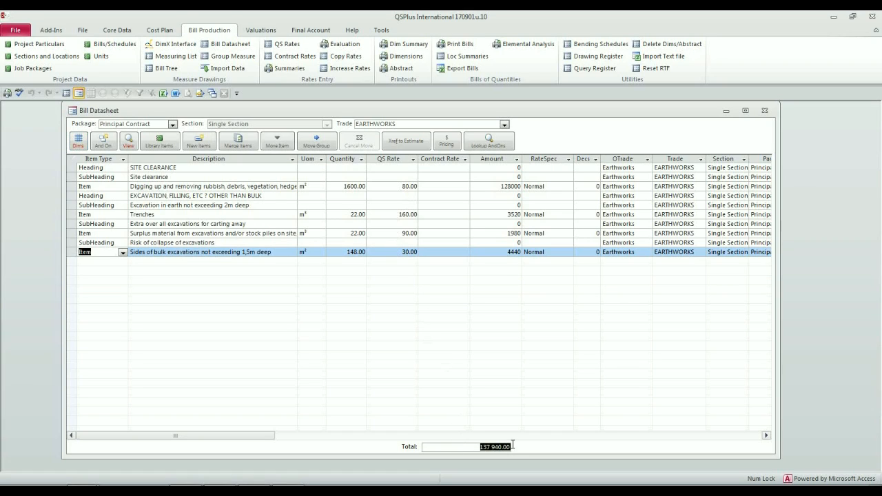
{"action": "left_click", "coordinate": [467, 447]}
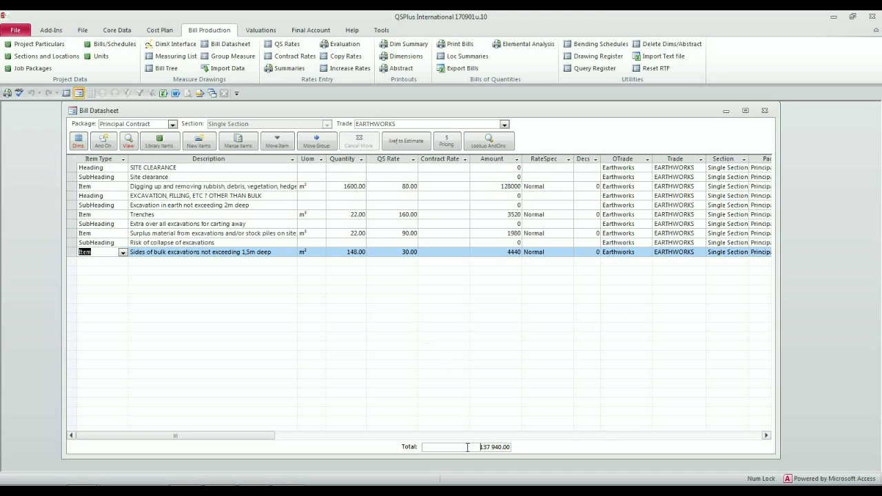
{"action": "left_click", "coordinate": [500, 159]}
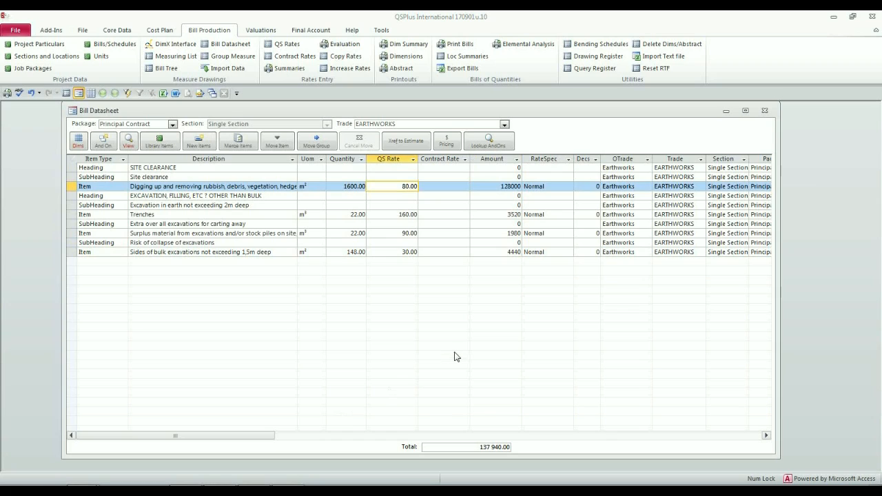
Set the contract rate of the rubbish removal item to 95 and check the bill total.
{"action": "left_click", "coordinate": [449, 186]}
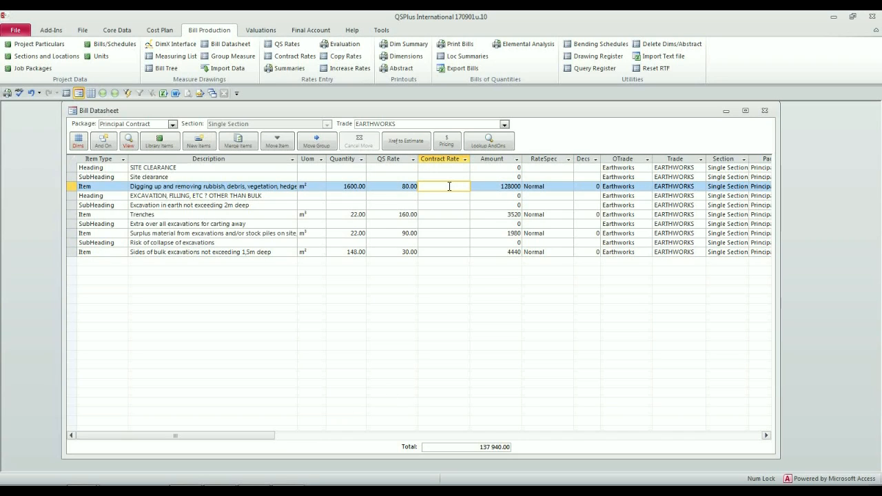
{"action": "type", "text": "95"}
{"action": "key", "text": "Down"}
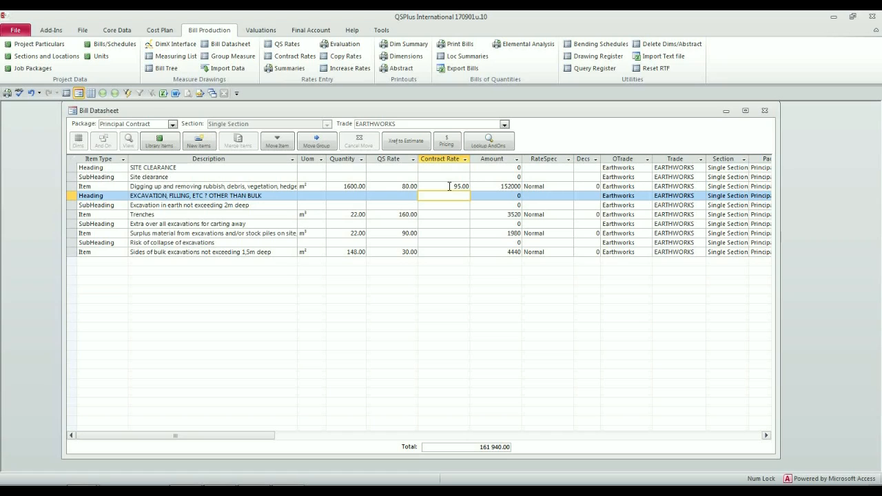
{"action": "left_click", "coordinate": [467, 446]}
{"action": "left_click", "coordinate": [468, 449]}
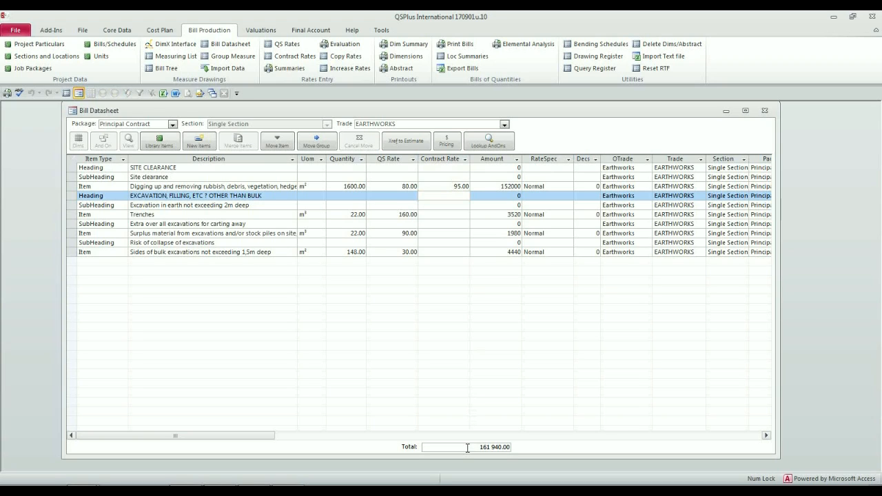
Clear the contract rate of the rubbish removal item.
{"action": "left_click", "coordinate": [443, 185]}
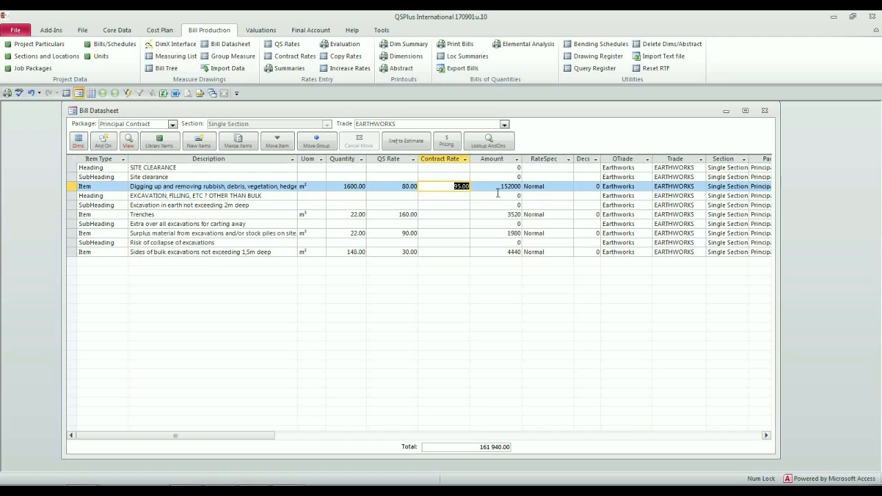
{"action": "key", "text": "Delete"}
{"action": "key", "text": "Down"}
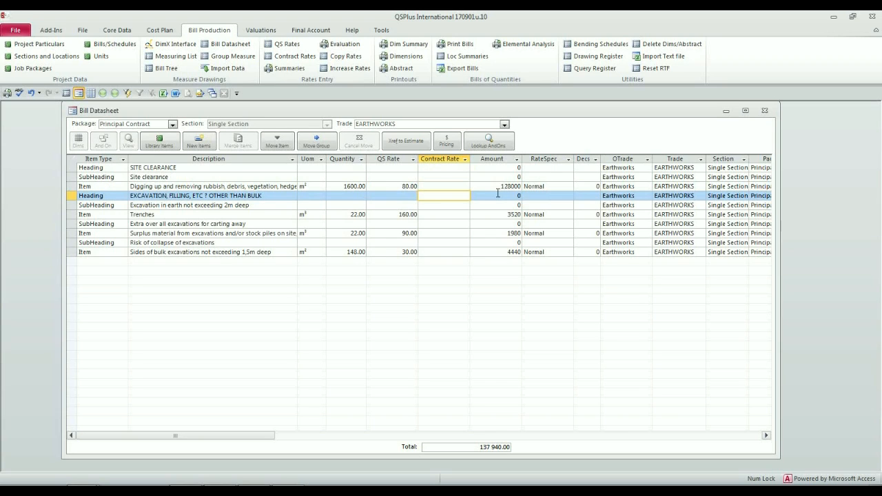
Review the RateSpec options of the rubbish removal item, keeping Normal, and examine the Decs column.
{"action": "left_click", "coordinate": [536, 187]}
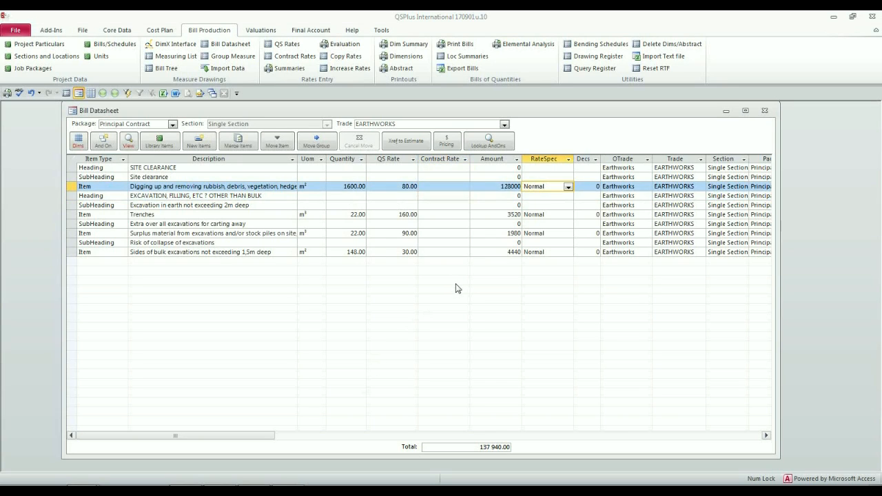
{"action": "left_click", "coordinate": [567, 188]}
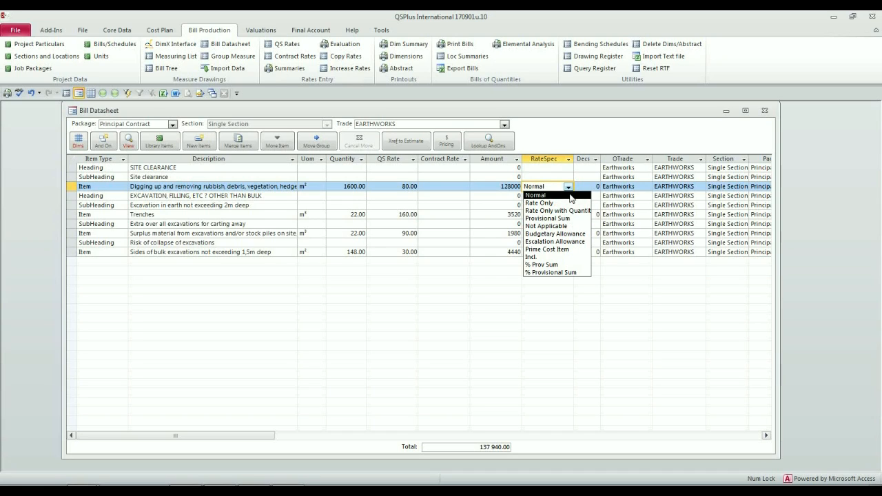
{"action": "left_click", "coordinate": [570, 196]}
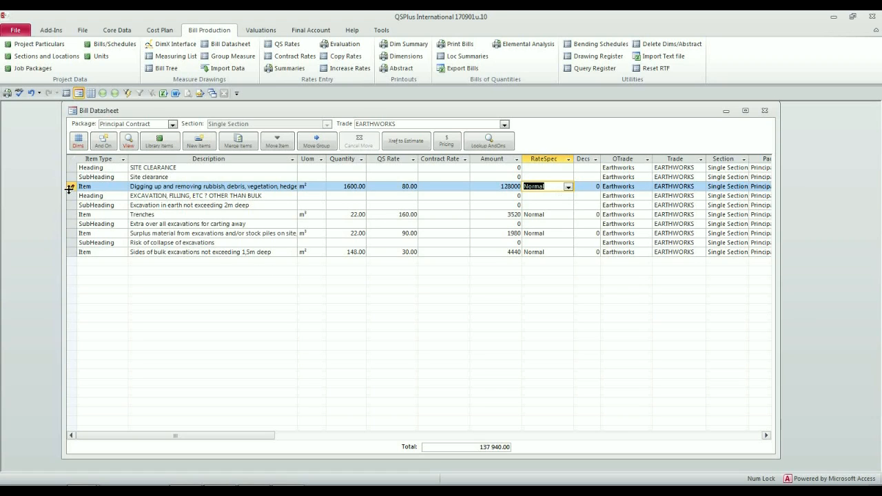
{"action": "key", "text": "Down"}
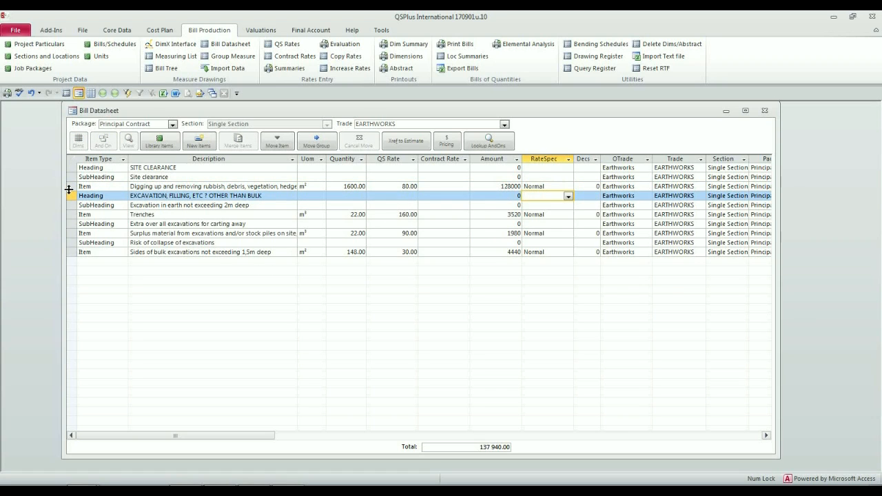
{"action": "left_click", "coordinate": [68, 188]}
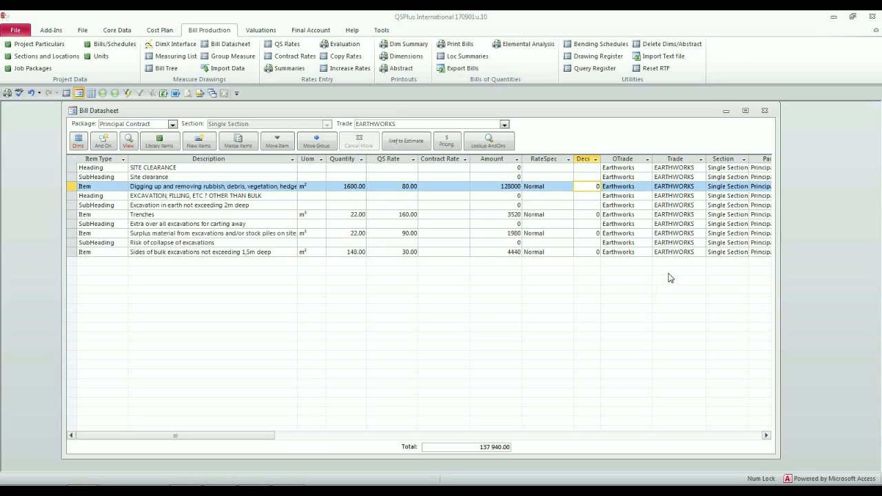
{"action": "left_click", "coordinate": [589, 159]}
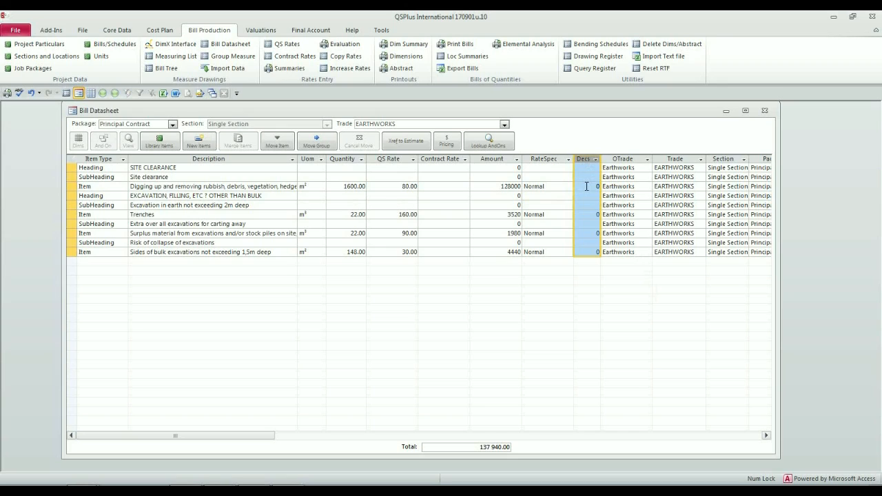
{"action": "left_click", "coordinate": [587, 186]}
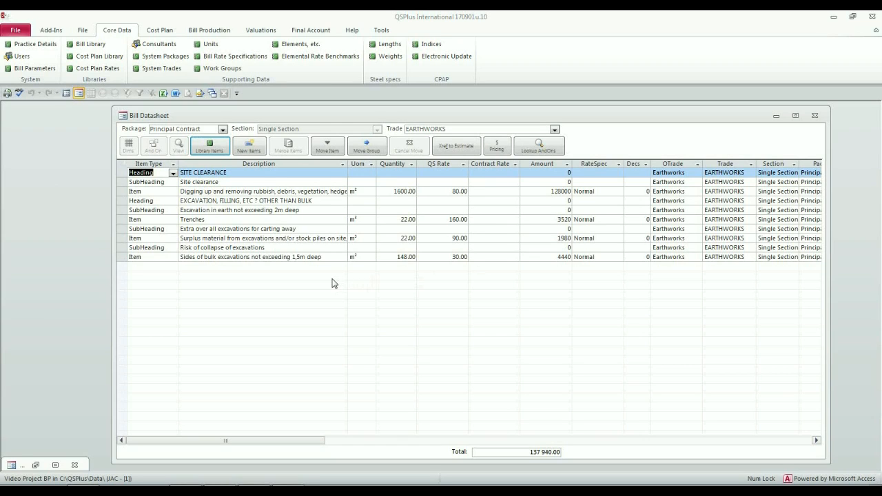
Add the Earthworks library item "Backfilling to trenches, holes, etc" from FILLING, ETC, under earth filling from excavations and/or stock piles on site, compacted.
{"action": "left_click", "coordinate": [211, 146]}
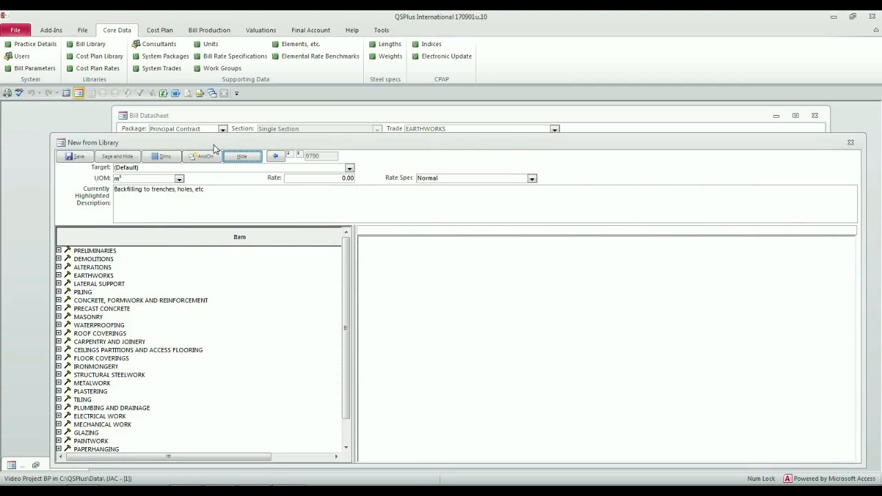
{"action": "left_click", "coordinate": [59, 275]}
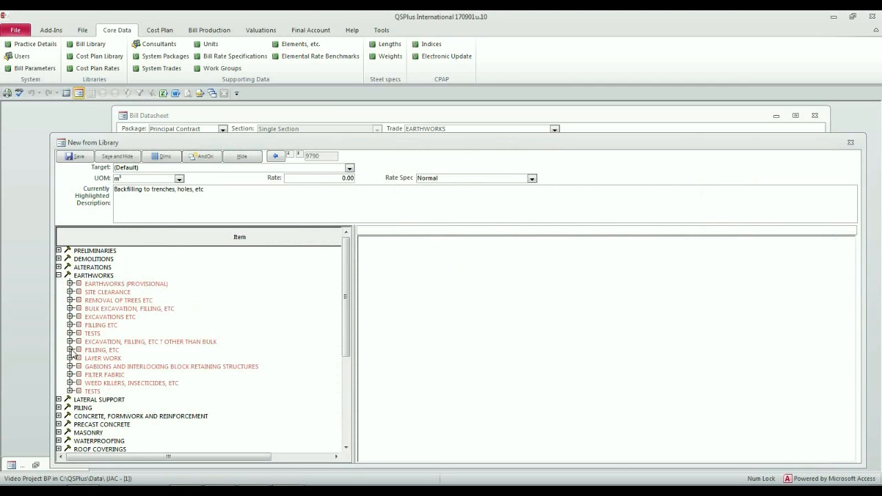
{"action": "left_click", "coordinate": [69, 350]}
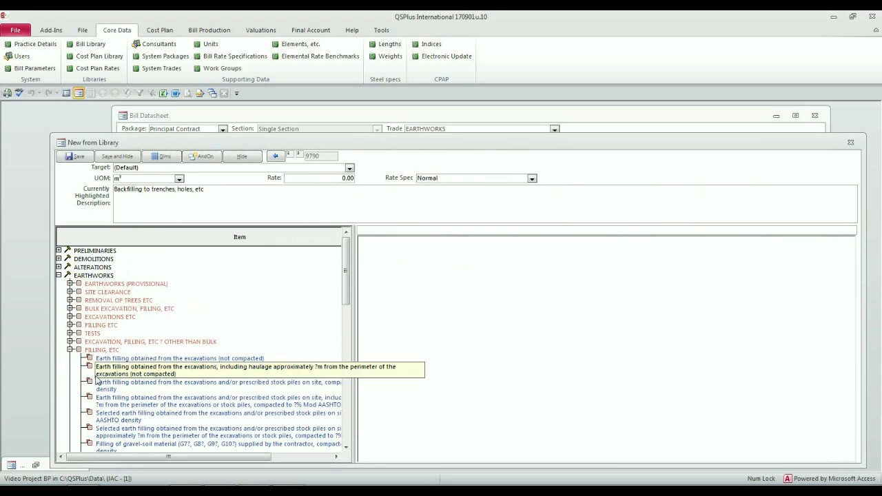
{"action": "left_click", "coordinate": [162, 387]}
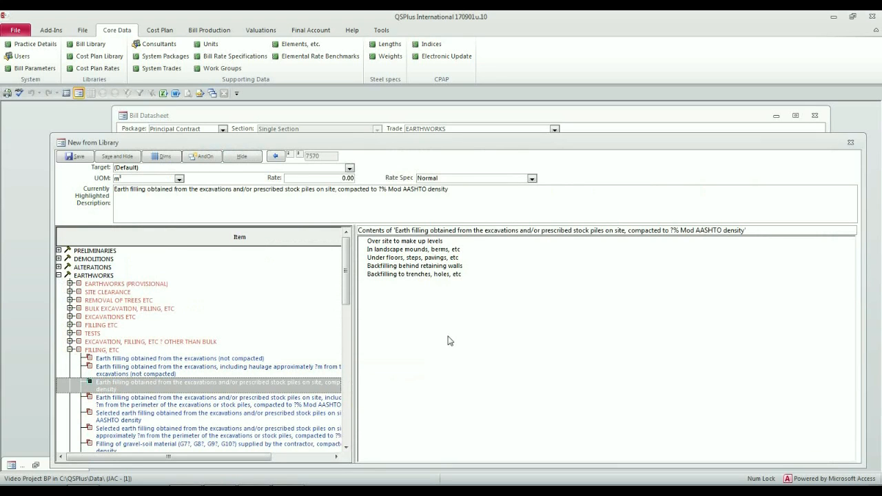
{"action": "left_click", "coordinate": [432, 275]}
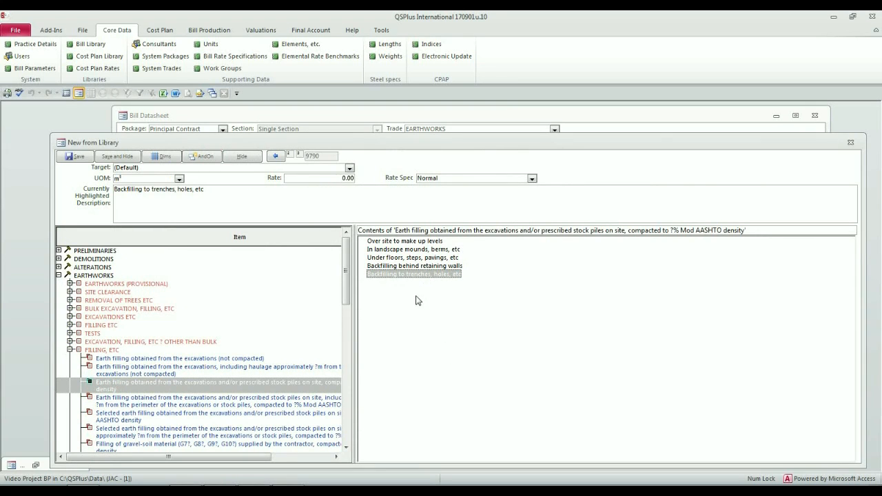
{"action": "left_click", "coordinate": [122, 158]}
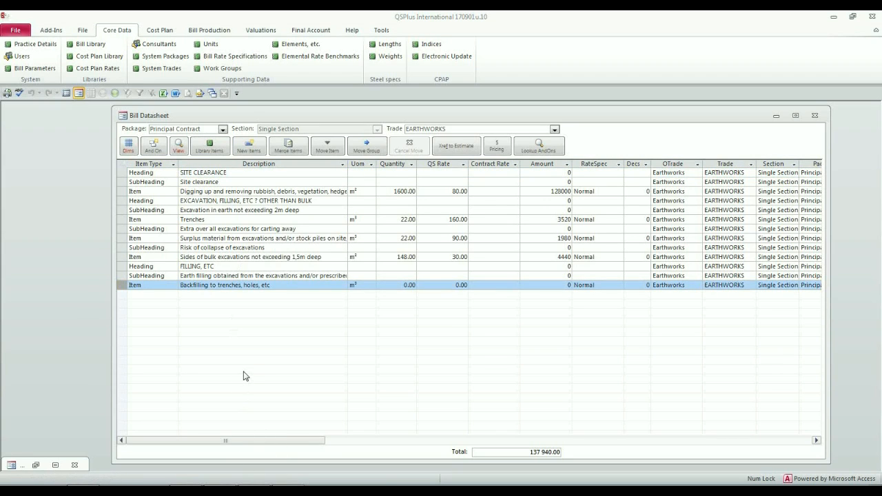
Open the dimensions of the backfilling to trenches item and set Dim1 of the first row to 12.
{"action": "double_click", "coordinate": [122, 287]}
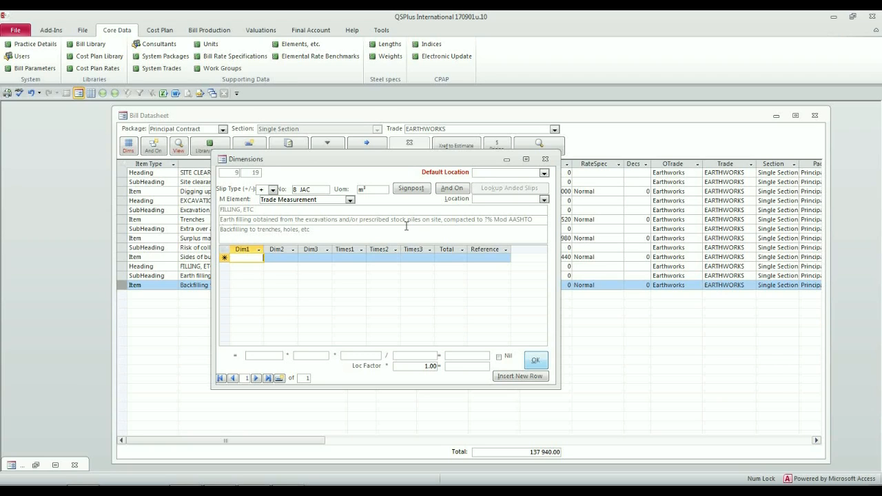
{"action": "type", "text": "12"}
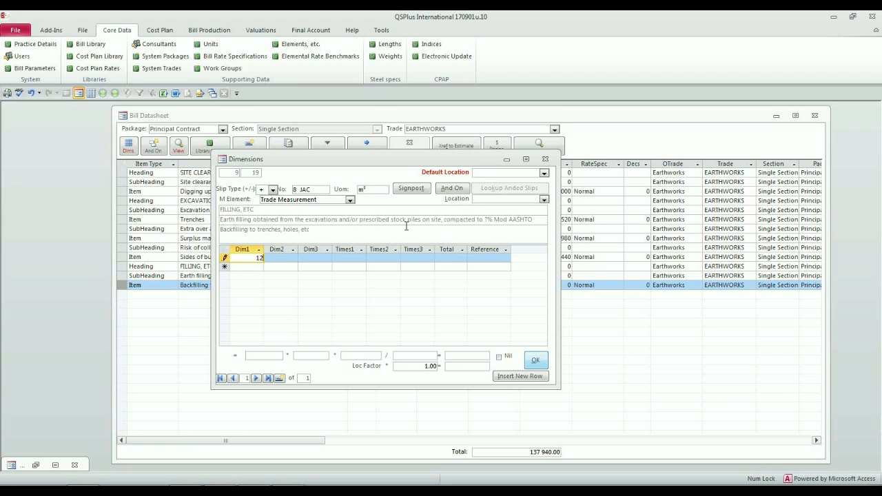
{"action": "key", "text": "Tab"}
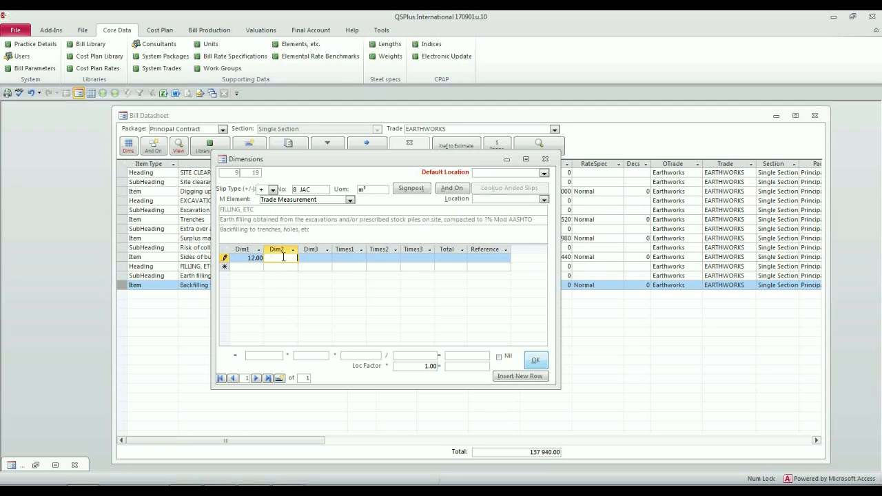
Create a sidecast for Dim2 with reference "depth of exc - thickness of footing - blinding" and formula 1 - 0.3 - 0.05.
{"action": "double_click", "coordinate": [283, 257]}
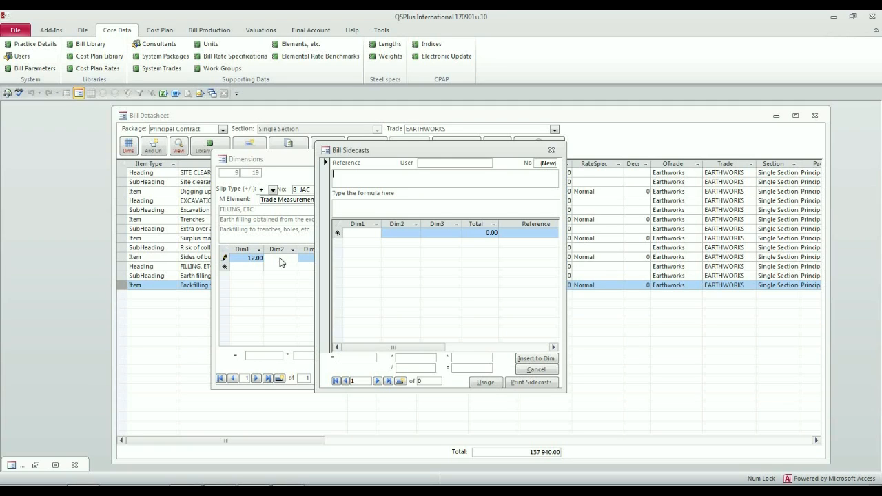
{"action": "type", "text": "depth of exc"}
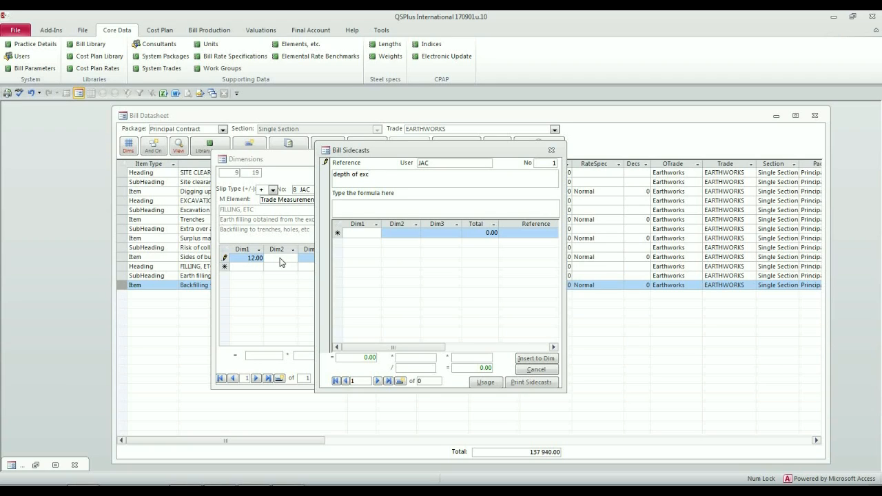
{"action": "type", "text": " - thickness of footing - blinding"}
{"action": "key", "text": "Tab"}
{"action": "key", "text": "Tab"}
{"action": "type", "text": "1 - 0.3"}
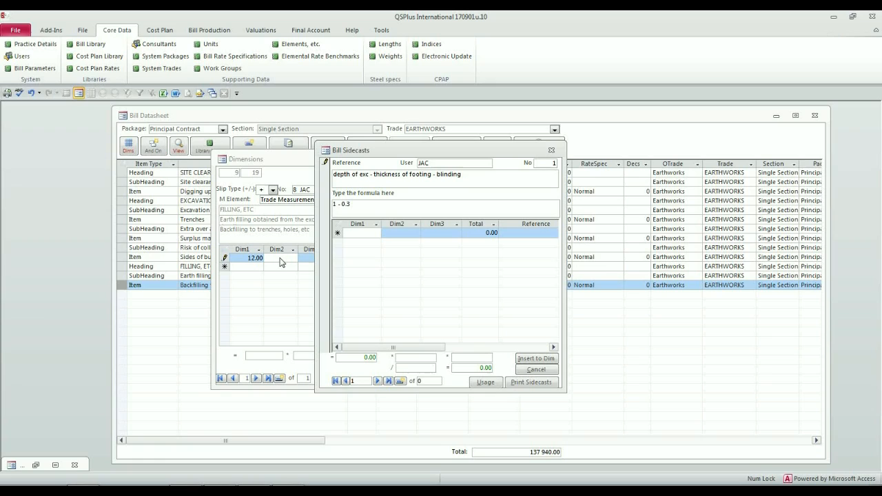
{"action": "type", "text": " -.0"}
{"action": "key", "text": "BackSpace"}
{"action": "type", "text": "0.05"}
{"action": "key", "text": "Return"}
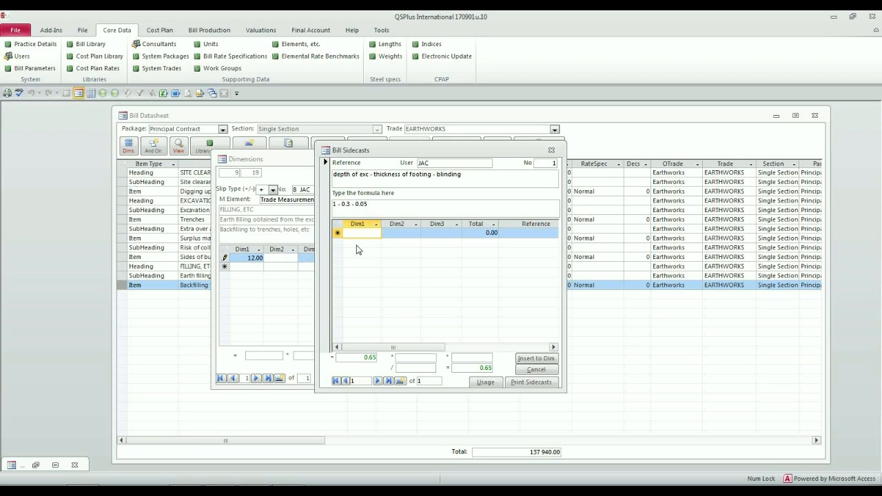
Prefix the sidecast reference with "Backfill =" and insert the sidecast result into Dim2.
{"action": "left_click", "coordinate": [469, 367]}
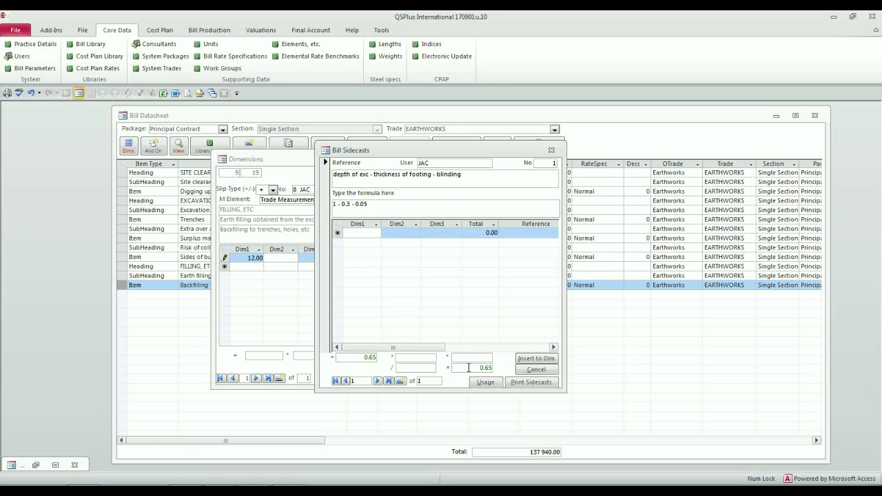
{"action": "left_click", "coordinate": [335, 173]}
{"action": "type", "text": "Backfill ="}
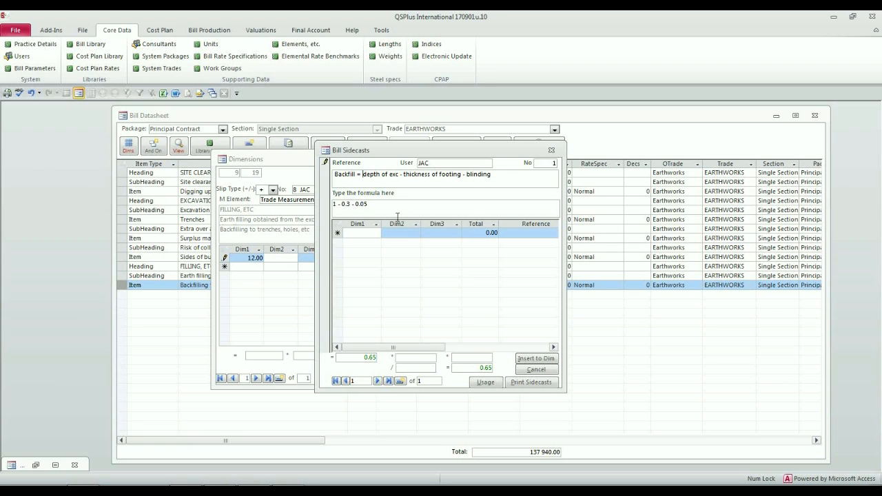
{"action": "left_click", "coordinate": [524, 359]}
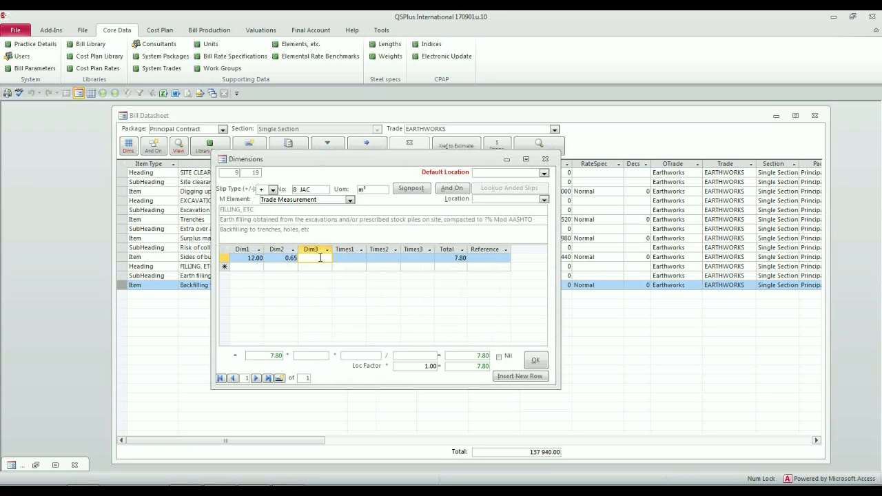
{"action": "left_click", "coordinate": [280, 259]}
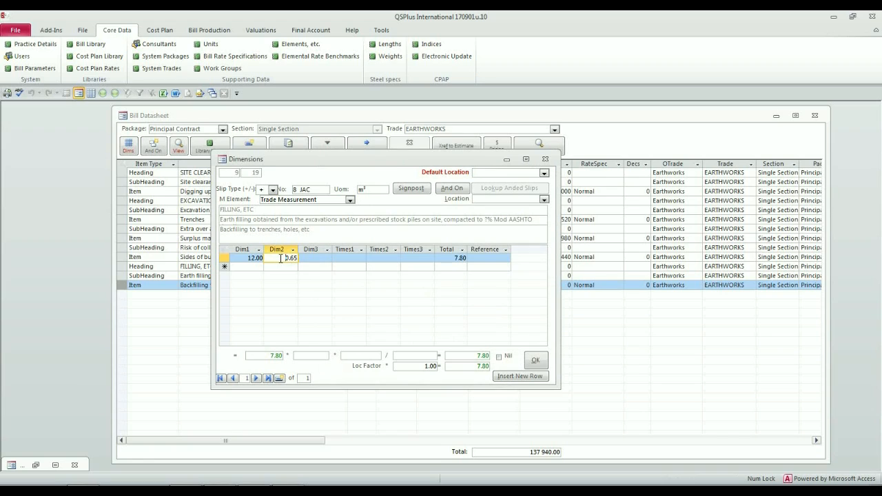
Insert a sidecast into Dim3 with reference "width of backfill = wid of exc - thickness of wall" and formula 0.6 - .28.
{"action": "left_click", "coordinate": [310, 258]}
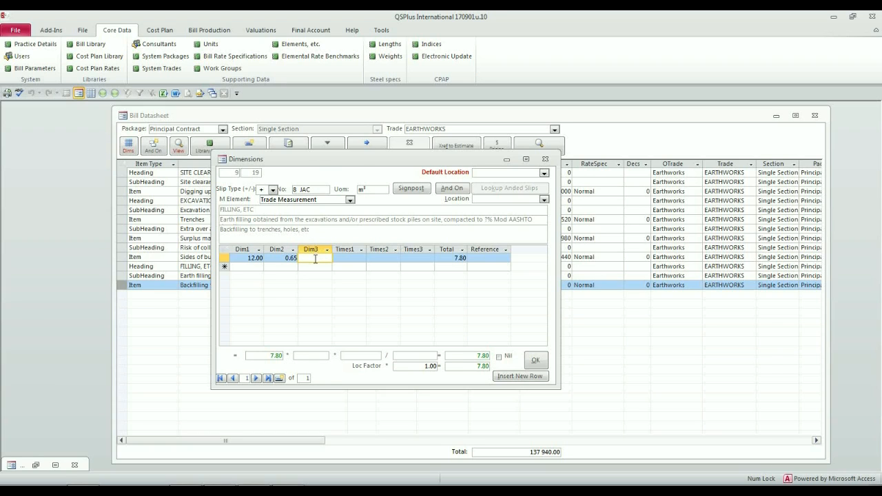
{"action": "double_click", "coordinate": [315, 258]}
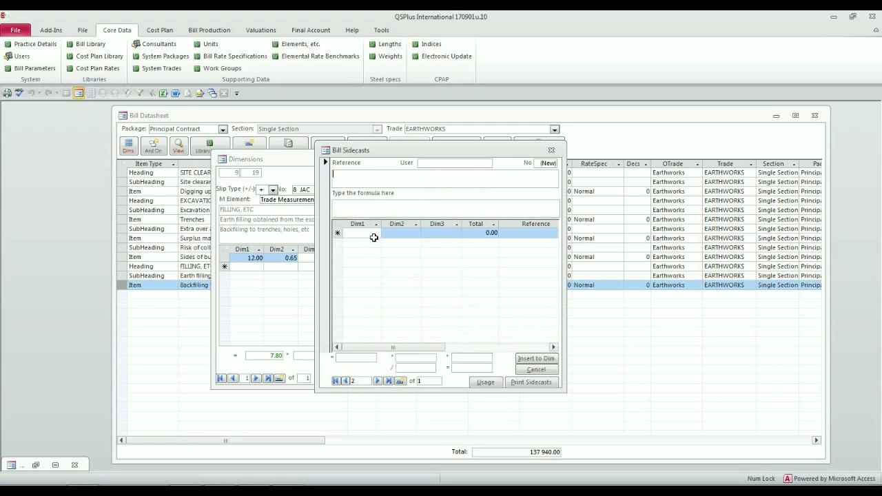
{"action": "type", "text": "width of backfill = wid of exc"}
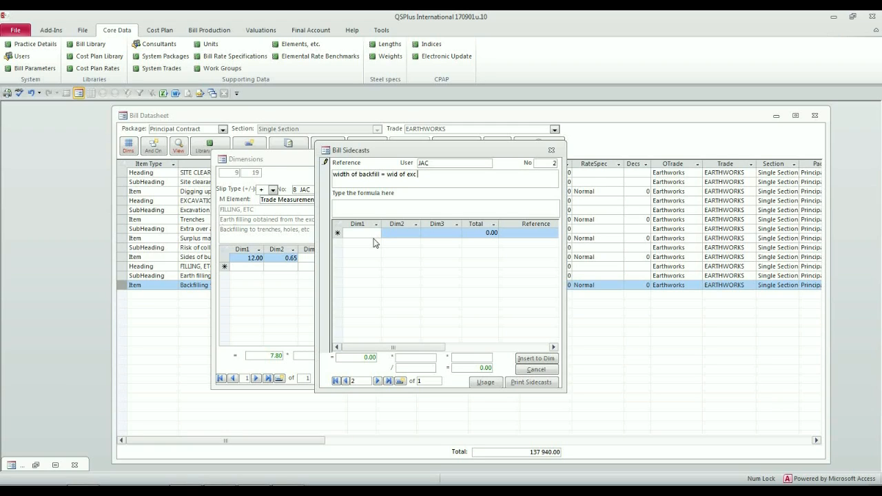
{"action": "type", "text": " - thickness of wall"}
{"action": "left_click", "coordinate": [367, 232]}
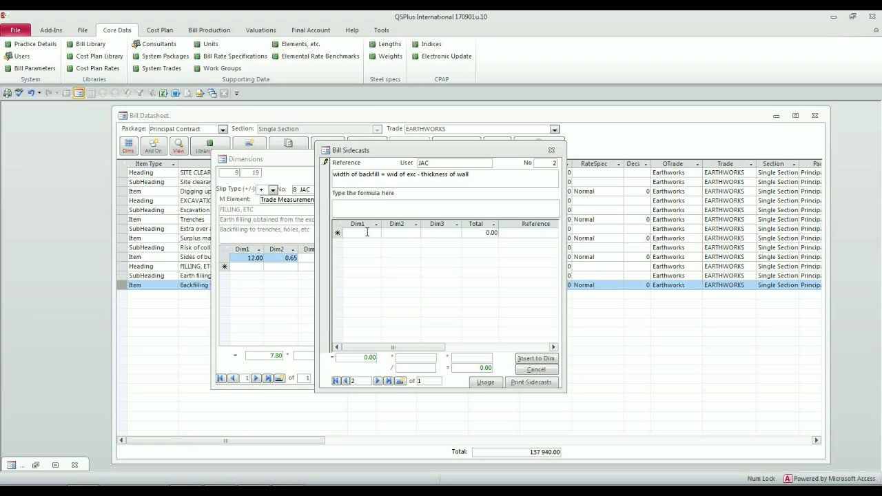
{"action": "left_click", "coordinate": [362, 211]}
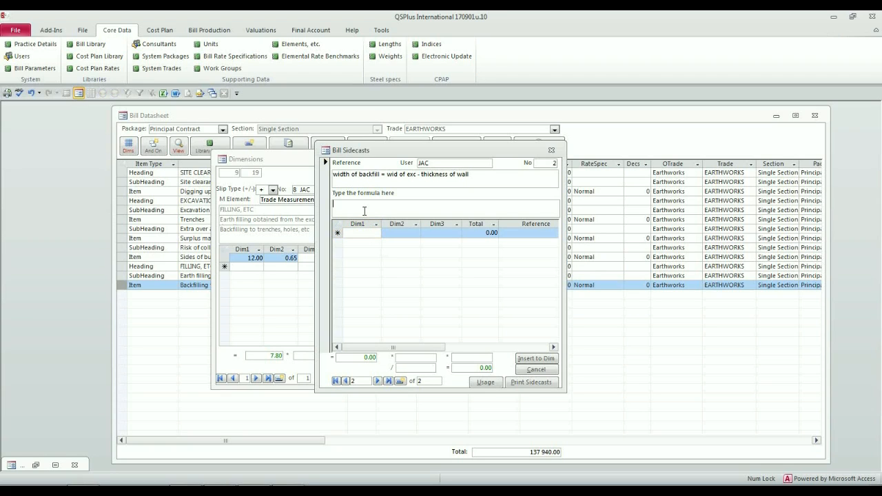
{"action": "type", "text": "0.6 - .280"}
{"action": "key", "text": "BackSpace"}
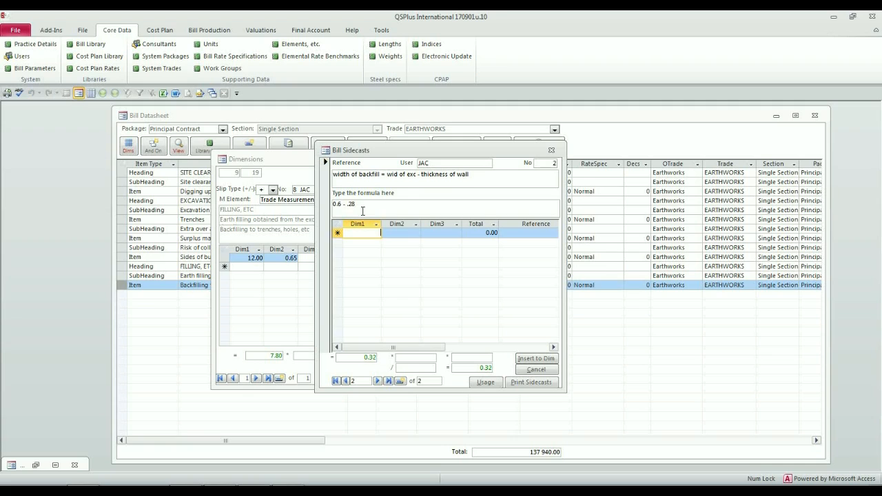
{"action": "key", "text": "Tab"}
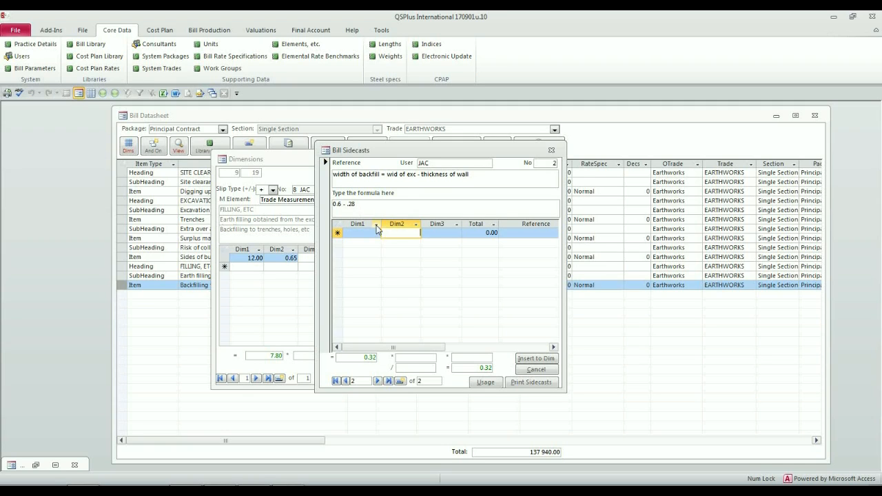
{"action": "left_click", "coordinate": [471, 369]}
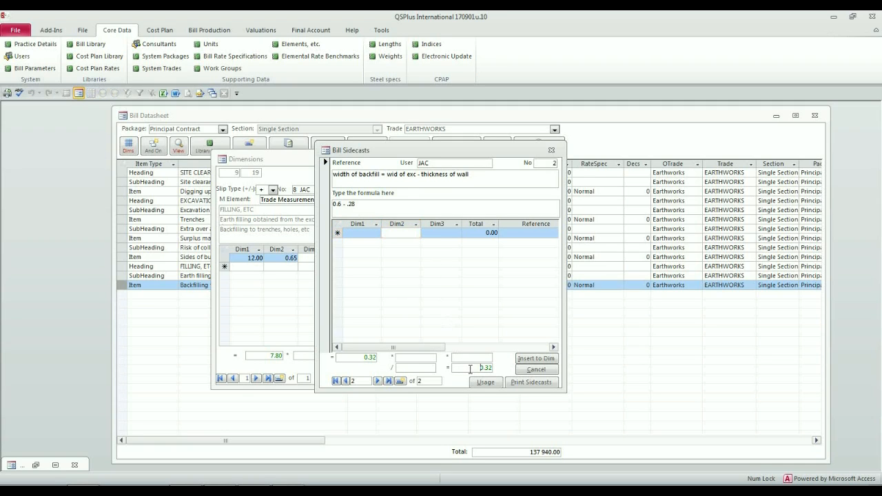
{"action": "left_click", "coordinate": [539, 360]}
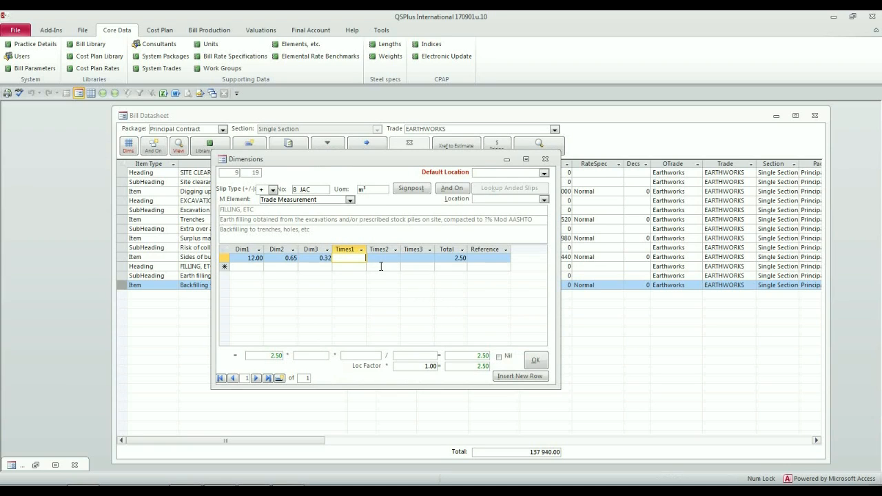
Set Times1 of the first dimension row to 2 and its reference to "backfill to trench".
{"action": "type", "text": "2"}
{"action": "key", "text": "Return"}
{"action": "key", "text": "Return"}
{"action": "key", "text": "Return"}
{"action": "type", "text": "backfill"}
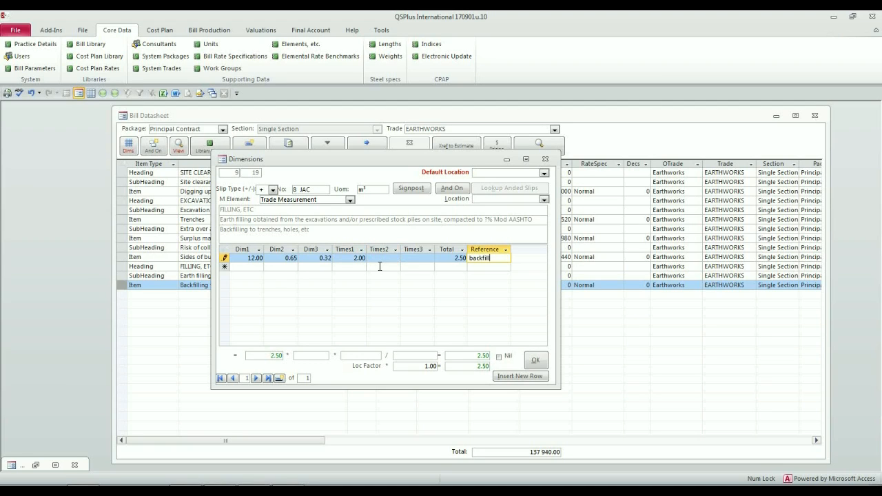
{"action": "type", "text": " to trench"}
{"action": "key", "text": "Return"}
Add a second dimension row for the backfilling item with Dim1 25 and Times1 2.
{"action": "type", "text": "25"}
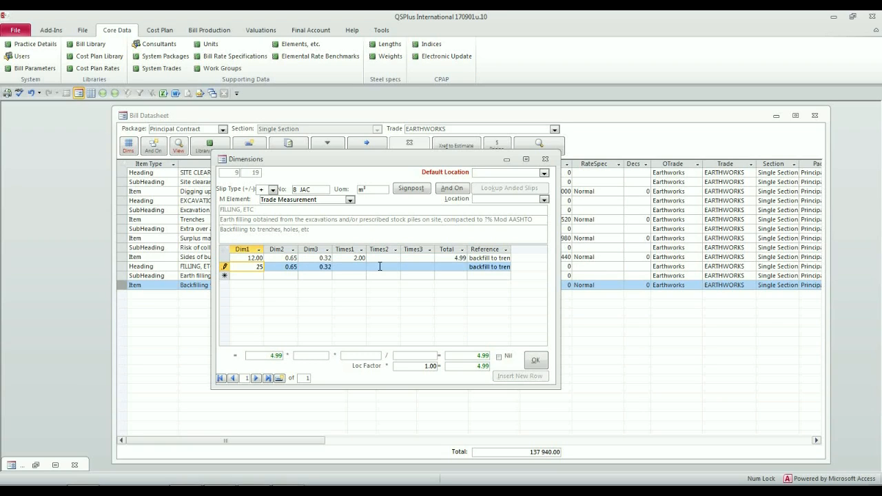
{"action": "key", "text": "Return"}
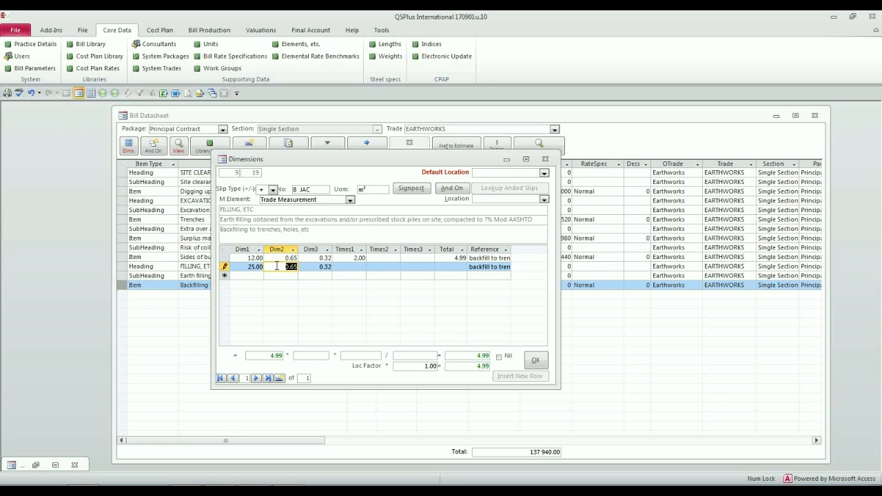
{"action": "key", "text": "Tab"}
{"action": "key", "text": "Tab"}
{"action": "type", "text": "2"}
{"action": "key", "text": "Tab"}
{"action": "key", "text": "Tab"}
{"action": "key", "text": "Tab"}
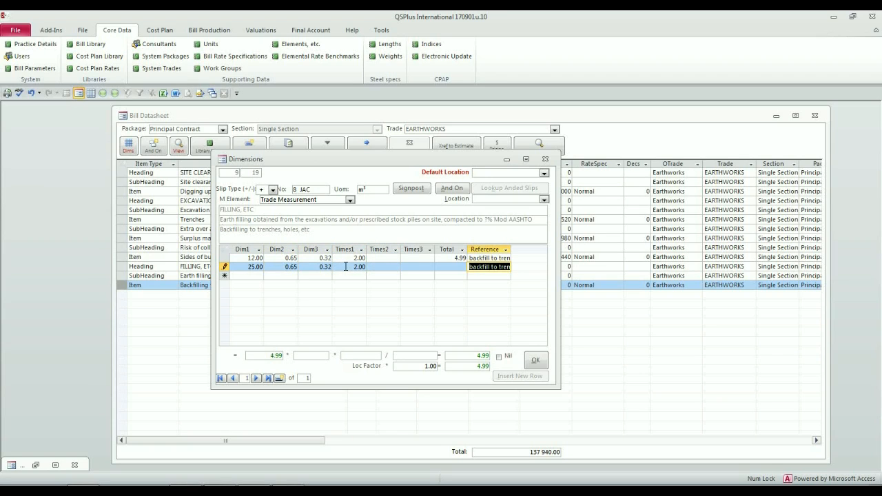
{"action": "key", "text": "Tab"}
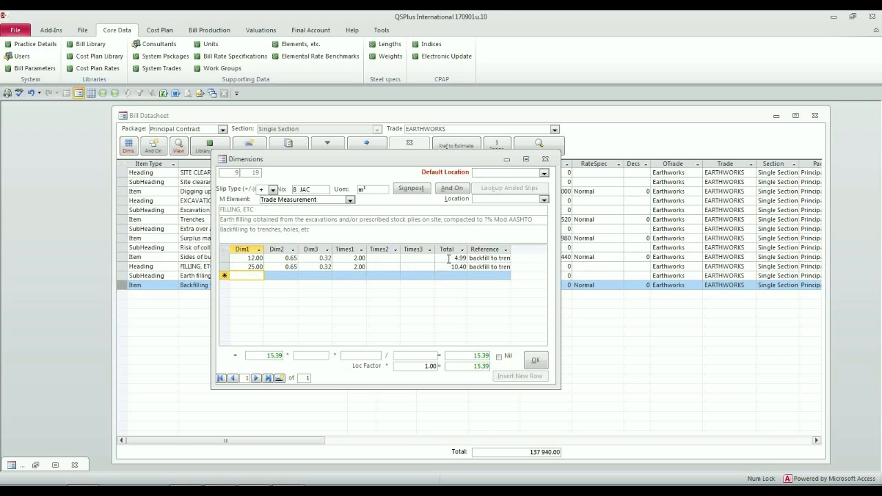
Set the backfilling dimensions' location to Main Building and accept the dimensions.
{"action": "left_click", "coordinate": [544, 200]}
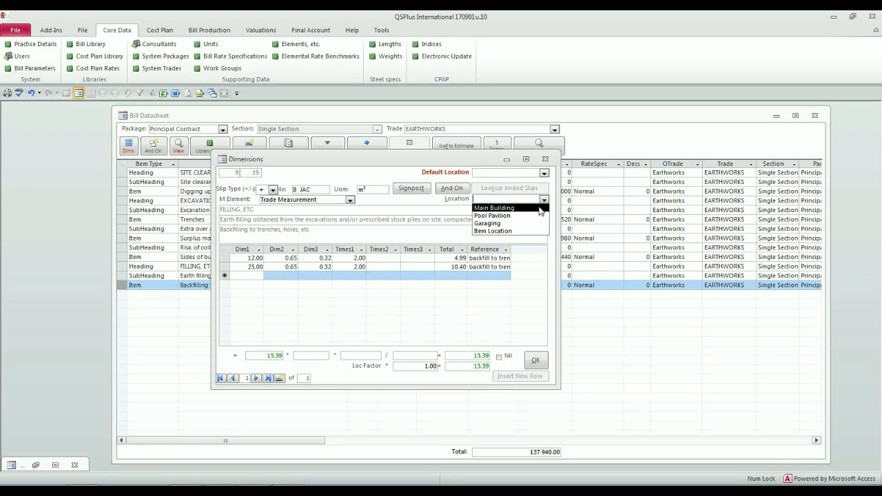
{"action": "left_click", "coordinate": [540, 206]}
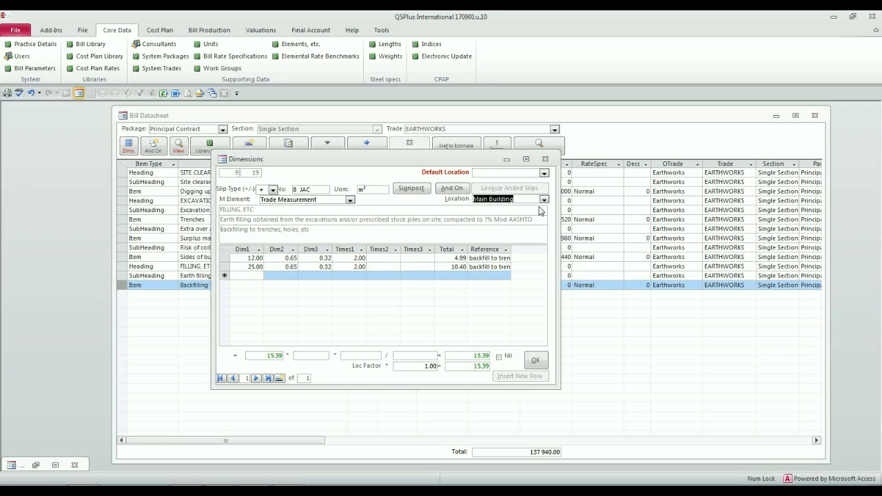
{"action": "left_click", "coordinate": [536, 361]}
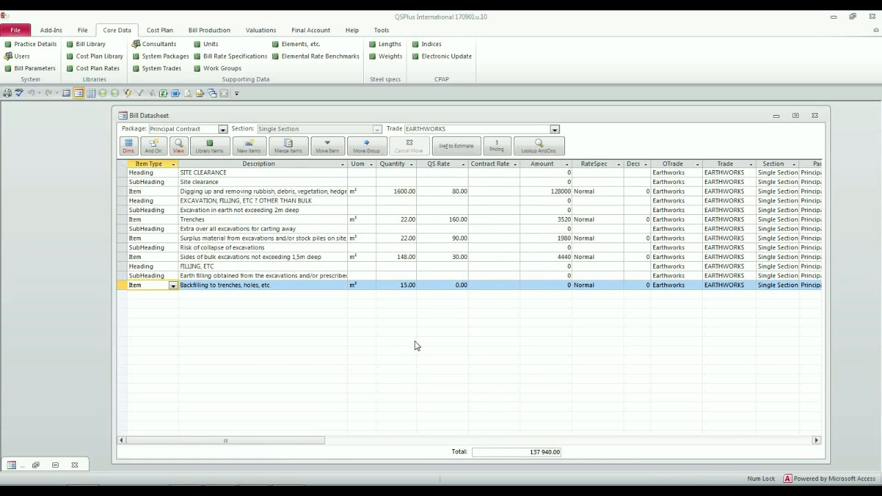
Set the QS Rate of the "Backfilling to trenches, holes, etc" item to 70.
{"action": "left_click_drag", "start_coordinate": [448, 285], "coordinate": [500, 292]}
{"action": "type", "text": "70"}
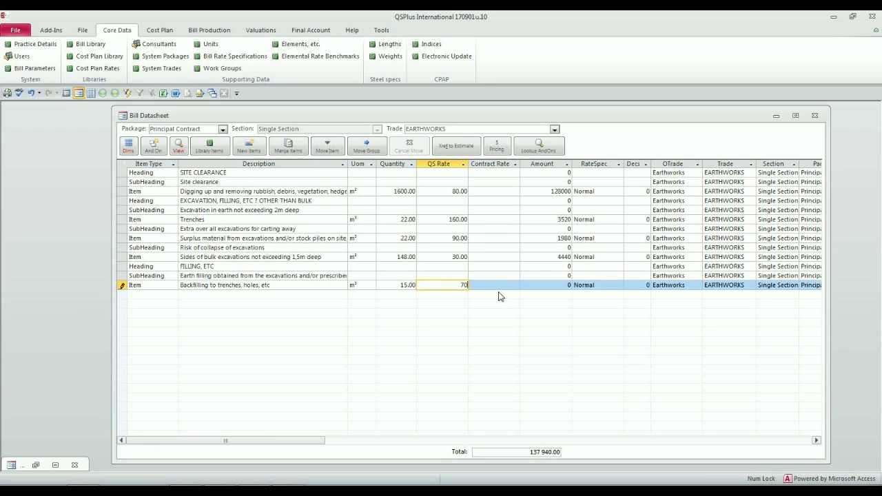
{"action": "key", "text": "Up"}
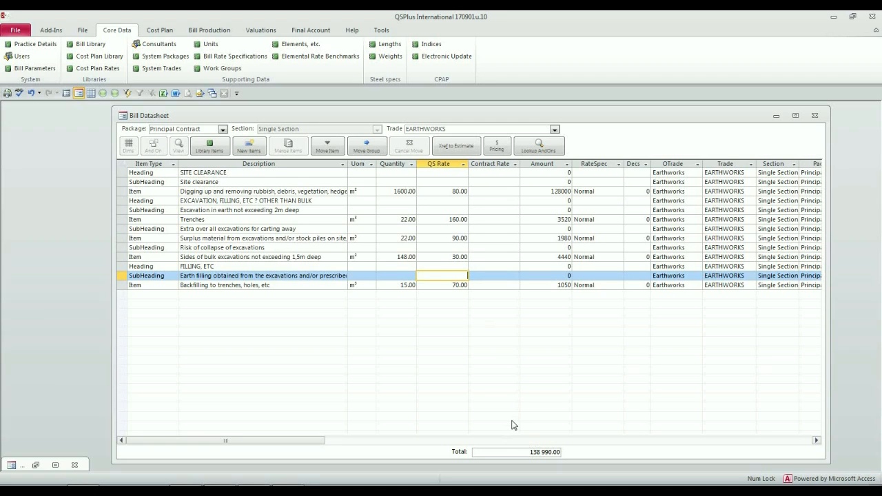
{"action": "key", "text": "Tab"}
{"action": "key", "text": "Tab"}
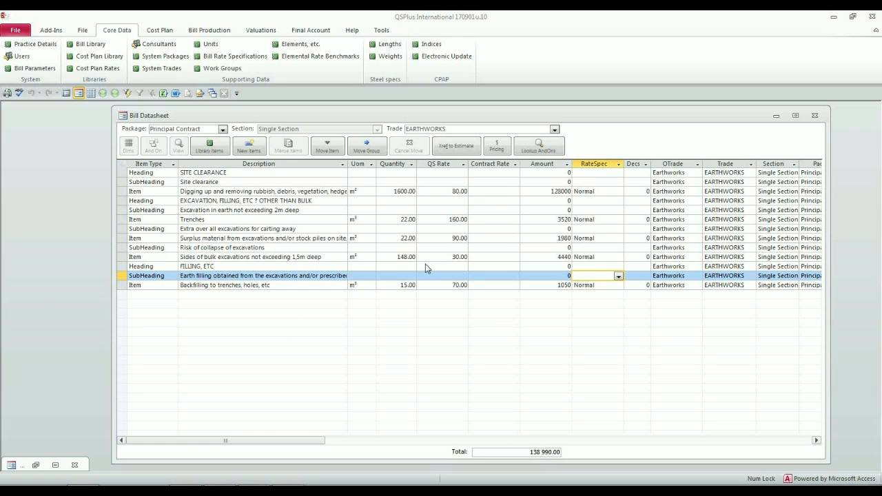
Switch the Bill Datasheet to the CONCRETE, FORMWORK AND REINFORCEMENT trade.
{"action": "left_click", "coordinate": [555, 130]}
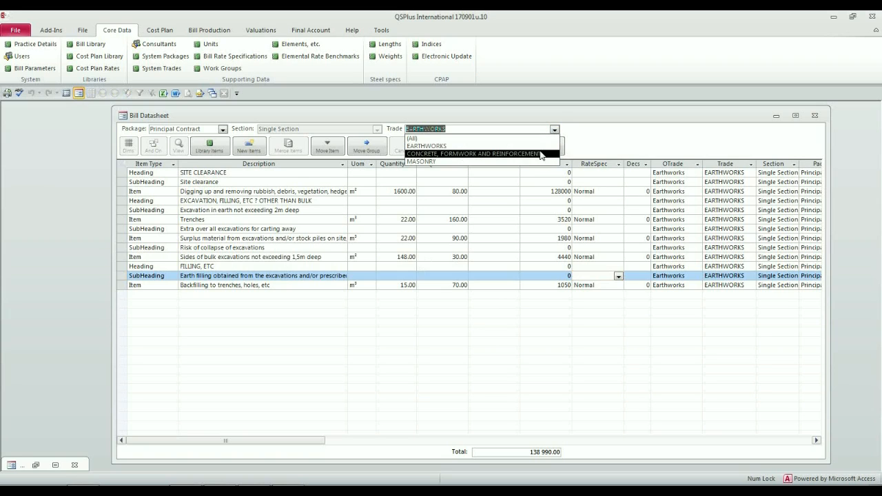
{"action": "left_click", "coordinate": [543, 151]}
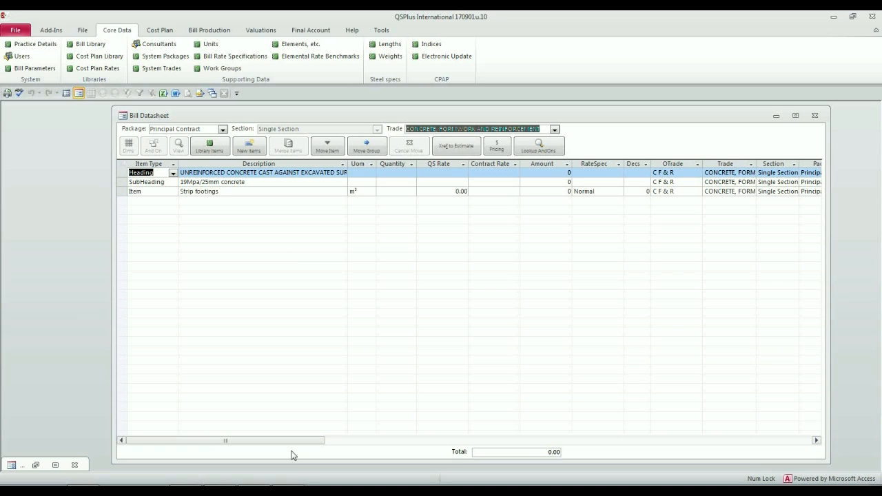
{"action": "left_click", "coordinate": [292, 489]}
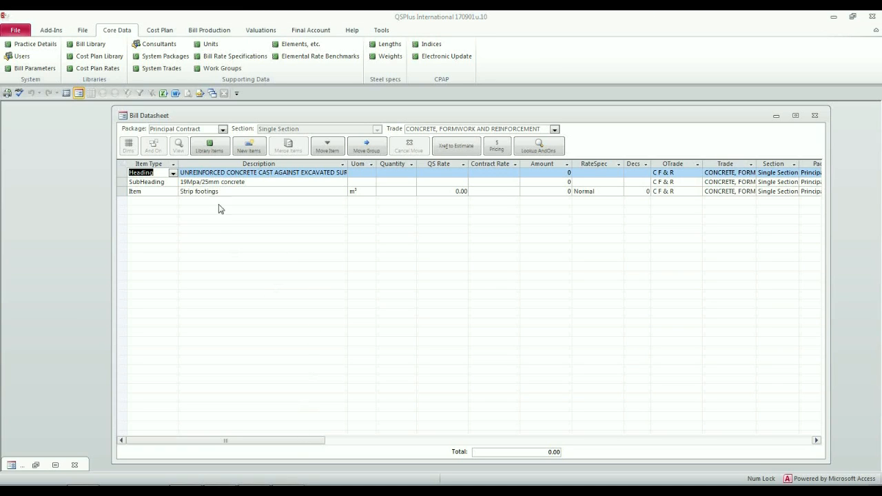
Add the library item "Surface blinding under footings and bases" from unreinforced concrete cast against excavated surfaces, with its subheading completed as "Class A concrete".
{"action": "left_click", "coordinate": [213, 146]}
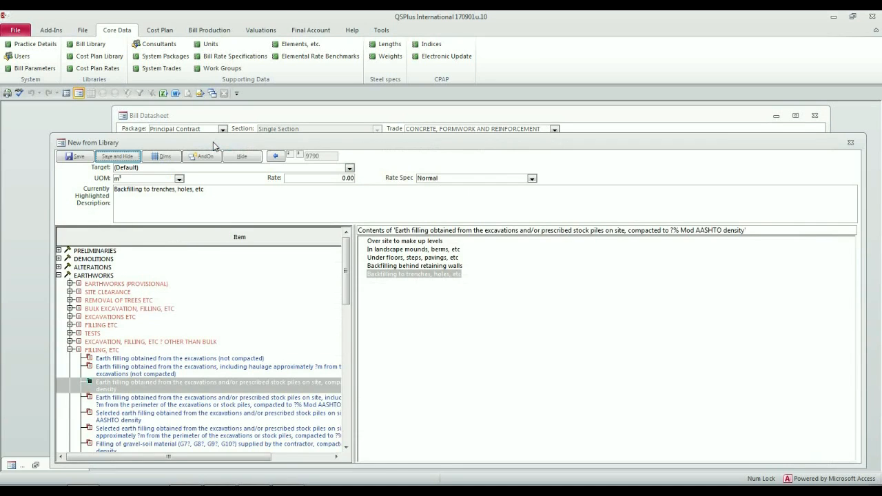
{"action": "left_click", "coordinate": [59, 275]}
{"action": "left_click", "coordinate": [59, 300]}
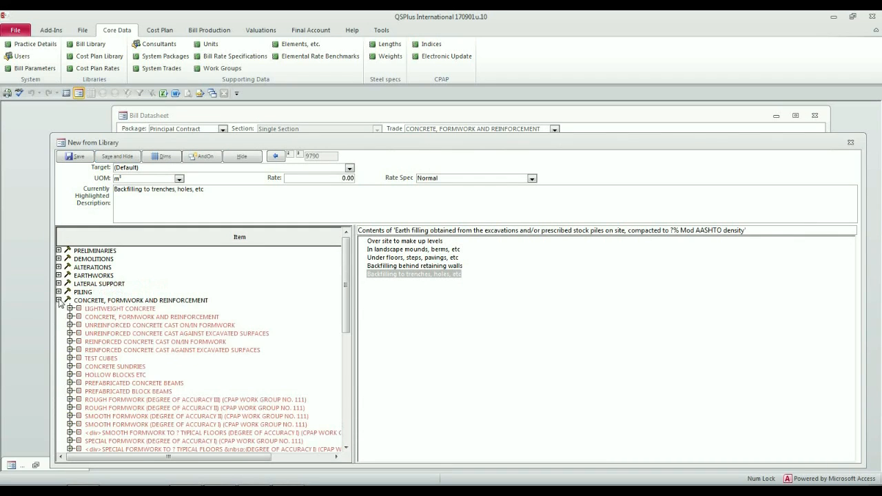
{"action": "left_click", "coordinate": [70, 334]}
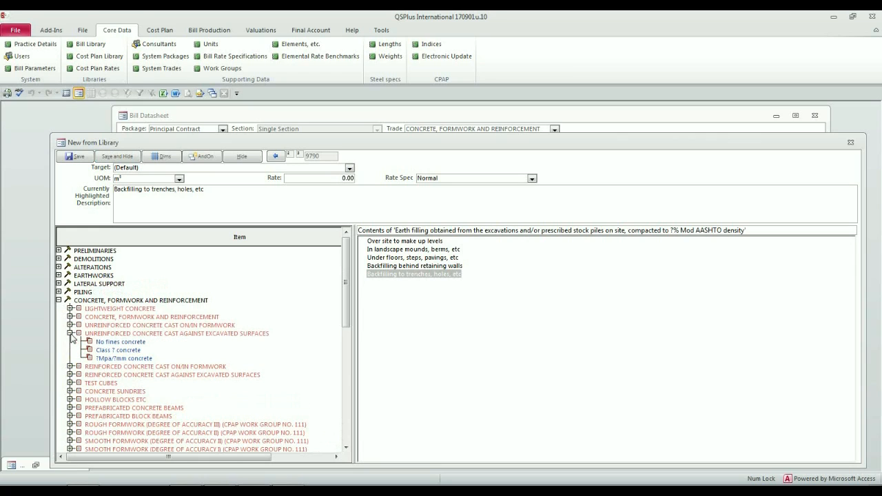
{"action": "left_click", "coordinate": [120, 351]}
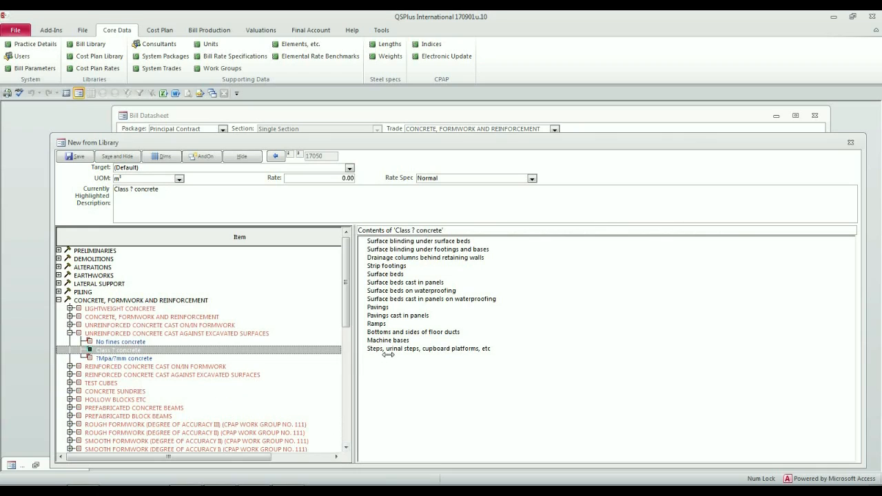
{"action": "left_click", "coordinate": [133, 190]}
{"action": "key", "text": "BackSpace"}
{"action": "type", "text": "A"}
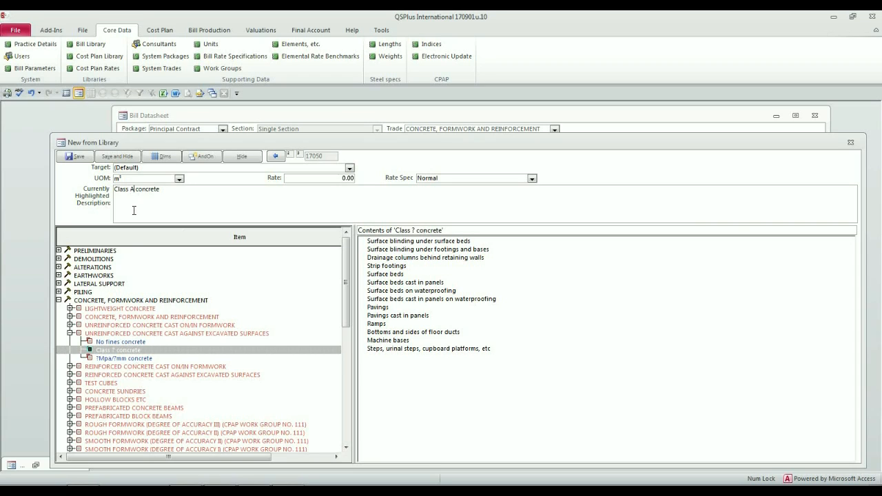
{"action": "left_click", "coordinate": [420, 250]}
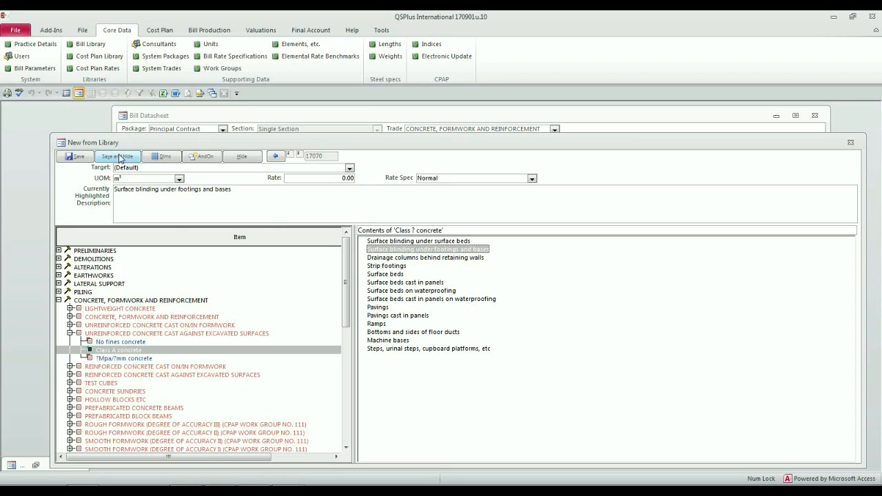
{"action": "left_click", "coordinate": [89, 157]}
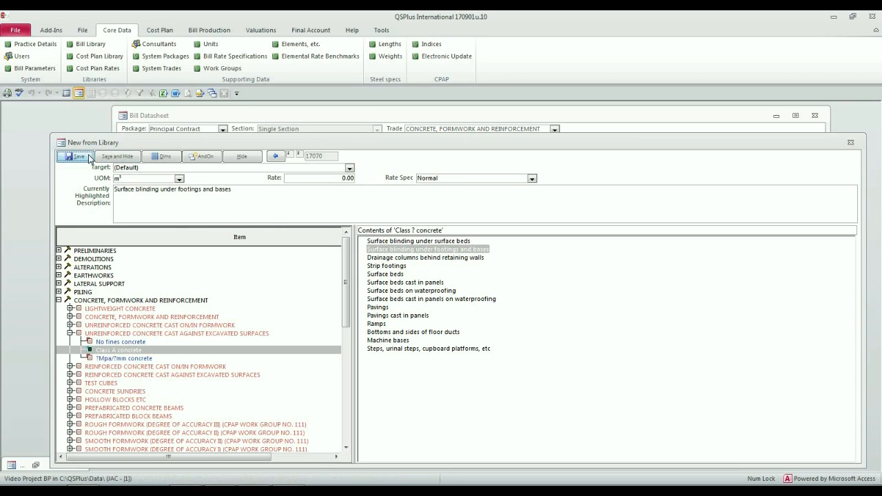
Add the library item for making and testing a 150 x 150 x 150mm concrete strength test cube from TEST CUBES.
{"action": "left_click", "coordinate": [70, 383]}
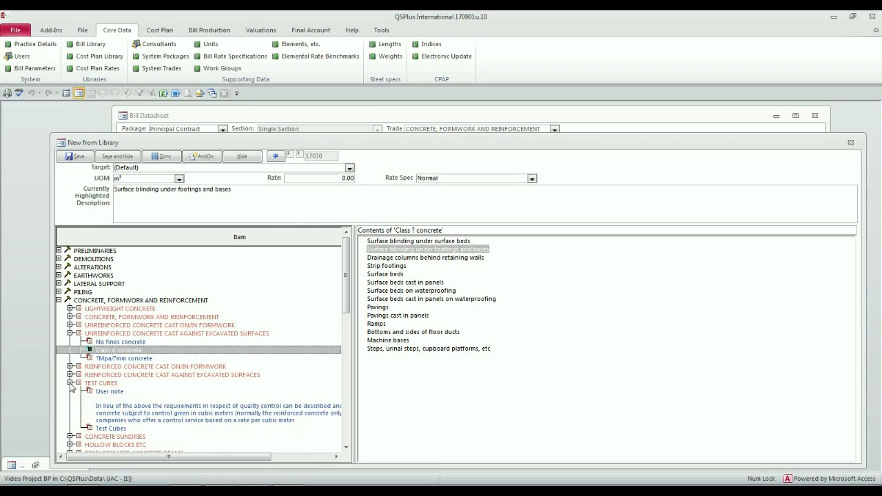
{"action": "left_click", "coordinate": [111, 429]}
{"action": "left_click", "coordinate": [421, 242]}
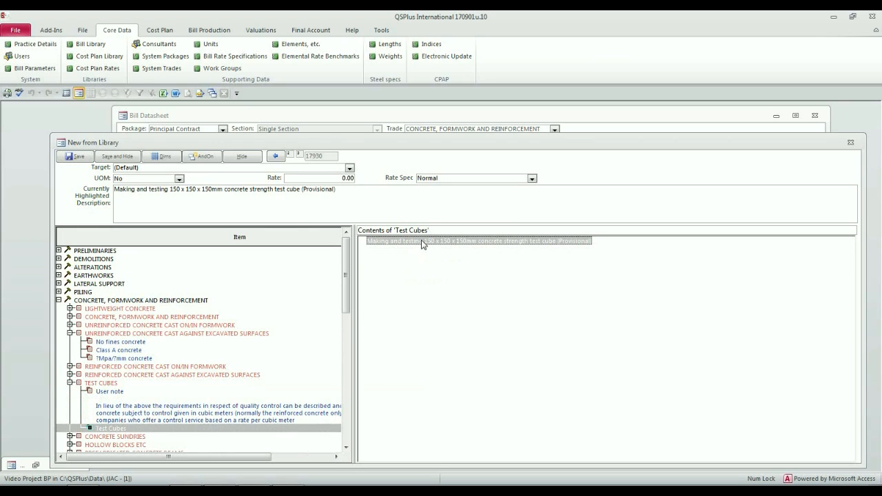
{"action": "left_click", "coordinate": [78, 156]}
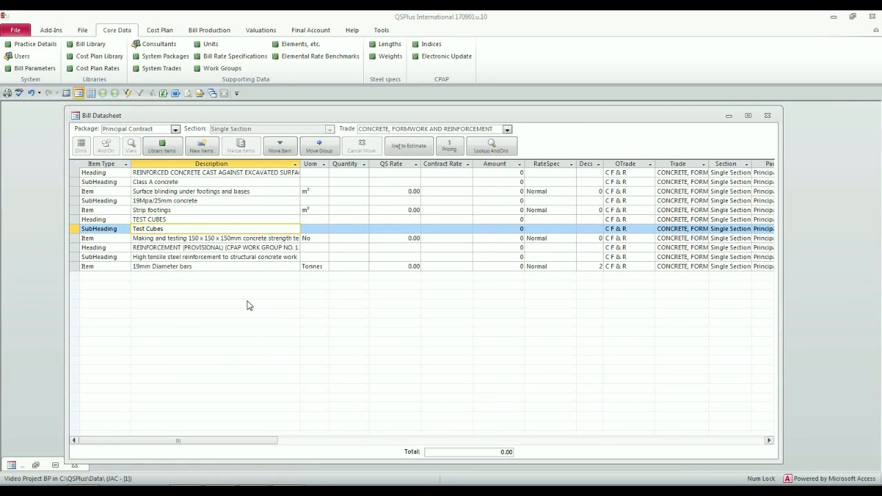
{"action": "left_click", "coordinate": [218, 249]}
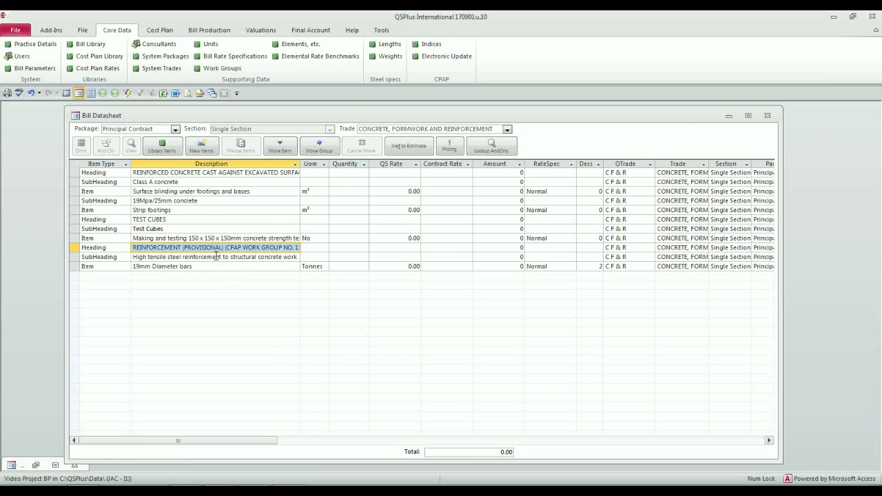
{"action": "left_click", "coordinate": [217, 256]}
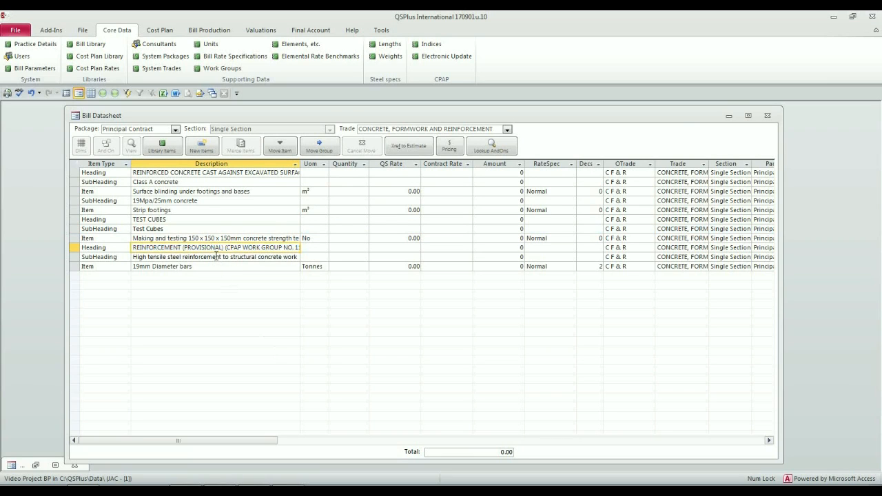
{"action": "left_click", "coordinate": [213, 266]}
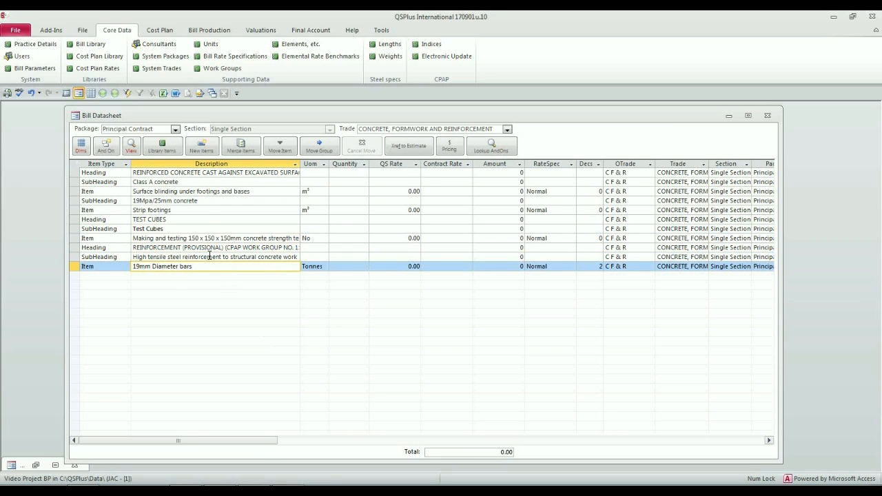
{"action": "left_click", "coordinate": [157, 192]}
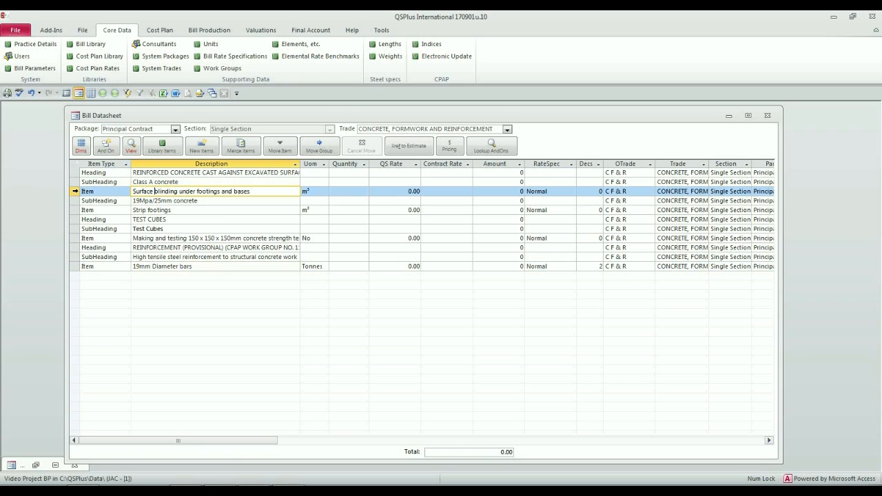
{"action": "left_click", "coordinate": [75, 191]}
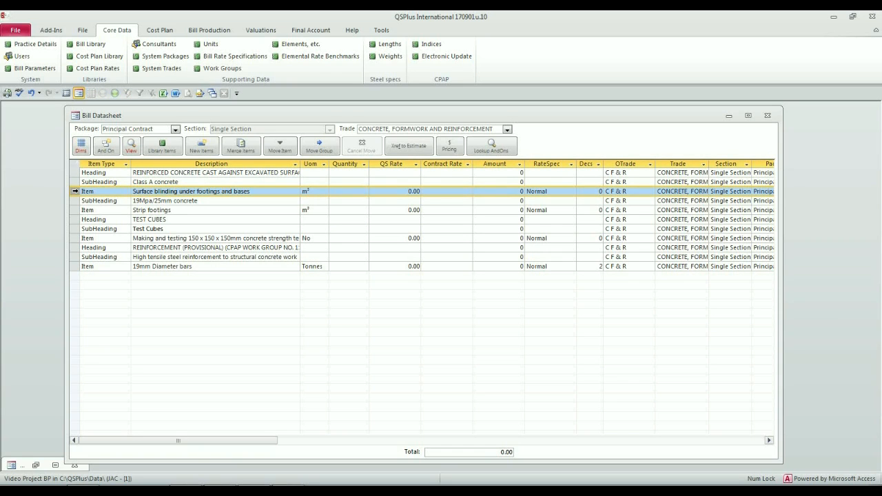
{"action": "left_click", "coordinate": [81, 146]}
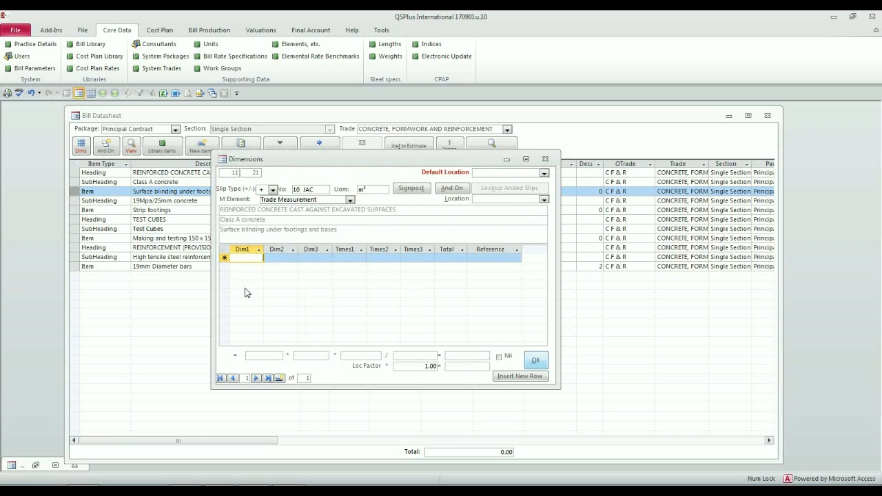
{"action": "type", "text": "12"}
{"action": "key", "text": "Tab"}
{"action": "type", "text": "2"}
{"action": "key", "text": "Tab"}
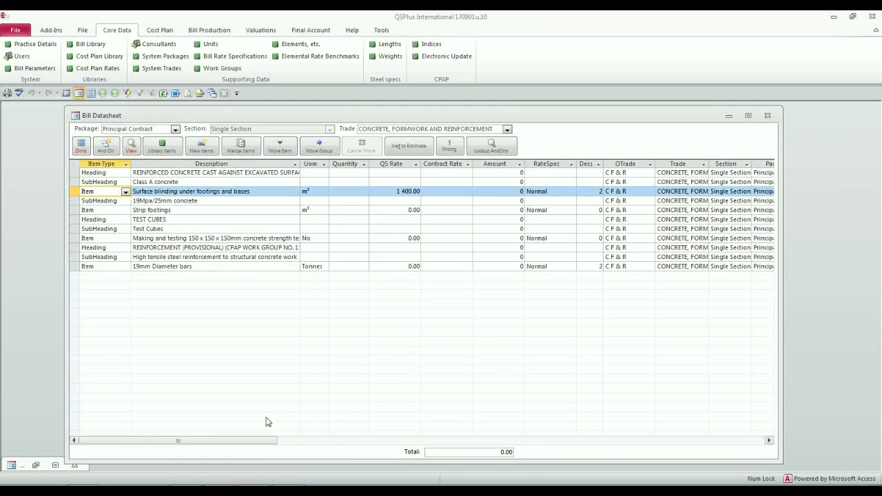
Enter the first dimension row for "Surface blinding under footings and bases" with Dim1 12, Dim2 0.6, Dim3 0.05 and Times1 2.
{"action": "double_click", "coordinate": [77, 192]}
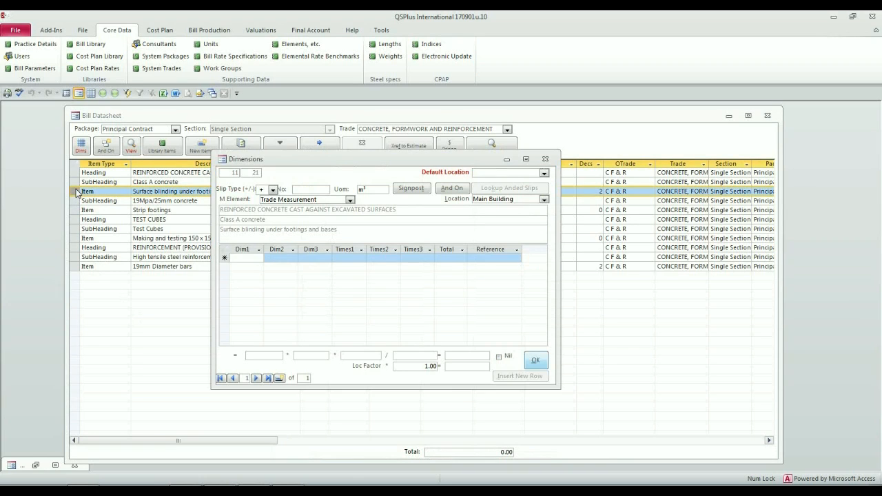
{"action": "type", "text": "12"}
{"action": "key", "text": "Tab"}
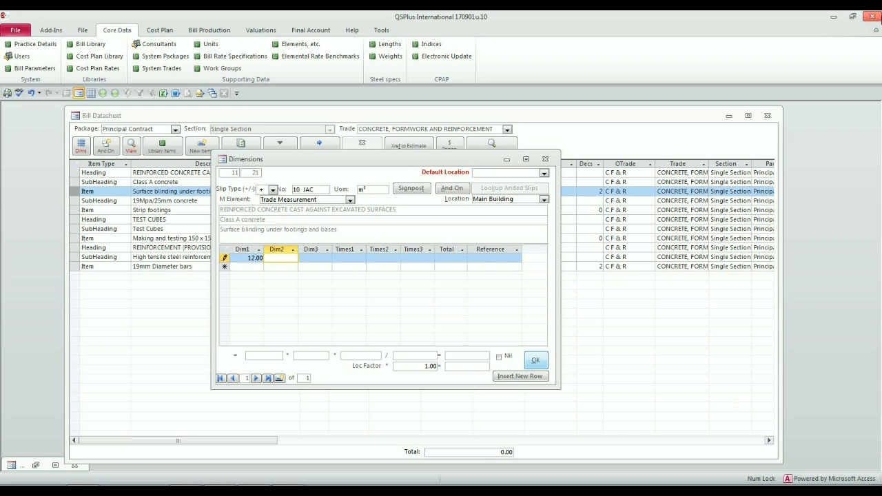
{"action": "type", "text": "0.6"}
{"action": "key", "text": "Tab"}
{"action": "type", "text": ".05"}
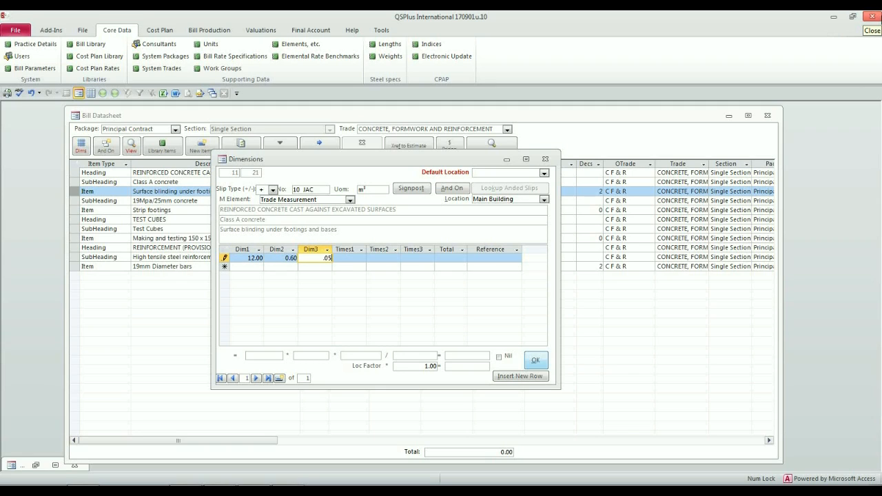
{"action": "key", "text": "Tab"}
{"action": "type", "text": "2"}
{"action": "key", "text": "Tab"}
{"action": "key", "text": "Tab"}
{"action": "key", "text": "Tab"}
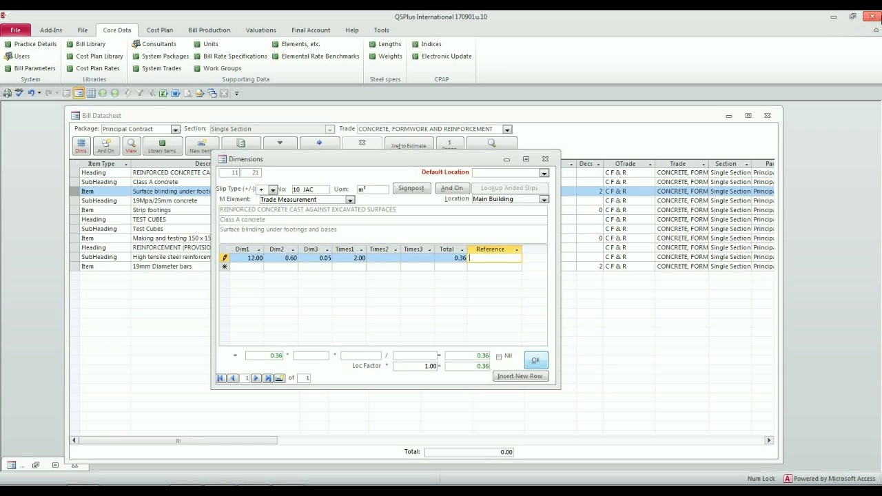
Add a second dimension row for "Surface blinding under footings and bases" with Dim1 25, Dim2 0.6, Dim3 0.05 and Times1 2, and accept the dimensions.
{"action": "key", "text": "Tab"}
{"action": "type", "text": "25"}
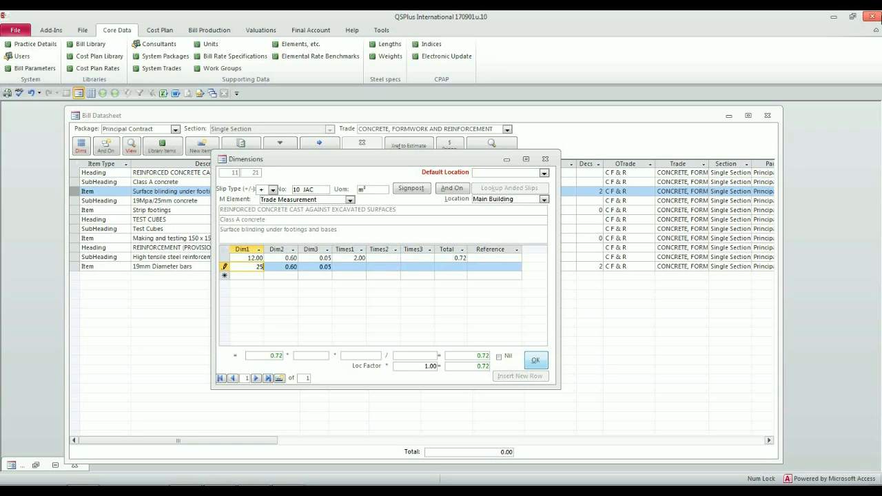
{"action": "key", "text": "Tab"}
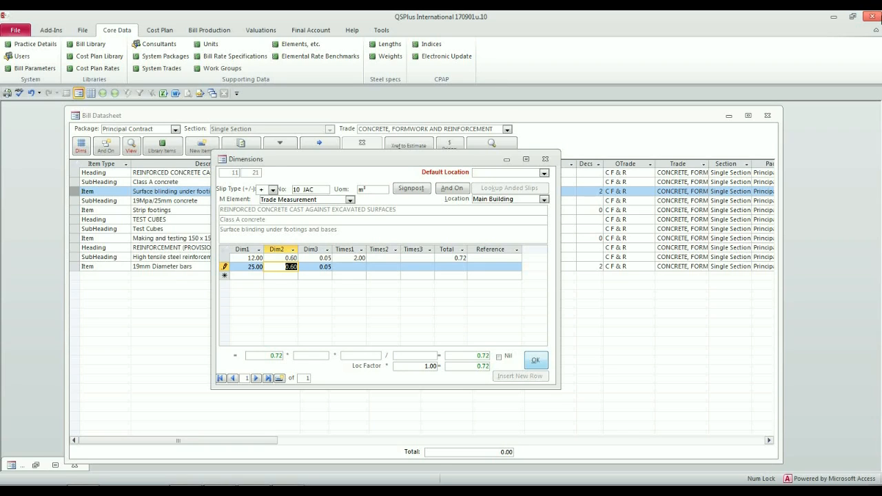
{"action": "key", "text": "Tab"}
{"action": "key", "text": "Tab"}
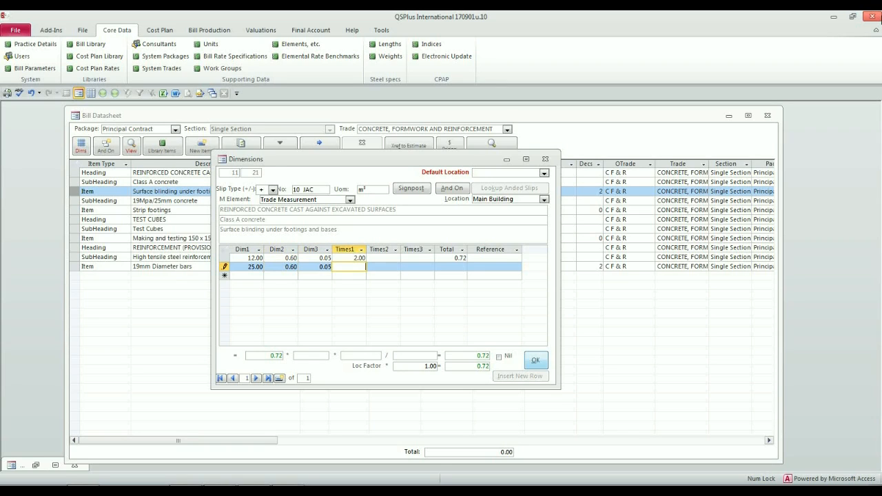
{"action": "type", "text": "2"}
{"action": "key", "text": "Tab"}
{"action": "key", "text": "Tab"}
{"action": "key", "text": "Tab"}
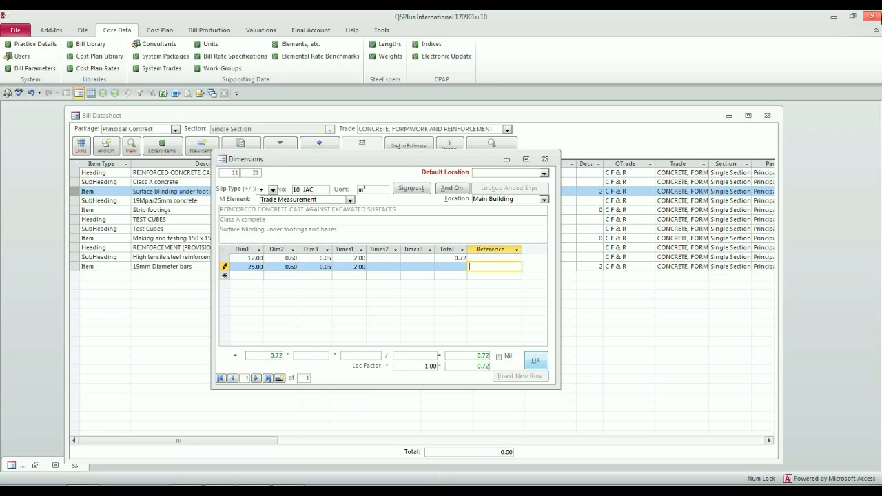
{"action": "key", "text": "Tab"}
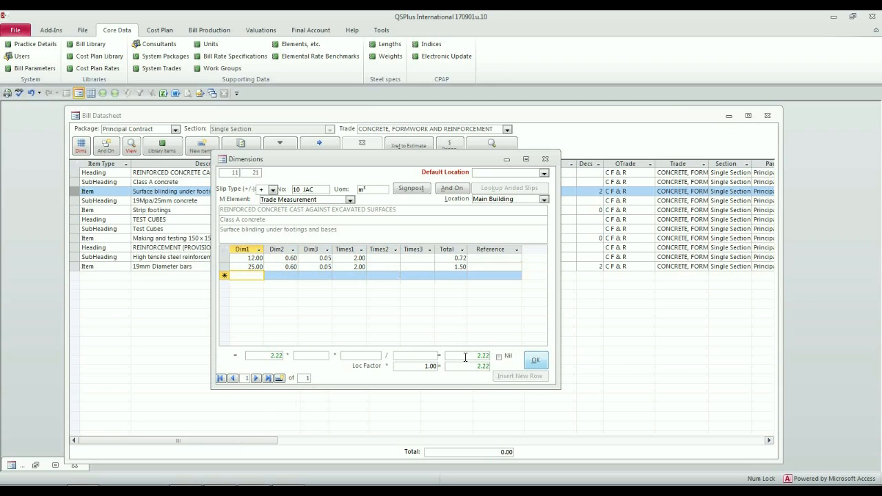
{"action": "left_click", "coordinate": [536, 361]}
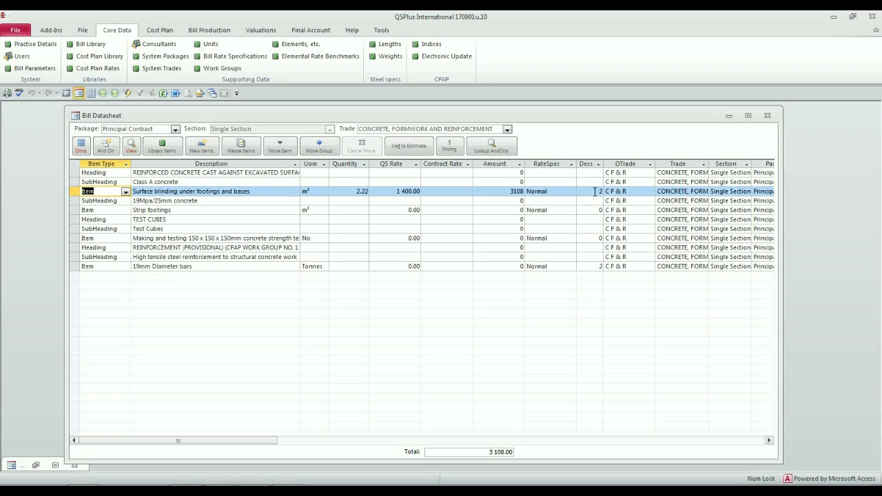
Set the decimals (Decs) of the "Surface blinding under footings and bases" item to 0.
{"action": "left_click", "coordinate": [346, 191]}
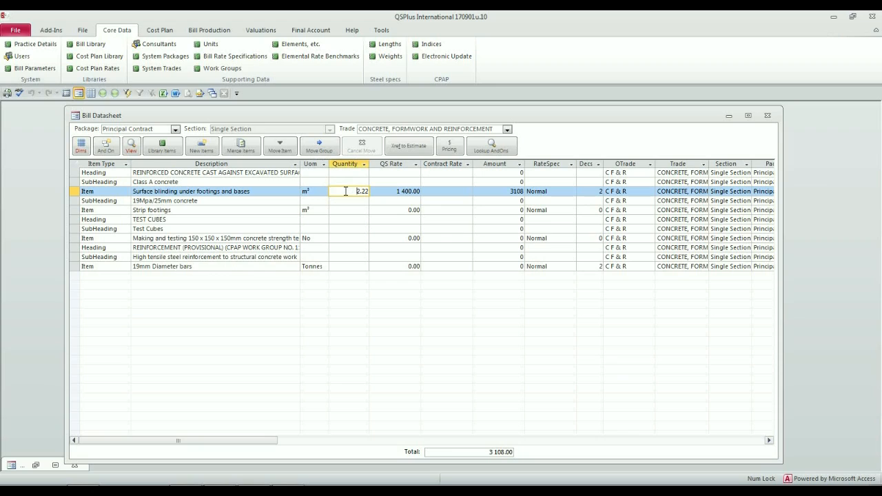
{"action": "left_click", "coordinate": [593, 192]}
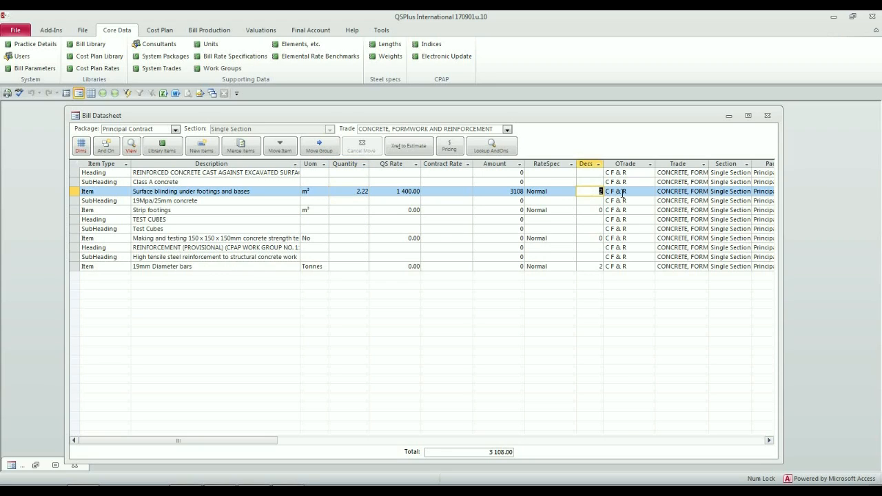
{"action": "type", "text": "0"}
{"action": "key", "text": "Down"}
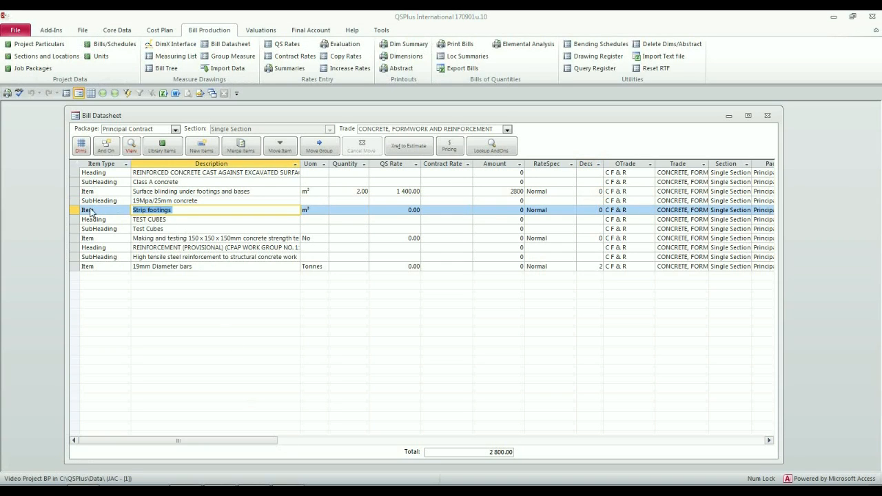
Enter the first dimension row for the "Strip footings" item with Dim1 12, Dim2 0.6, Dim3 0.3 and Times1 2.
{"action": "double_click", "coordinate": [77, 211]}
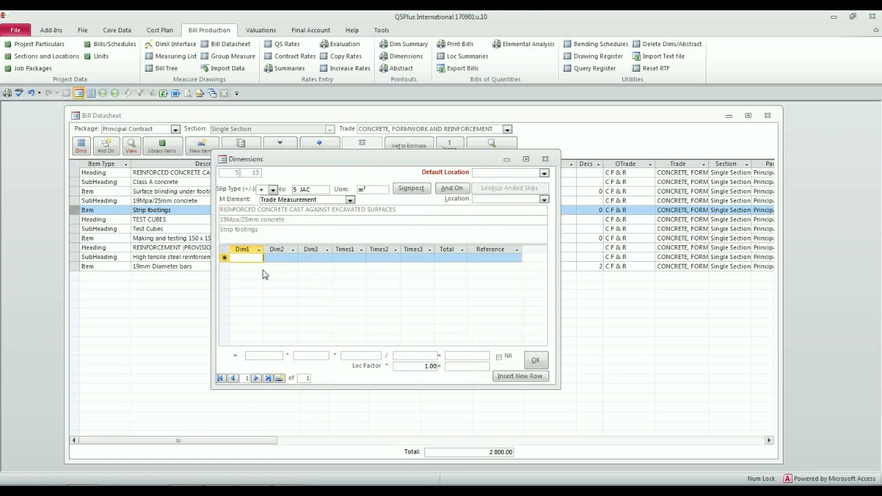
{"action": "type", "text": "12"}
{"action": "key", "text": "Tab"}
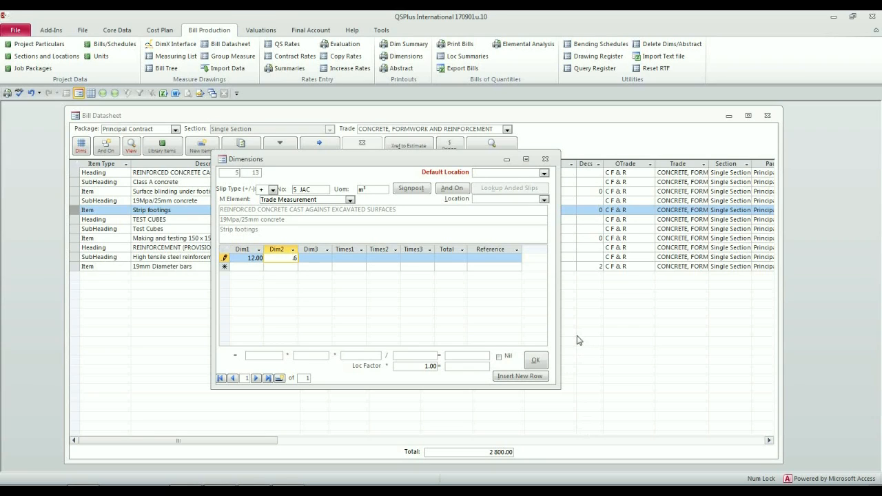
{"action": "key", "text": "Tab"}
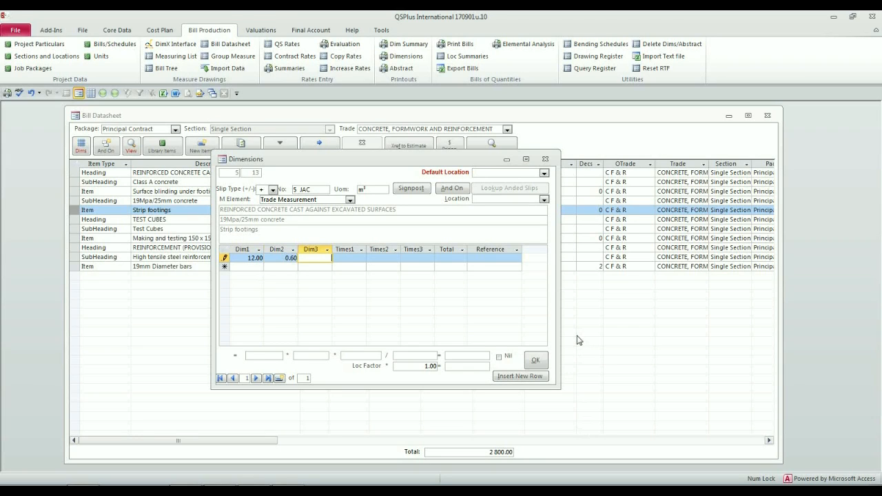
{"action": "type", "text": ".3"}
{"action": "key", "text": "Tab"}
{"action": "type", "text": "2"}
{"action": "key", "text": "Tab"}
{"action": "key", "text": "Tab"}
{"action": "key", "text": "Tab"}
{"action": "key", "text": "Tab"}
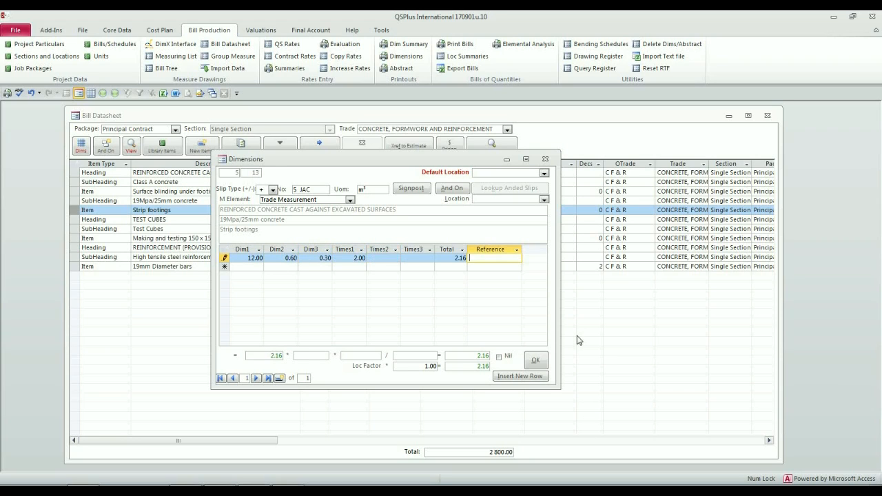
Add a second dimension row for "Strip footings" with Dim1 25, Dim2 0.6, Dim3 0.3 and Times1 2.
{"action": "type", "text": "25"}
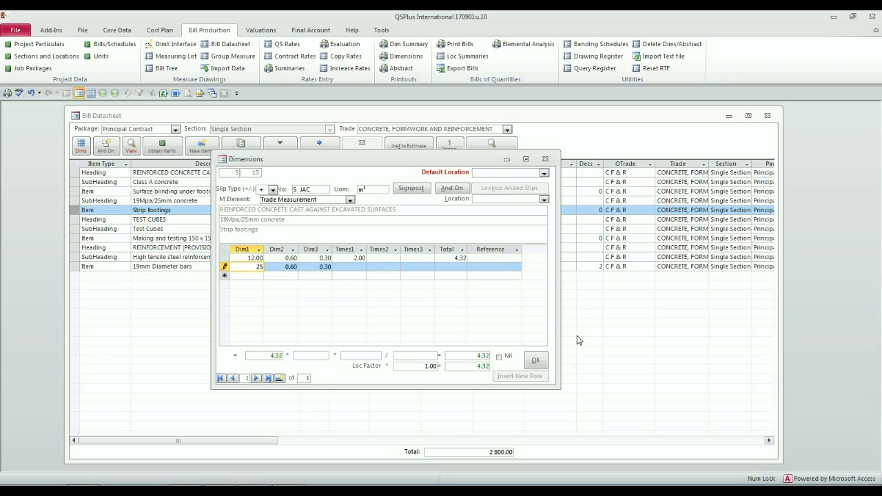
{"action": "key", "text": "Tab"}
{"action": "key", "text": "Tab"}
{"action": "key", "text": "Tab"}
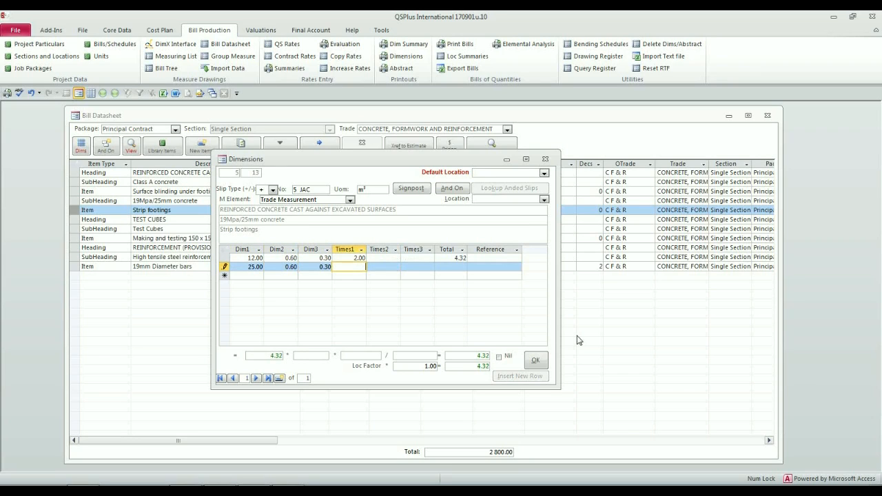
{"action": "type", "text": "2"}
{"action": "key", "text": "Tab"}
{"action": "key", "text": "Tab"}
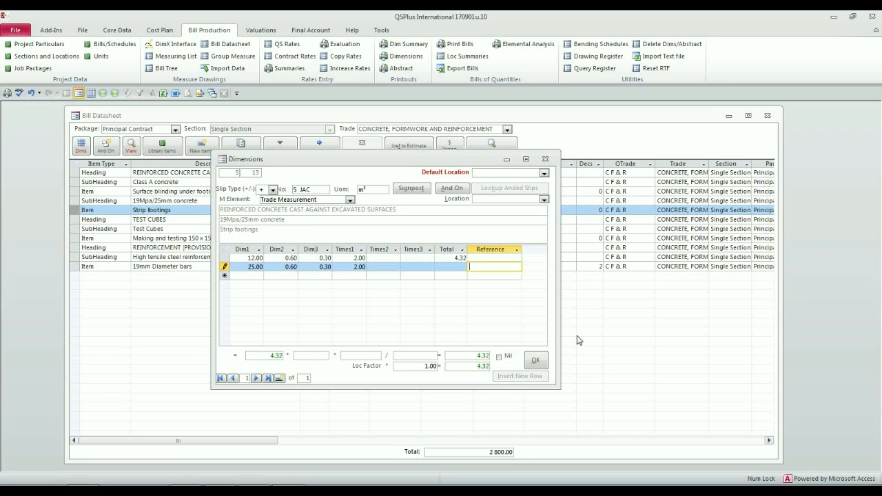
{"action": "key", "text": "Tab"}
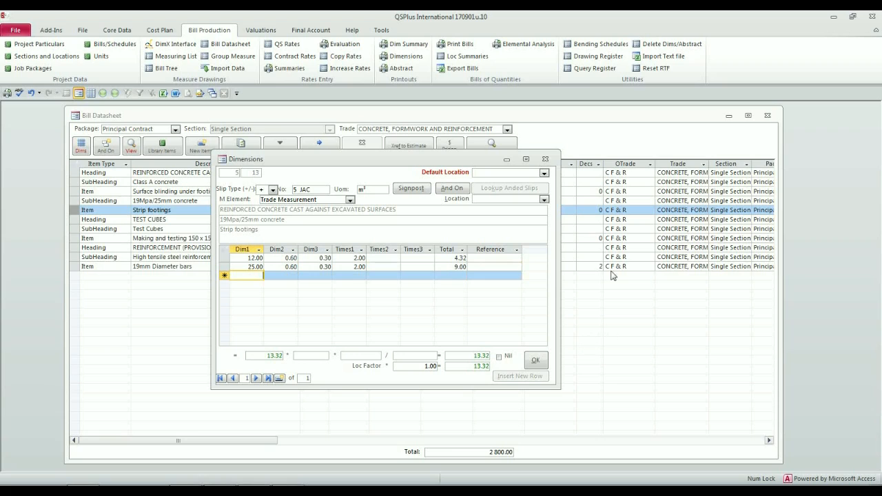
Assign the "Strip footings" dimensions to the Main Building location and accept them.
{"action": "left_click", "coordinate": [543, 199]}
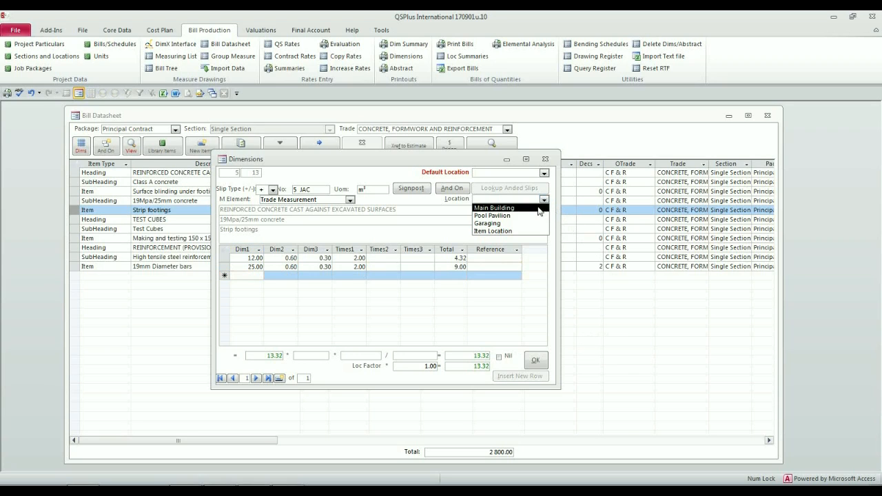
{"action": "left_click", "coordinate": [507, 205]}
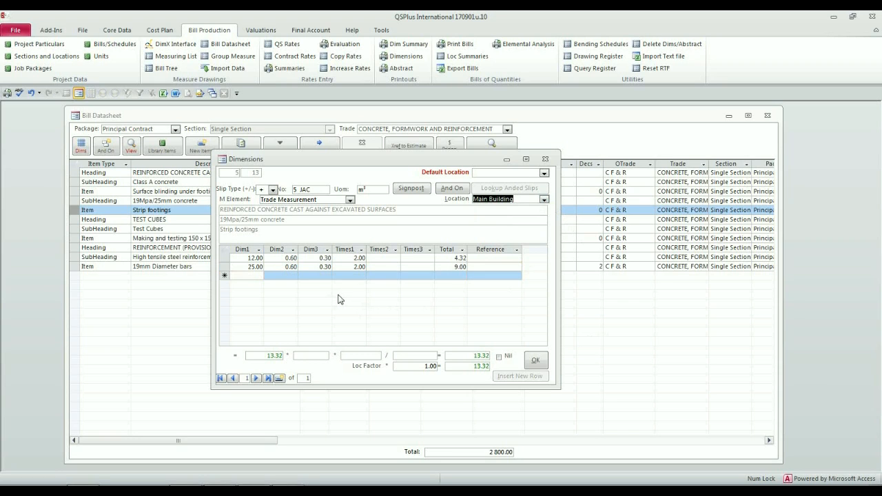
{"action": "left_click", "coordinate": [536, 360]}
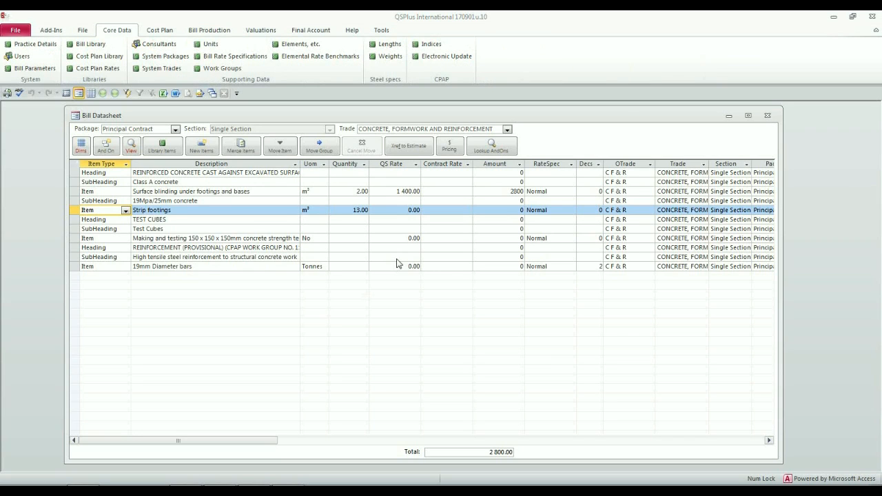
Set the QS Rate of the "Strip footings" item to 1500.
{"action": "left_click_drag", "start_coordinate": [402, 210], "coordinate": [427, 215]}
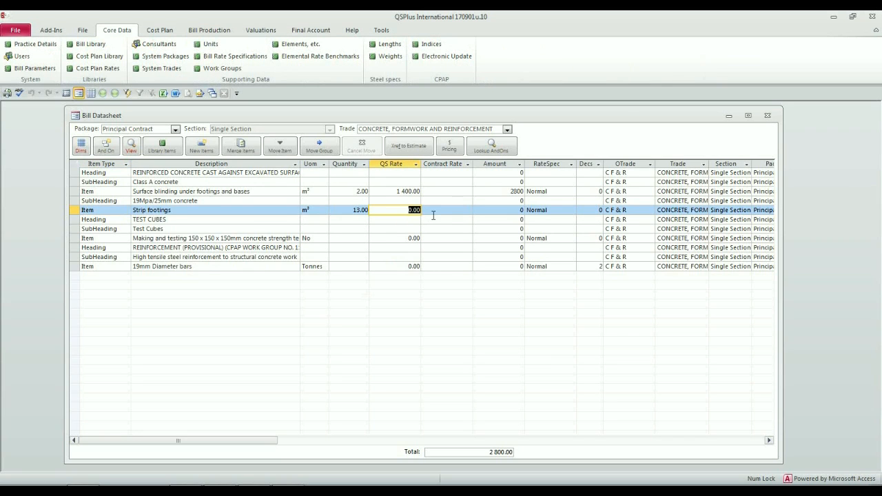
{"action": "type", "text": "1500"}
{"action": "key", "text": "Tab"}
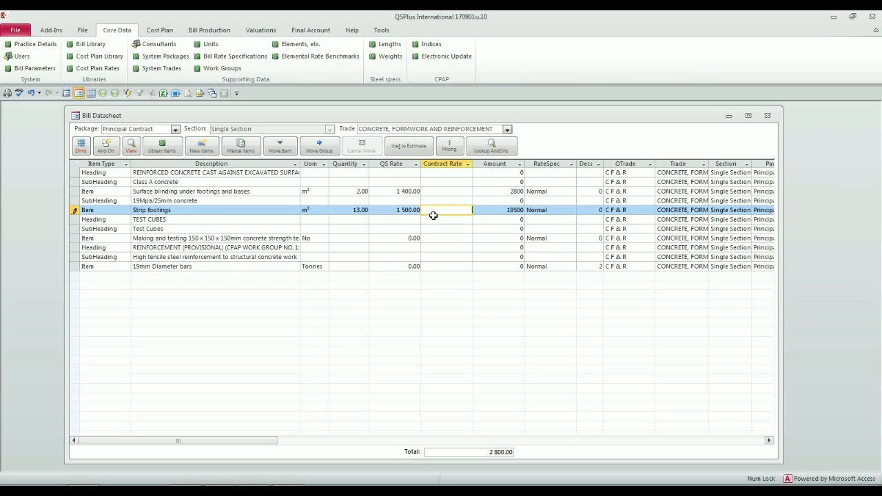
{"action": "key", "text": "Tab"}
{"action": "key", "text": "Tab"}
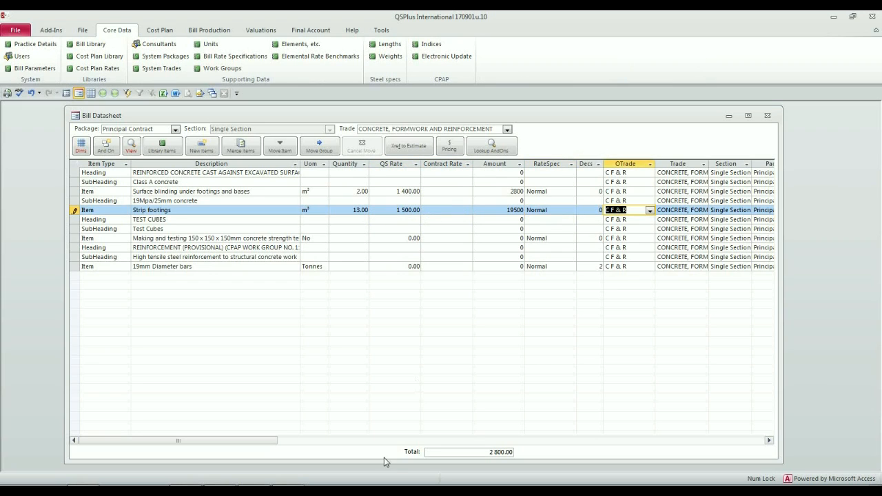
Try the "Strip footings" item with 2 decimals (Decs), and set them back to 0.
{"action": "left_click", "coordinate": [593, 207]}
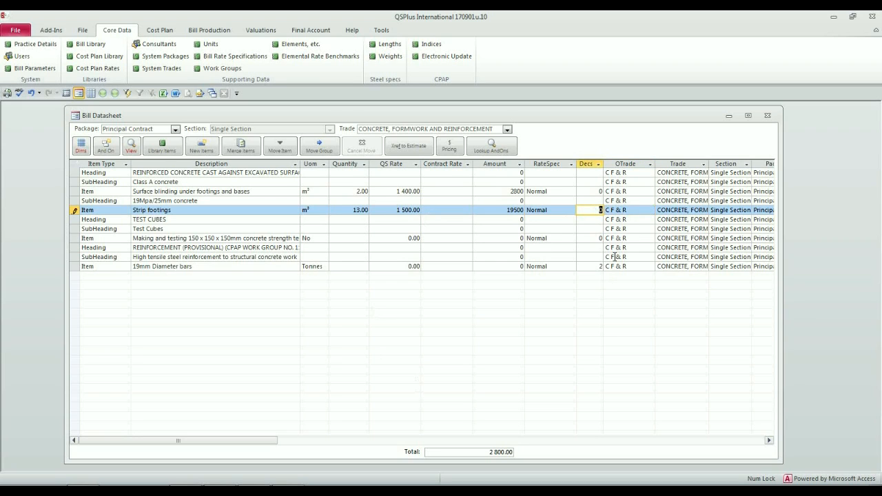
{"action": "type", "text": "2"}
{"action": "key", "text": "Down"}
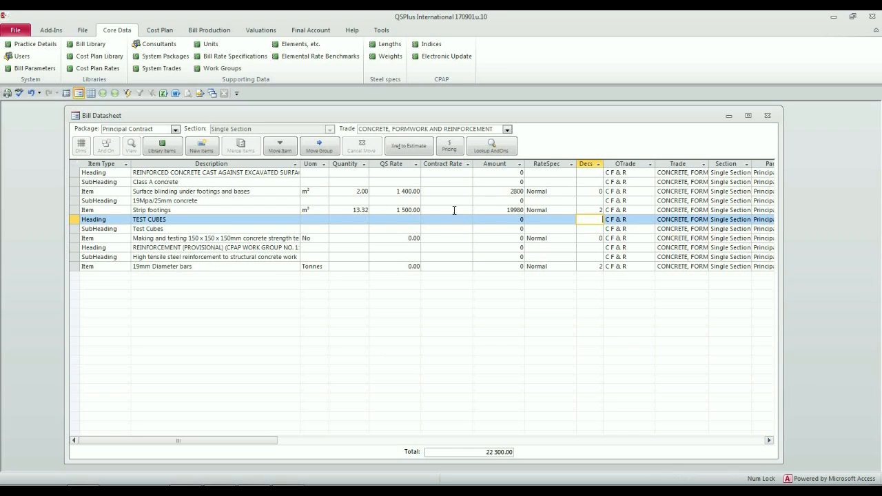
{"action": "left_click", "coordinate": [594, 210]}
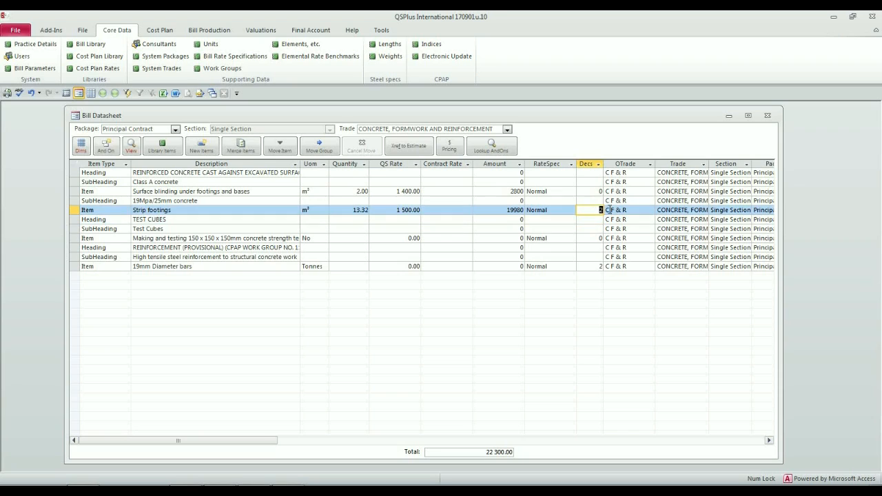
{"action": "type", "text": "0"}
{"action": "key", "text": "Down"}
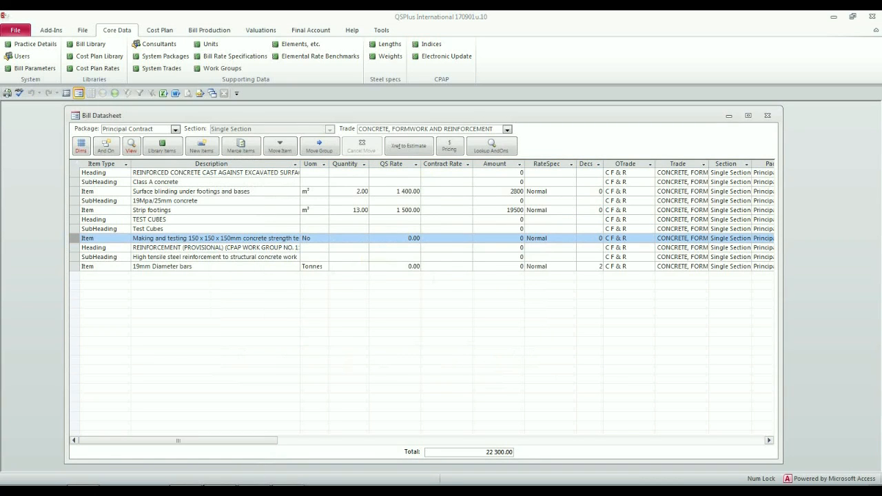
Open the test cube item's dimensions and enter a Bill Sidecast with reference "Test Cubes" and formula .6 * .3 / 17.
{"action": "left_click", "coordinate": [81, 146]}
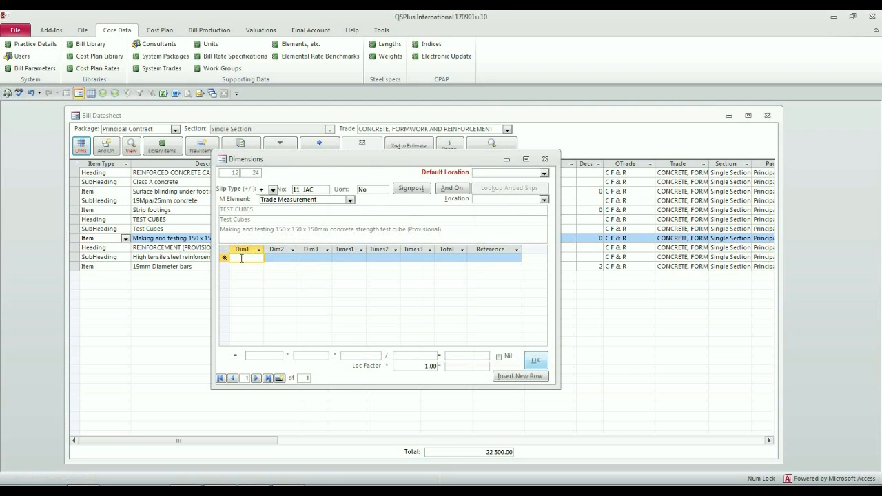
{"action": "double_click", "coordinate": [241, 257]}
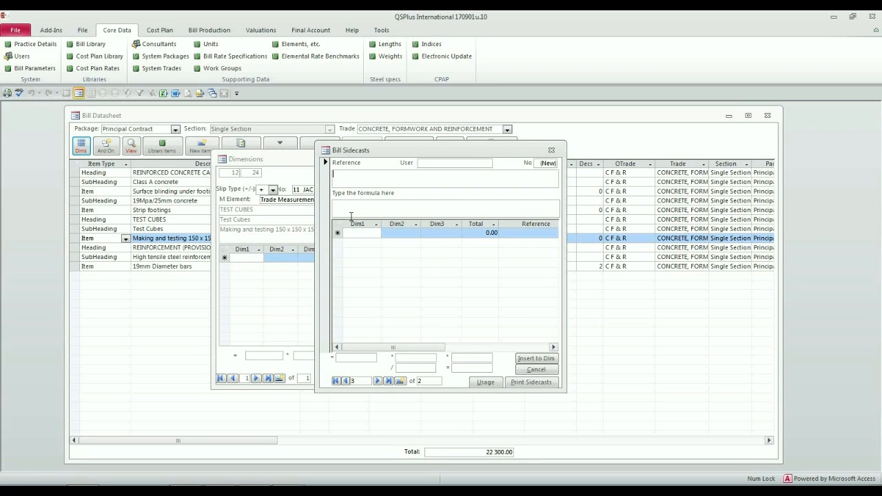
{"action": "type", "text": "Test Cubes"}
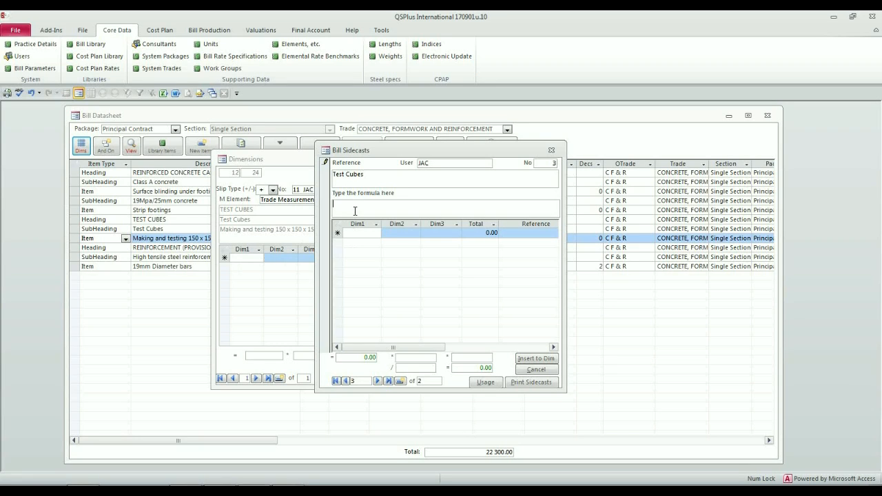
{"action": "type", "text": ".6 * .3 / 17"}
{"action": "key", "text": "Return"}
{"action": "left_click", "coordinate": [381, 204]}
{"action": "left_click", "coordinate": [536, 370]}
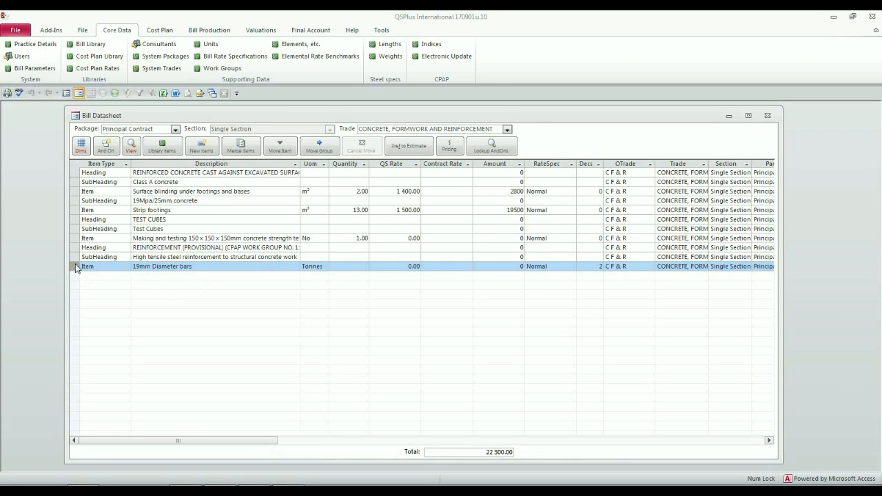
Open the "19mm Diameter bars" dimensions and enter the first row as 12 × 0.60 × 0.30, with Times1 2 and Times2 0.06.
{"action": "left_click", "coordinate": [593, 268]}
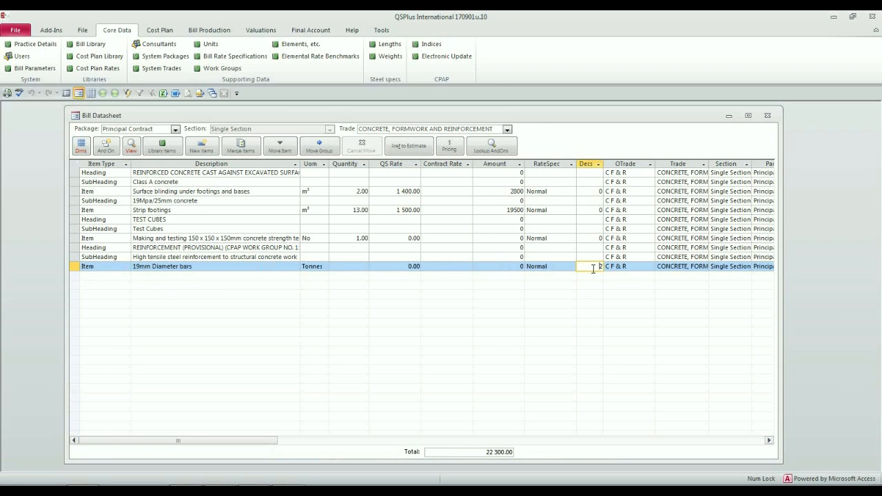
{"action": "double_click", "coordinate": [593, 268]}
{"action": "double_click", "coordinate": [75, 267]}
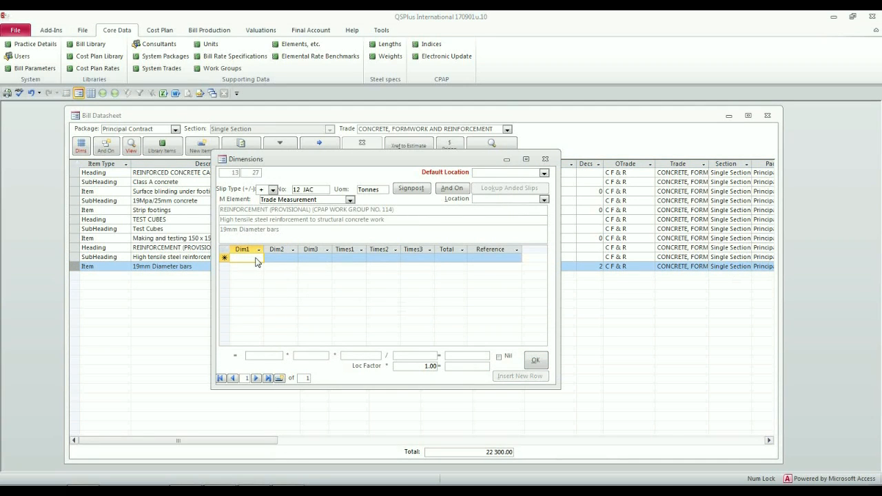
{"action": "type", "text": "12"}
{"action": "key", "text": "Tab"}
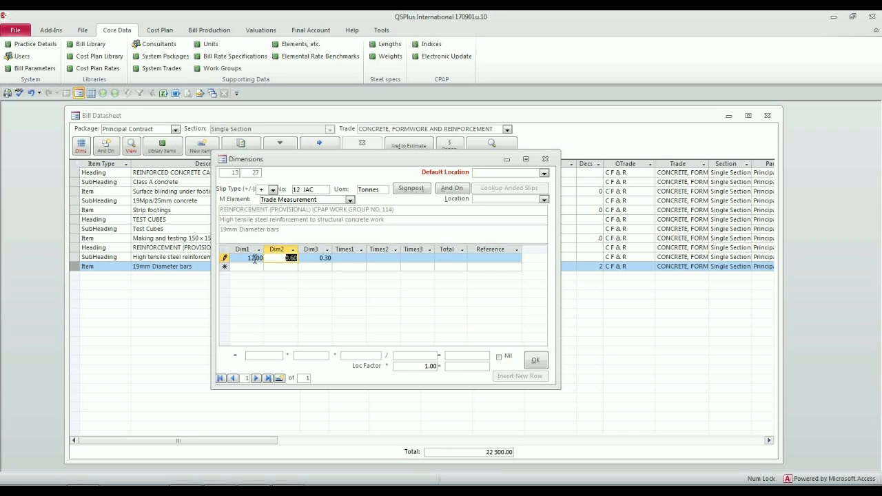
{"action": "key", "text": "Tab"}
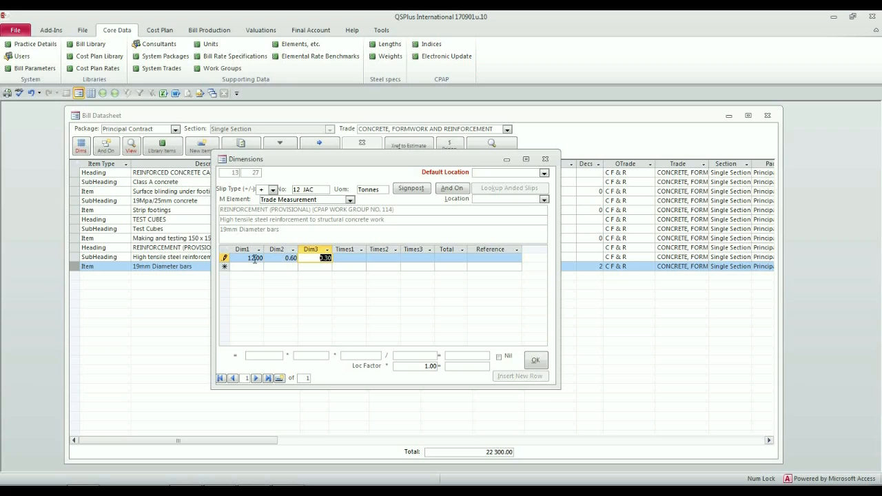
{"action": "key", "text": "Tab"}
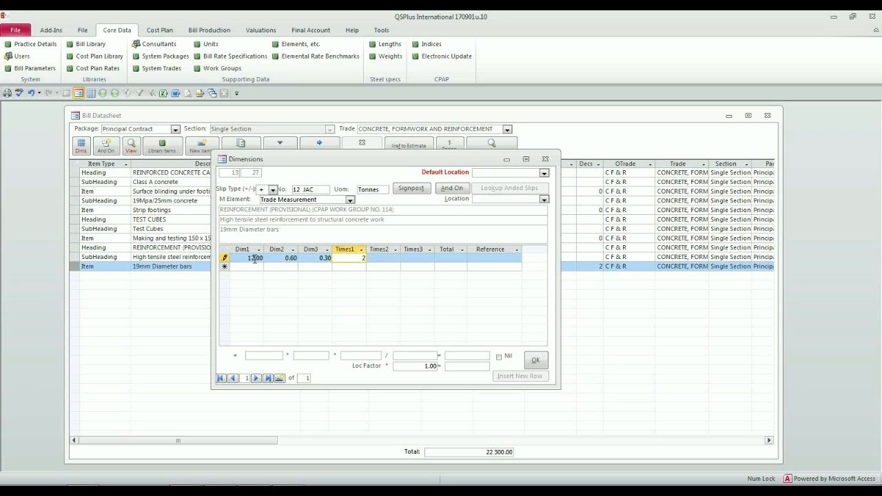
{"action": "key", "text": "Tab"}
{"action": "type", "text": ".0"}
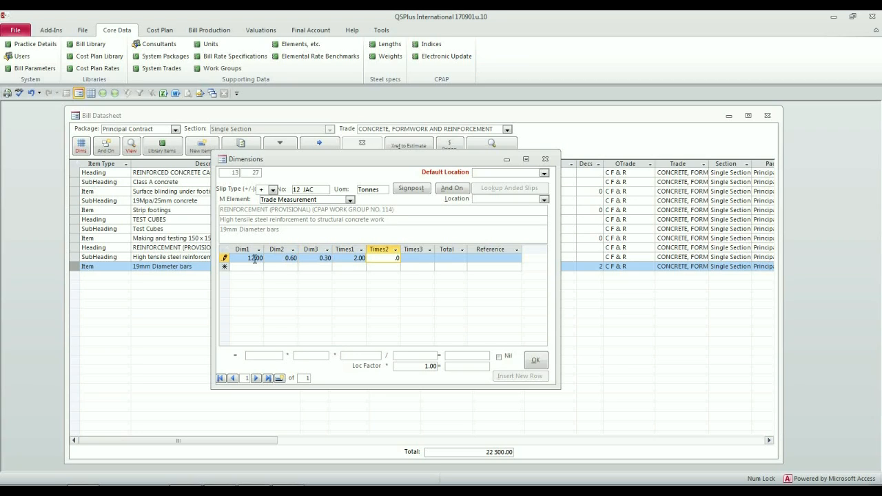
{"action": "type", "text": "6"}
{"action": "key", "text": "Tab"}
{"action": "key", "text": "Tab"}
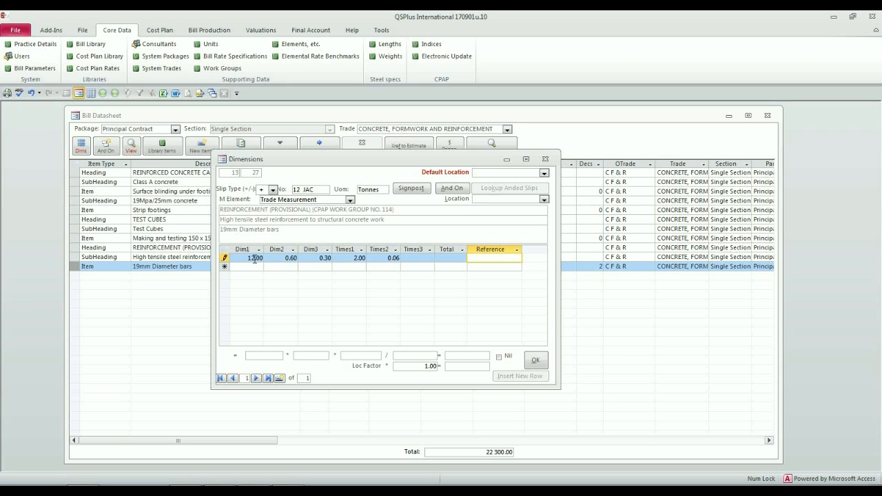
{"action": "key", "text": "Tab"}
Add a second dimension row to the "19mm Diameter bars" of 25 × 0.60 × 0.30, with Times1 2 and Times2 0.06.
{"action": "type", "text": "25"}
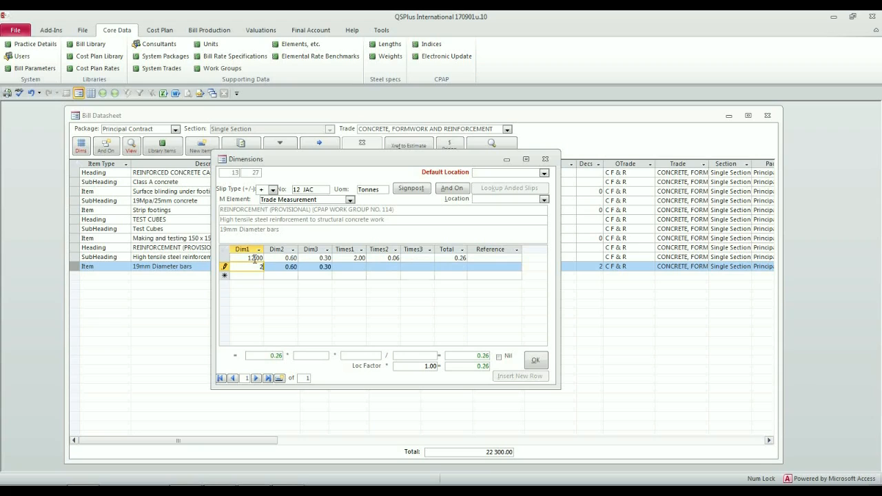
{"action": "key", "text": "Tab"}
{"action": "key", "text": "Tab"}
{"action": "key", "text": "Tab"}
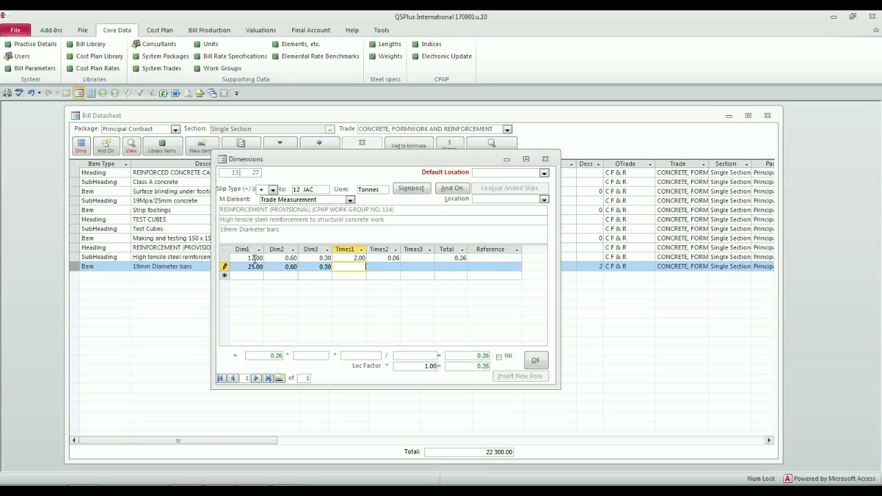
{"action": "type", "text": "2"}
{"action": "key", "text": "Tab"}
{"action": "type", "text": ".06"}
{"action": "key", "text": "Tab"}
{"action": "key", "text": "Tab"}
{"action": "key", "text": "Tab"}
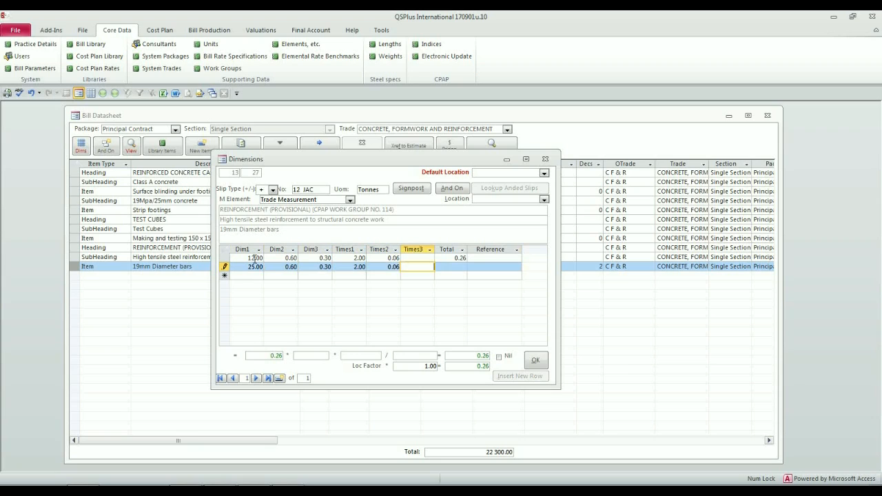
Assign the "19mm Diameter bars" dimensions to the Main Building location and accept them.
{"action": "left_click", "coordinate": [543, 199]}
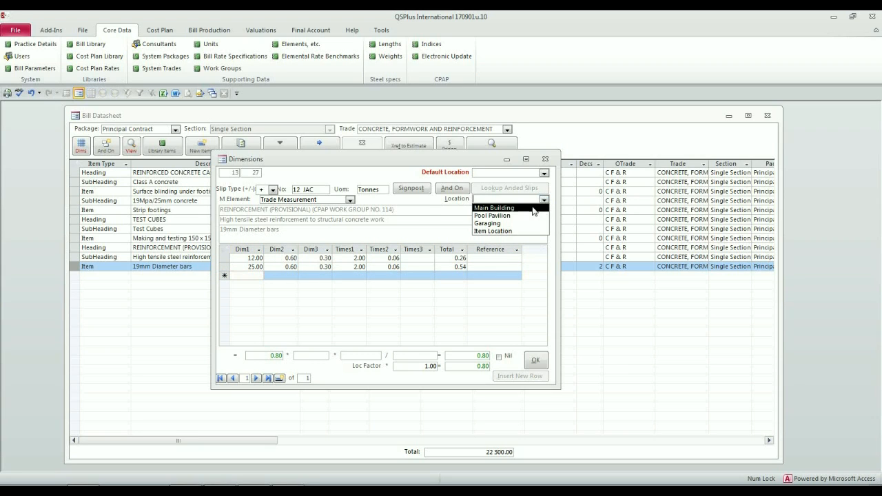
{"action": "left_click", "coordinate": [493, 207]}
{"action": "left_click", "coordinate": [535, 361]}
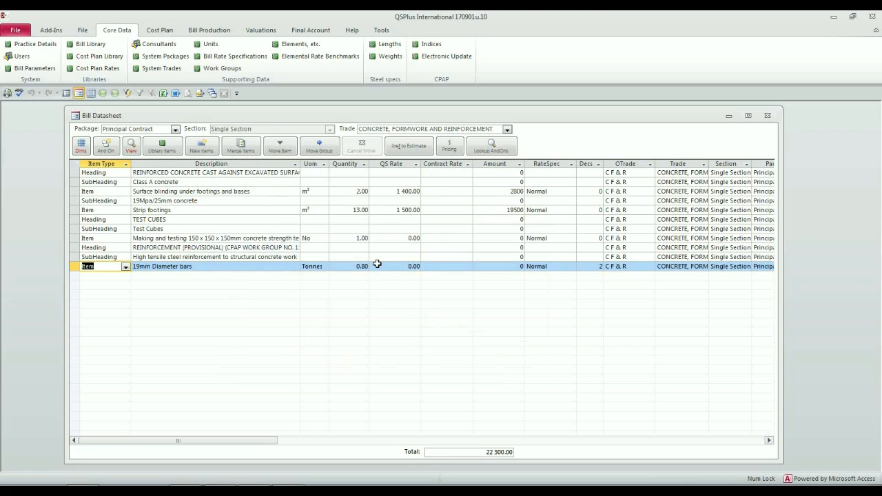
Set the QS Rate of the concrete test cube item to 65.
{"action": "left_click_drag", "start_coordinate": [404, 237], "coordinate": [436, 240]}
{"action": "type", "text": "65"}
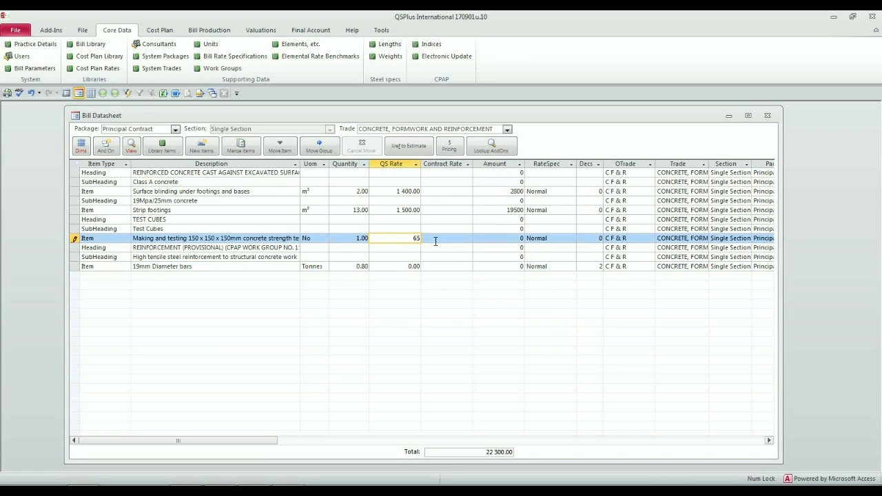
{"action": "key", "text": "Down"}
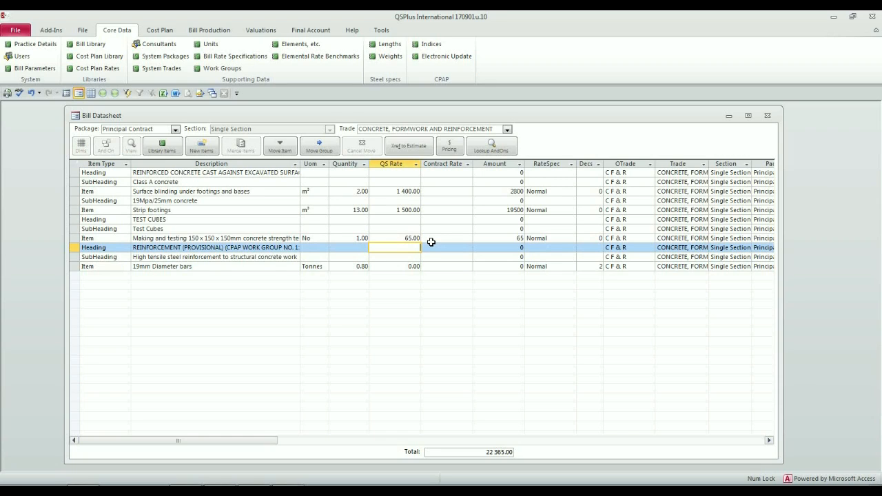
{"action": "key", "text": "Tab"}
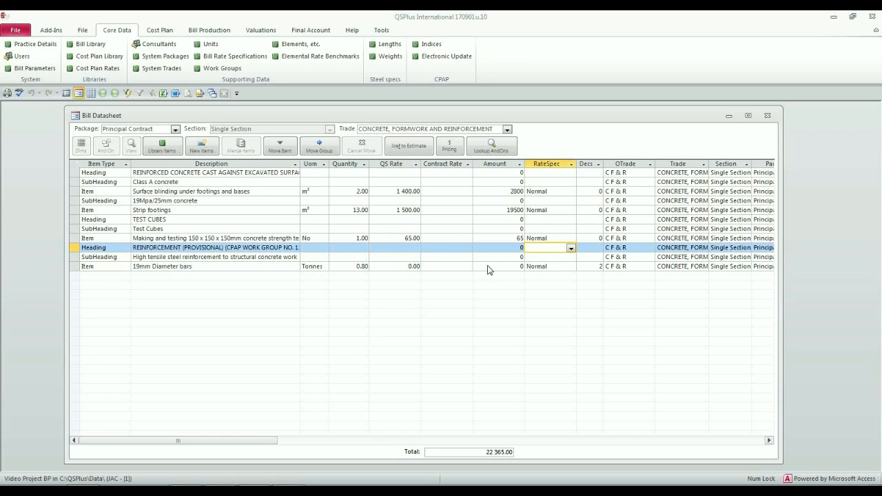
Set the QS Rate of the "19mm Diameter bars" item to 12 000.
{"action": "left_click", "coordinate": [483, 267]}
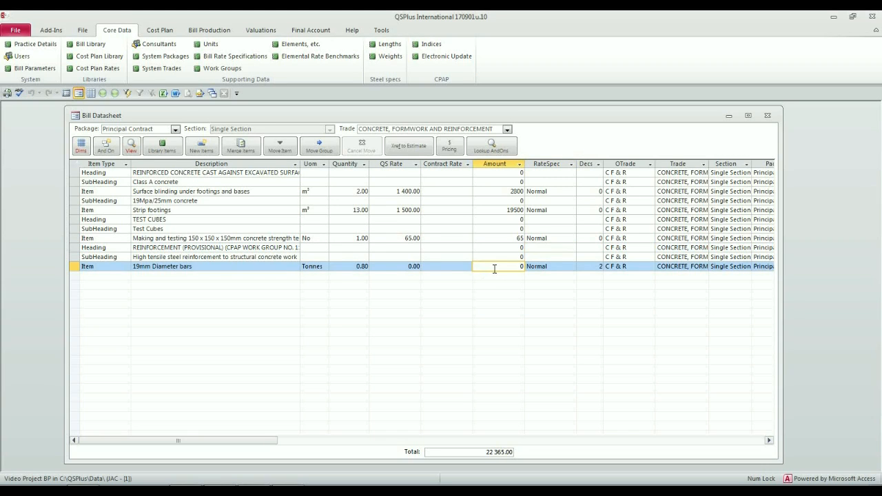
{"action": "key", "text": "1"}
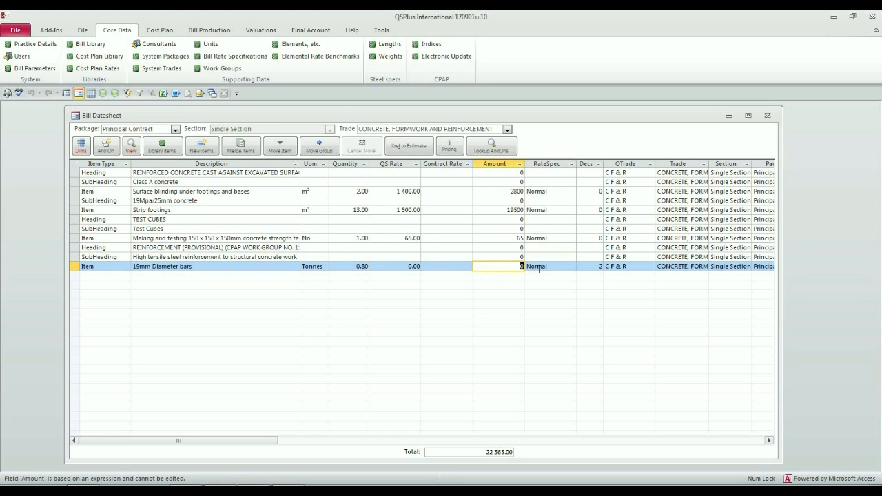
{"action": "left_click", "coordinate": [395, 267]}
{"action": "left_click_drag", "start_coordinate": [395, 266], "coordinate": [436, 267]}
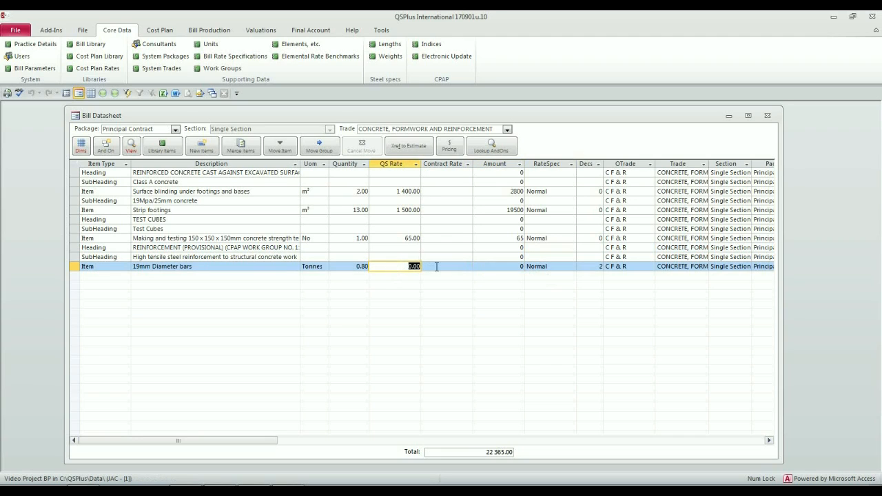
{"action": "type", "text": "12 000"}
{"action": "key", "text": "Tab"}
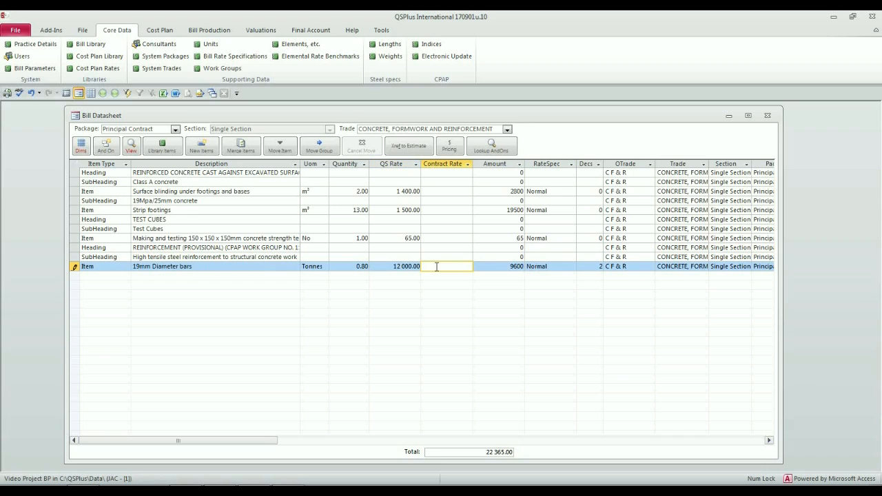
{"action": "key", "text": "Tab"}
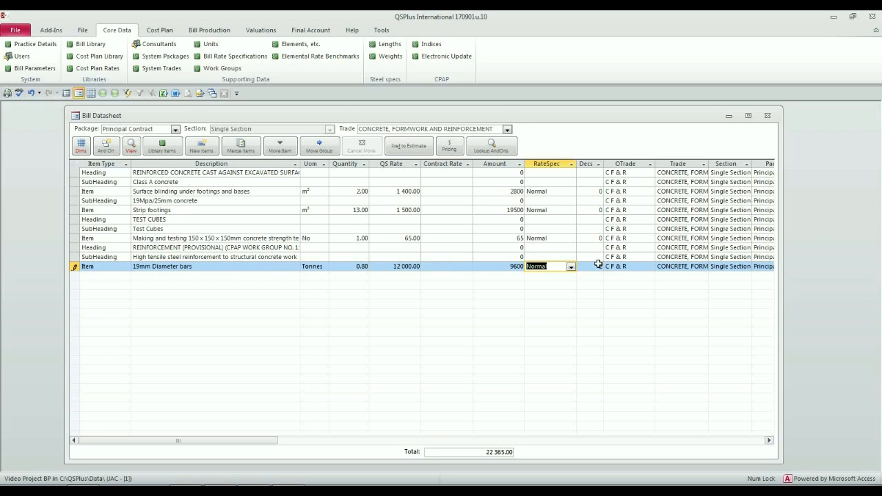
{"action": "left_click", "coordinate": [352, 266]}
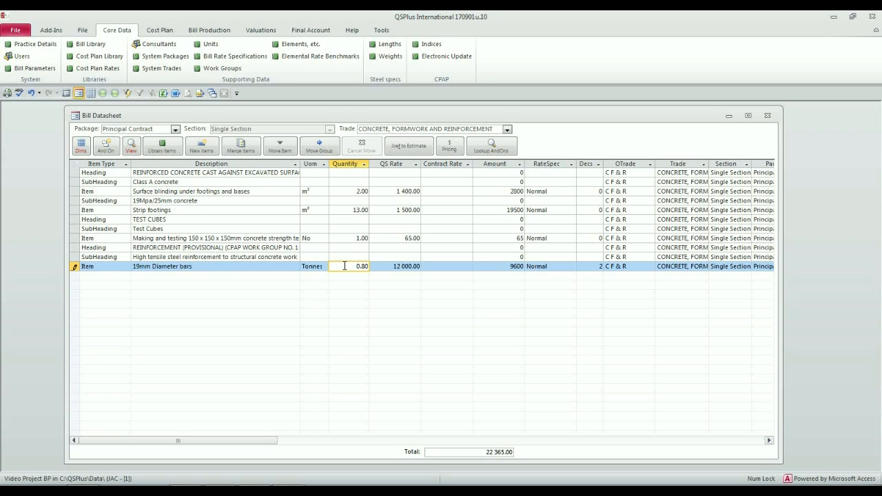
{"action": "key", "text": "Up"}
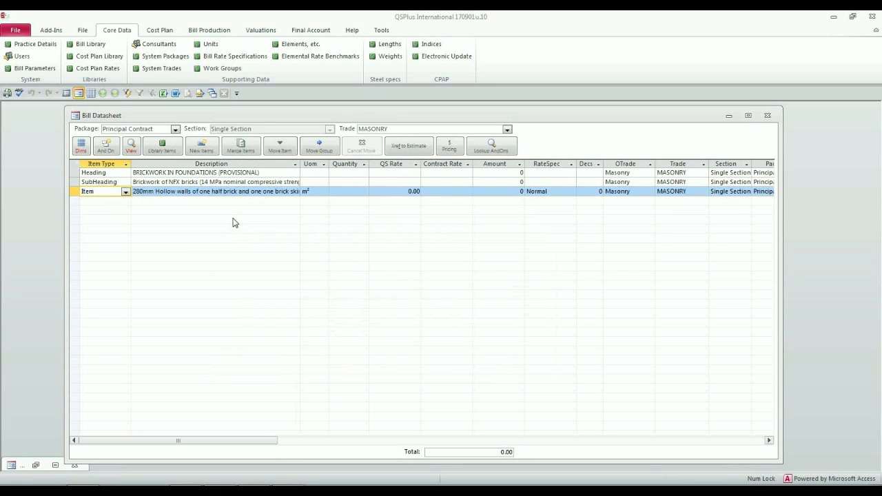
Set the QS Rate of the 280mm hollow walls item in the MASONRY trade to 340.
{"action": "left_click", "coordinate": [398, 191]}
{"action": "type", "text": "340"}
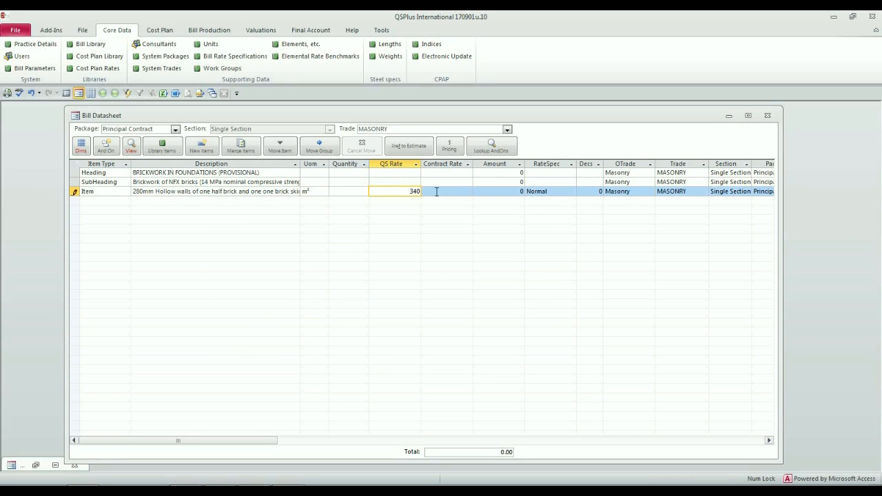
{"action": "key", "text": "Tab"}
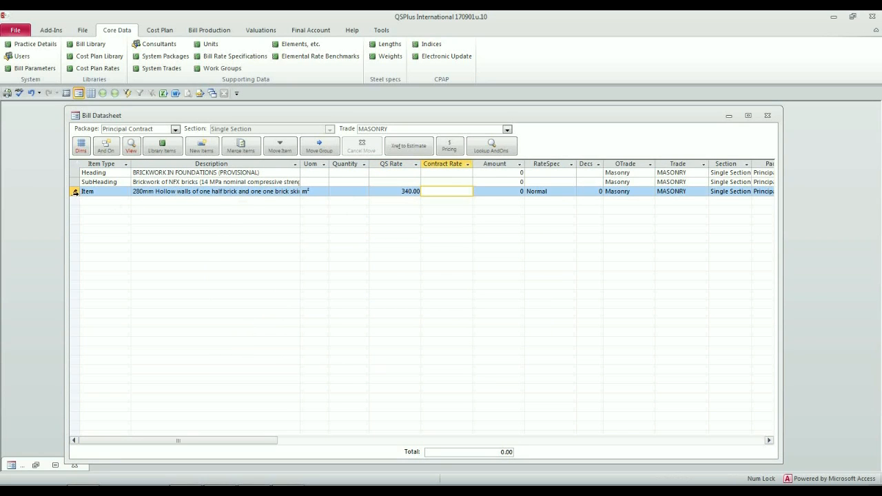
Open the 280mm hollow walls item's dimensions and enter the first row as 12 × 0.5 with Times1 2.
{"action": "double_click", "coordinate": [73, 192]}
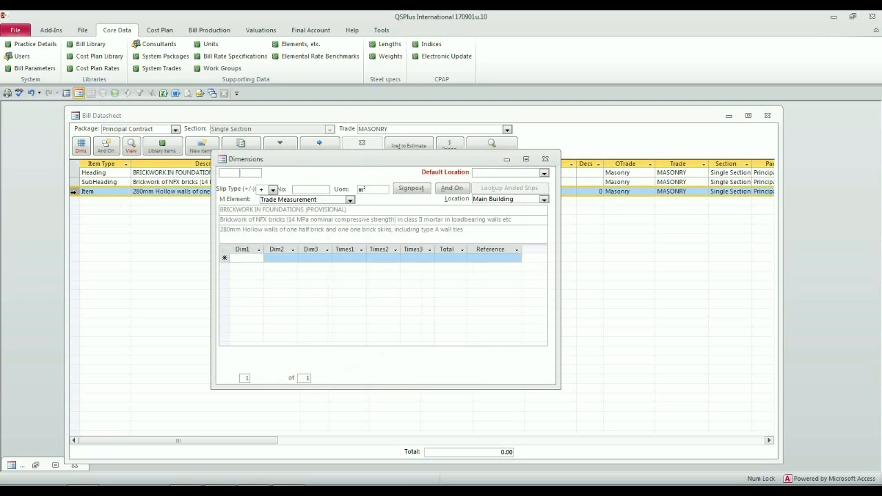
{"action": "type", "text": "12"}
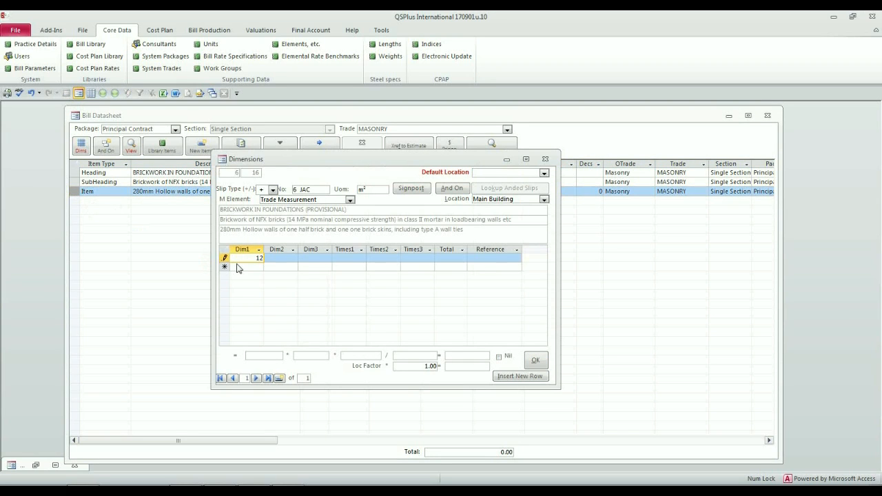
{"action": "key", "text": "Tab"}
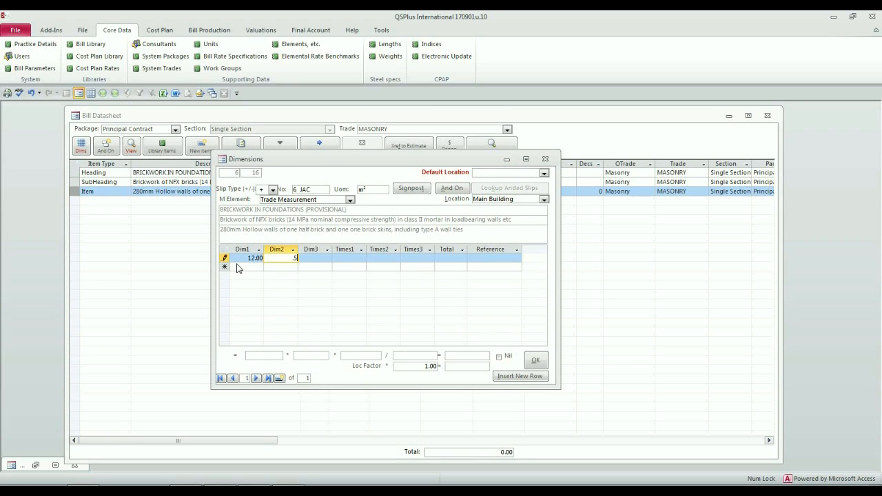
{"action": "type", "text": ".5"}
{"action": "key", "text": "Tab"}
{"action": "type", "text": "2"}
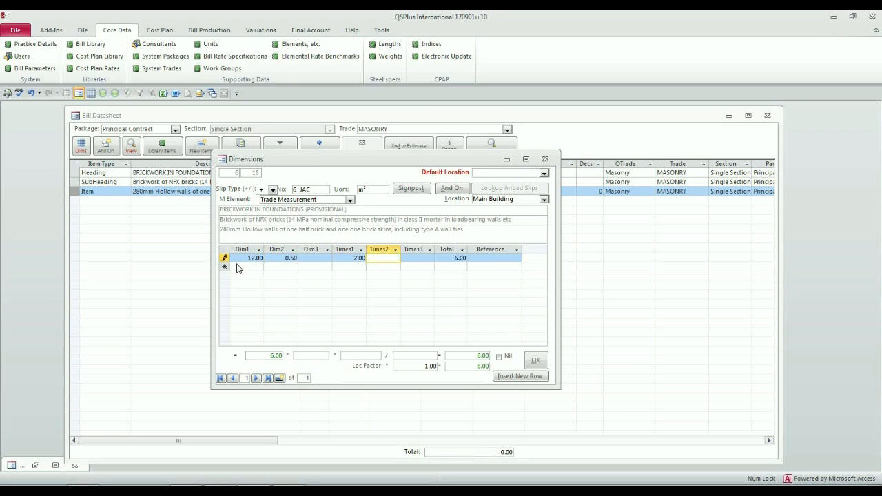
{"action": "key", "text": "Tab"}
{"action": "key", "text": "Tab"}
Add a second dimension row of 25 × 0.50 with Times1 2 to the hollow walls item and accept the dimensions.
{"action": "type", "text": "25"}
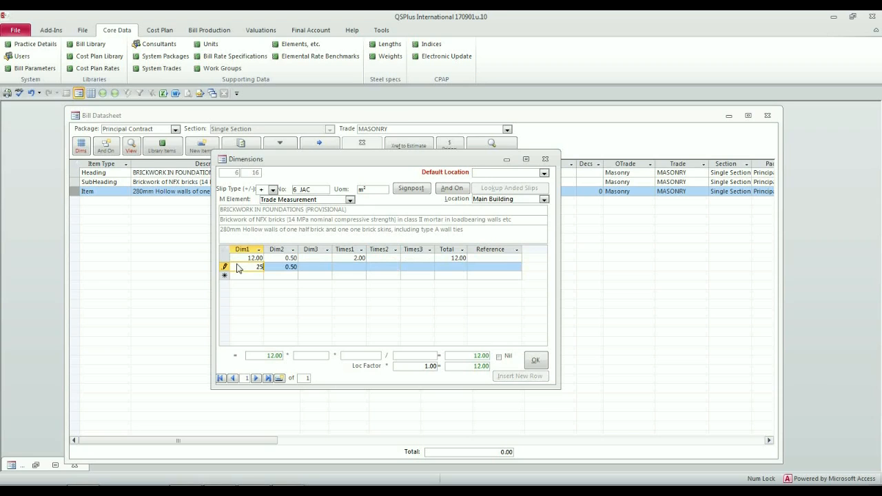
{"action": "key", "text": "Tab"}
{"action": "key", "text": "Tab"}
{"action": "key", "text": "Tab"}
{"action": "type", "text": "2"}
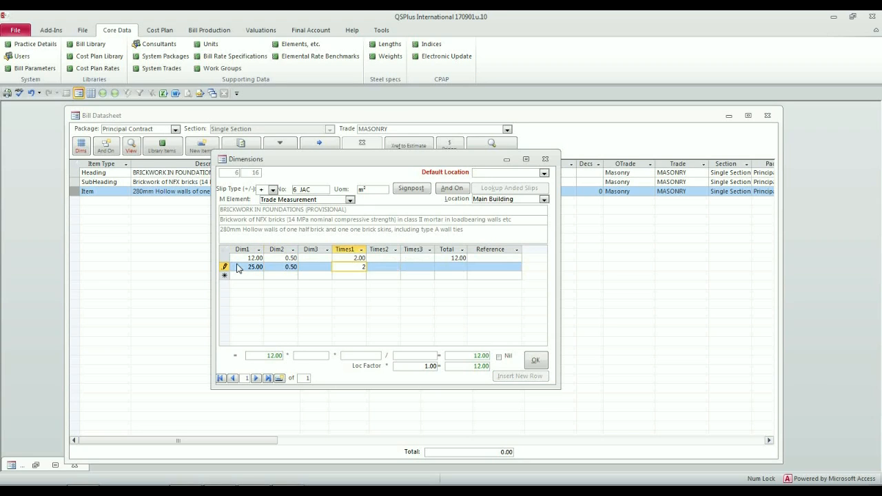
{"action": "key", "text": "Tab"}
{"action": "key", "text": "Tab"}
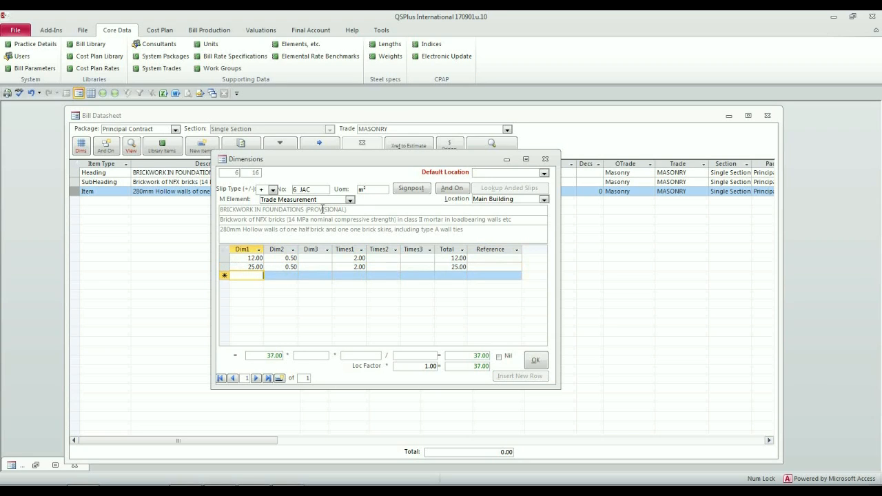
{"action": "left_click", "coordinate": [536, 363]}
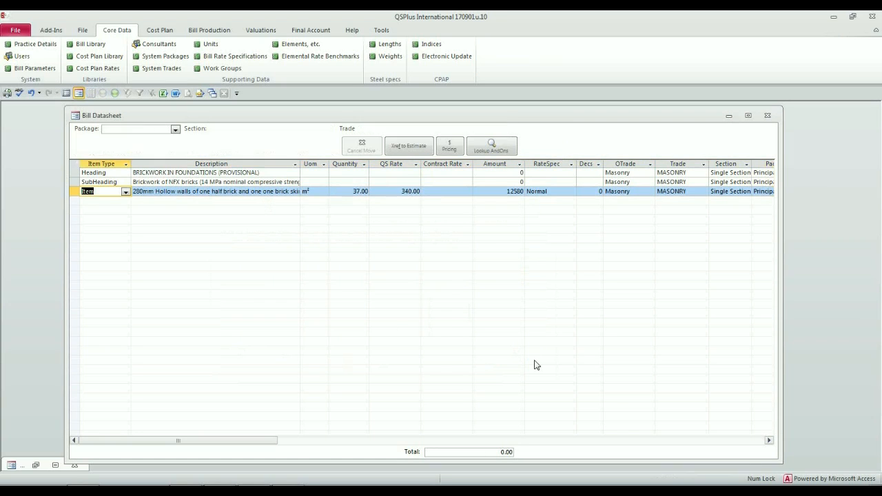